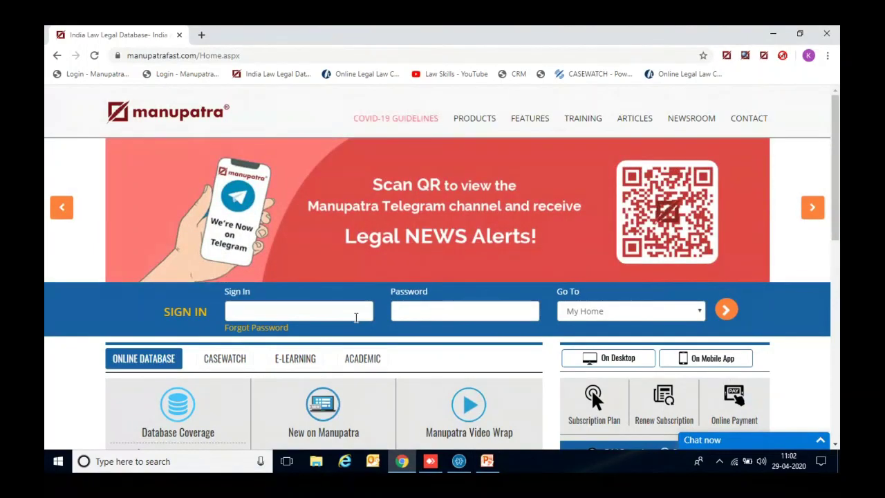
Sign in to Manupatra with the saved username from autofill and the account password.
left_click(258, 316)
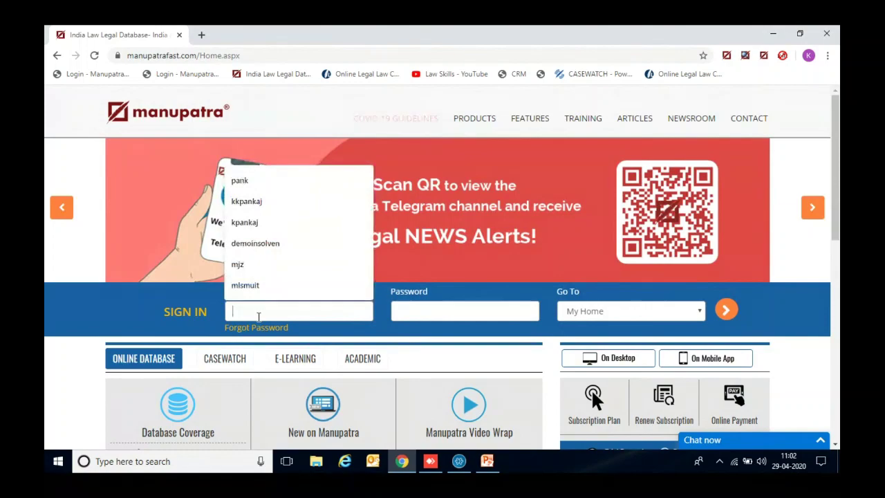
left_click(246, 201)
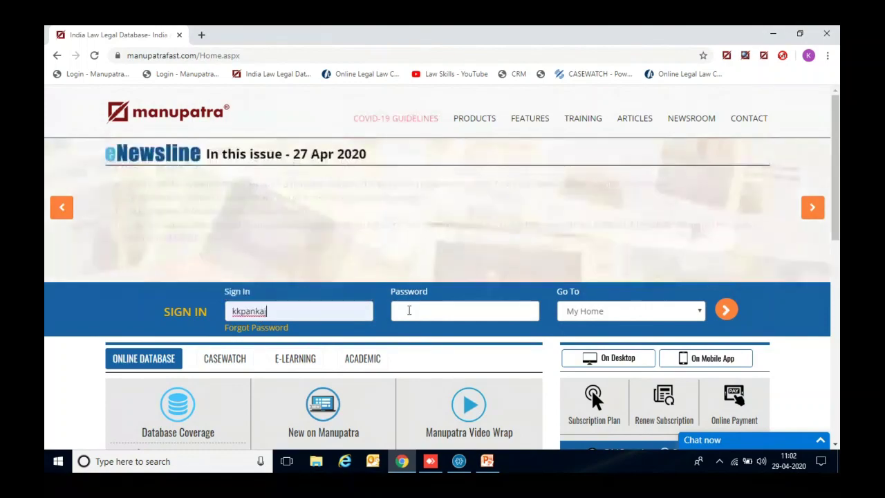
left_click(407, 314)
type("****")
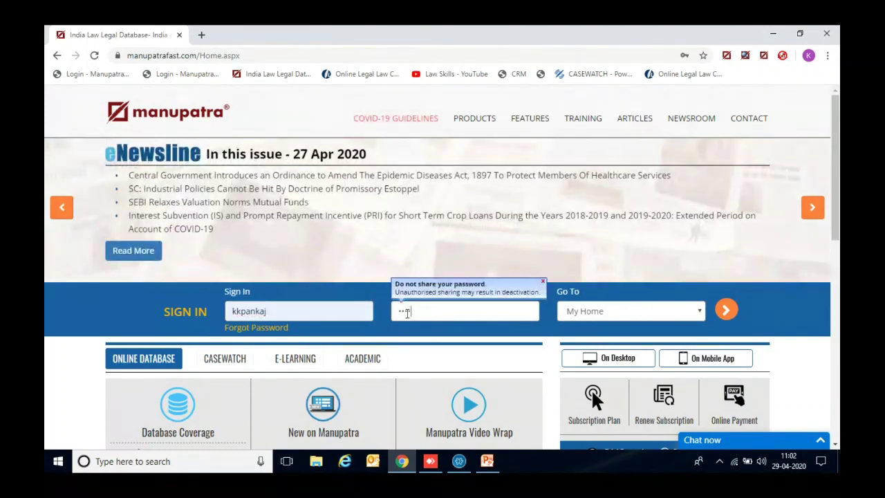
type("**")
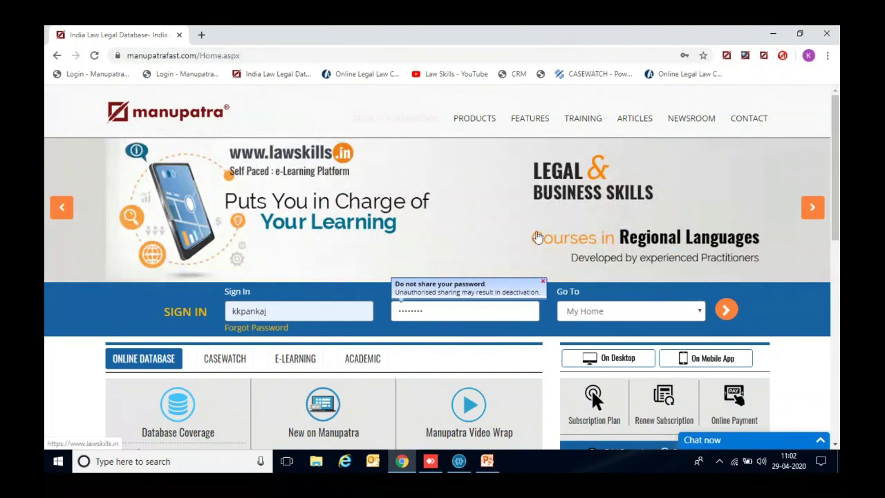
left_click(727, 311)
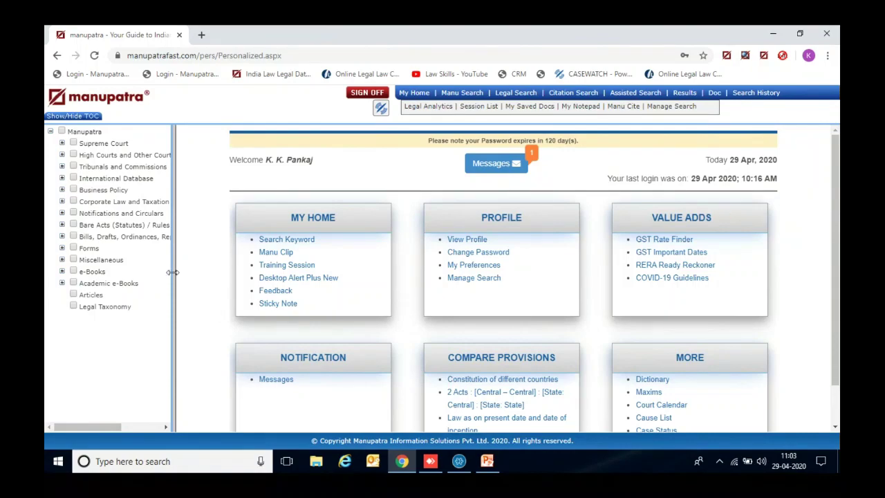
Drag the contents tree divider right to widen the collections panel.
left_click_drag(172, 270, 208, 277)
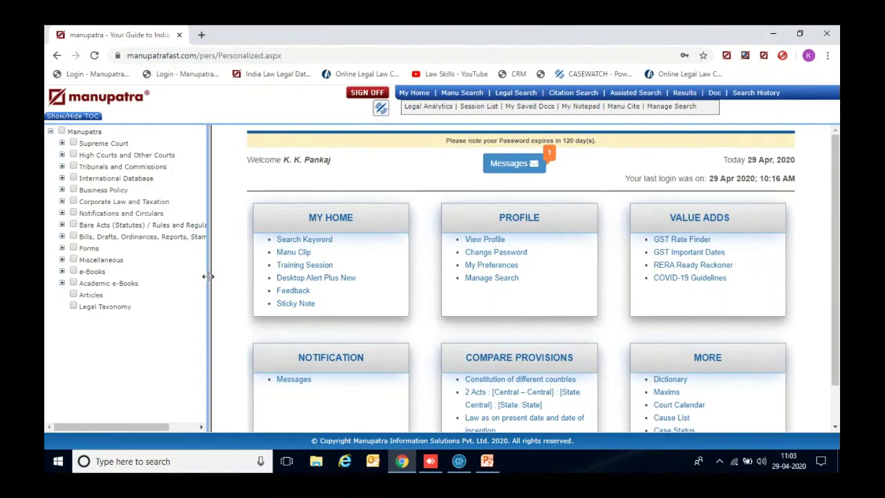
left_click(62, 144)
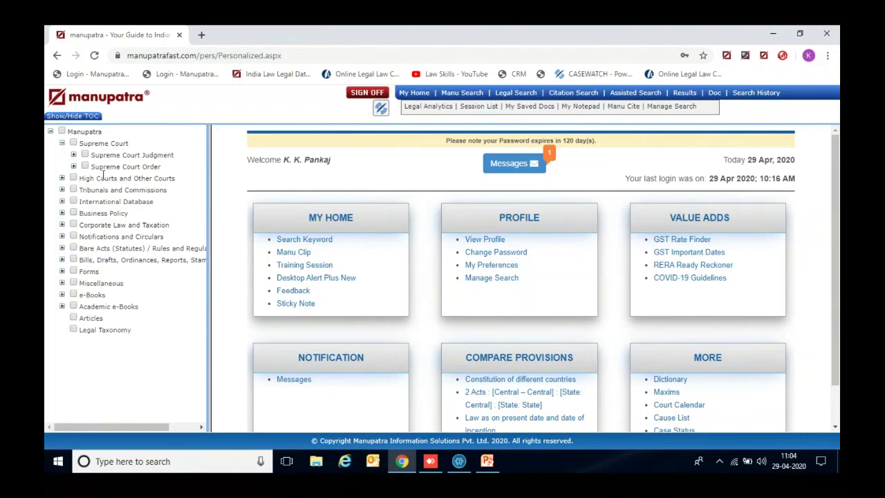
left_click(61, 179)
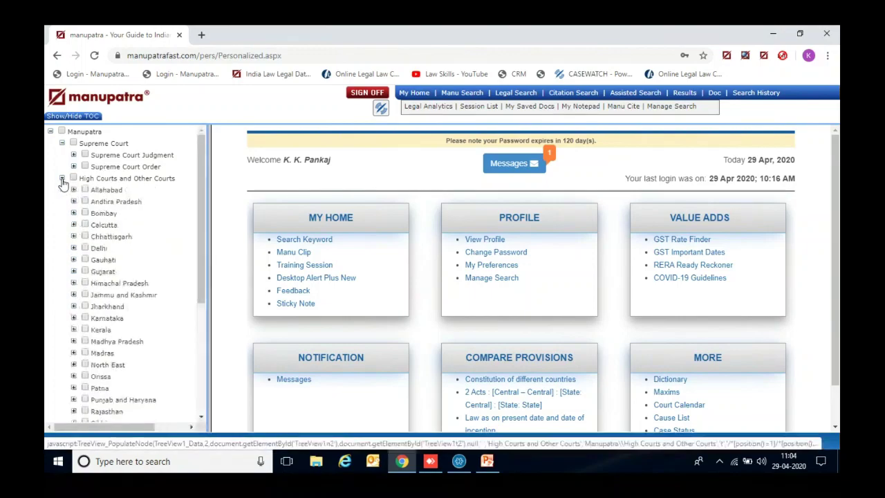
left_click_drag(202, 226, 201, 329)
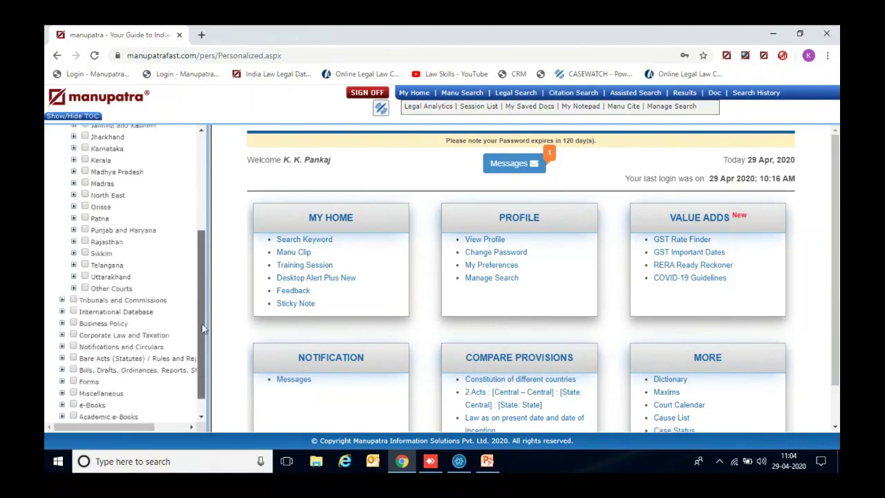
left_click(73, 289)
left_click_drag(202, 297, 200, 330)
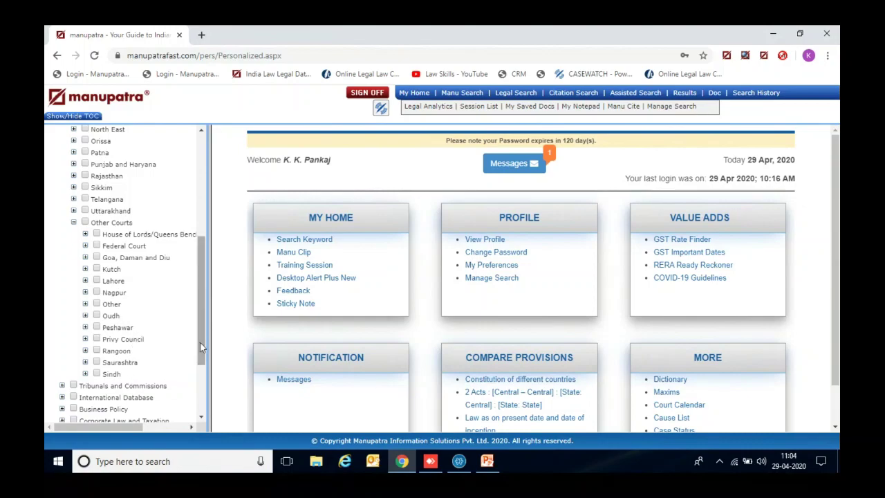
left_click_drag(200, 342, 201, 326)
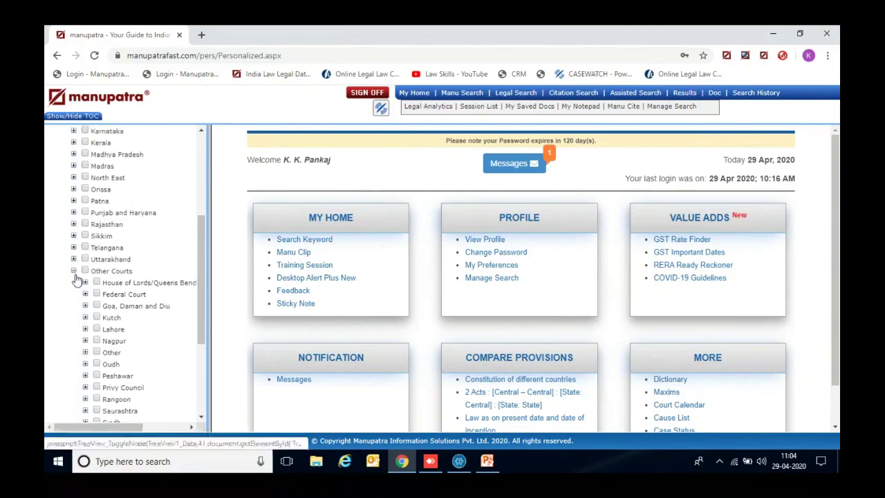
left_click(74, 271)
left_click_drag(200, 281, 212, 166)
left_click(62, 143)
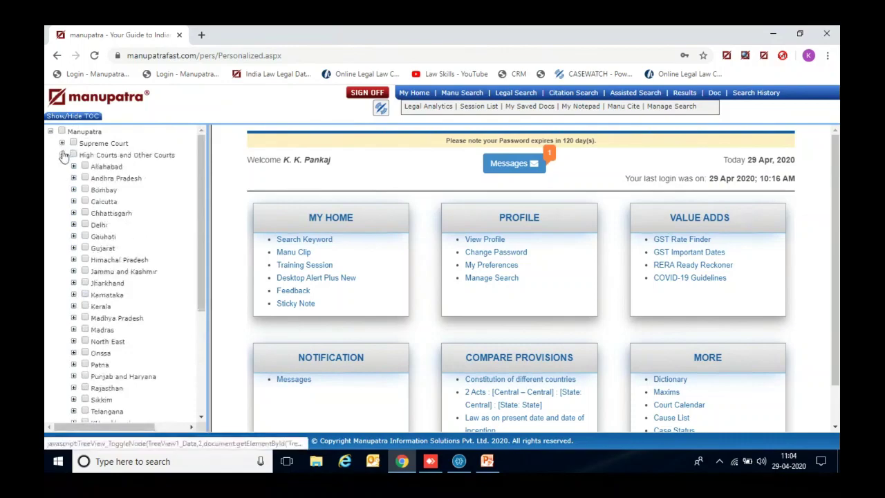
left_click(63, 156)
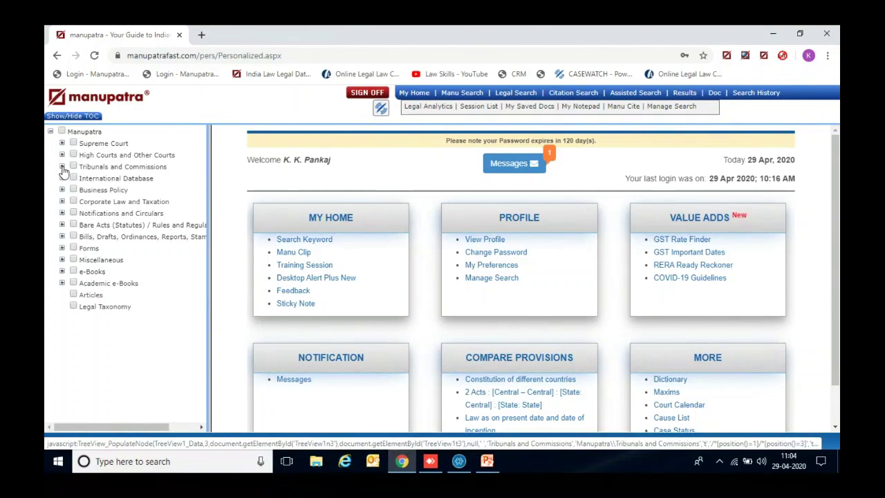
left_click(62, 168)
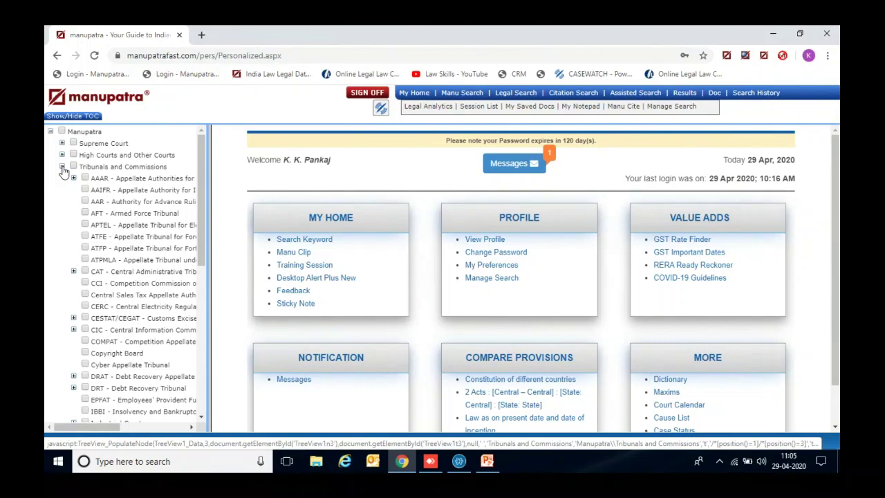
left_click(62, 167)
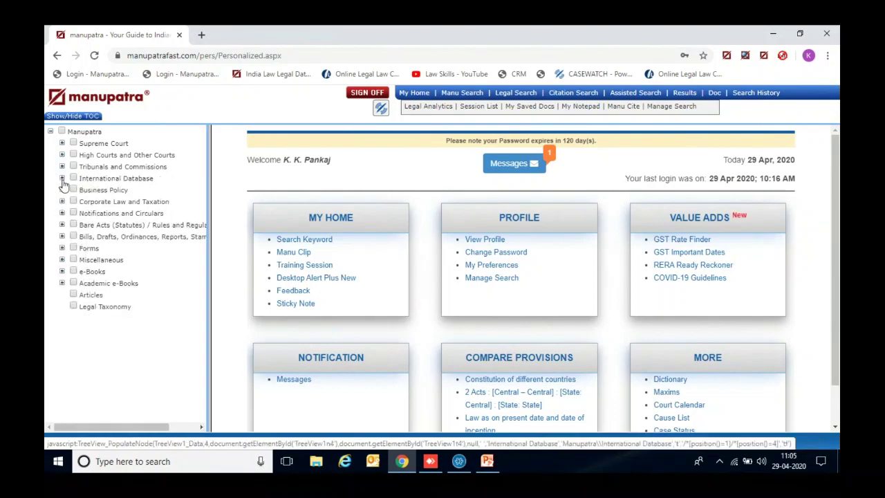
Expand International Database down to Supreme Court of Bangladesh, then collapse Bangladesh again.
left_click(62, 179)
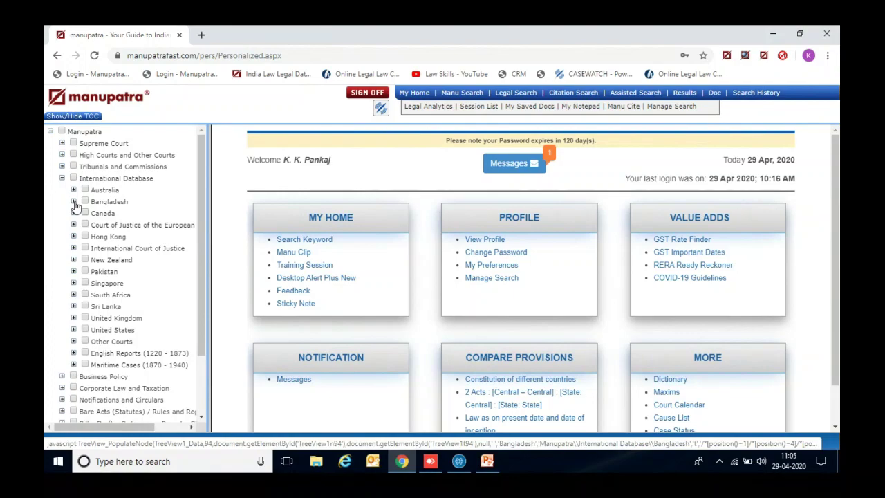
left_click(74, 202)
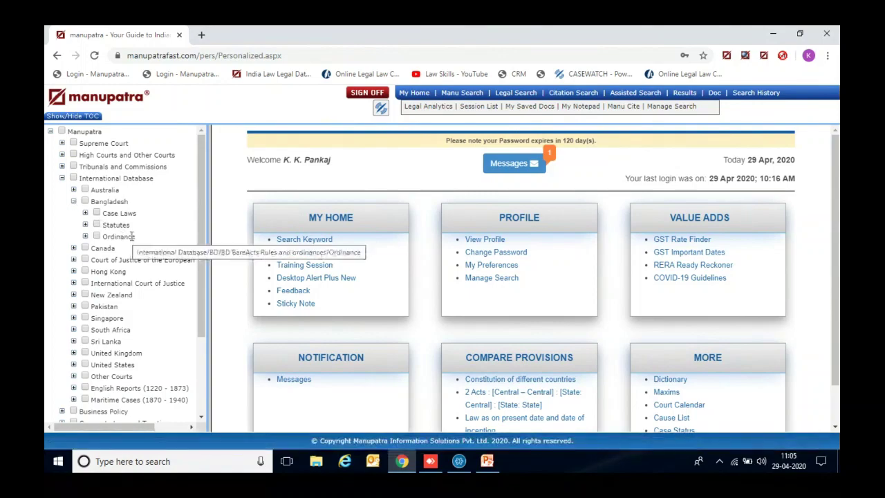
left_click(85, 215)
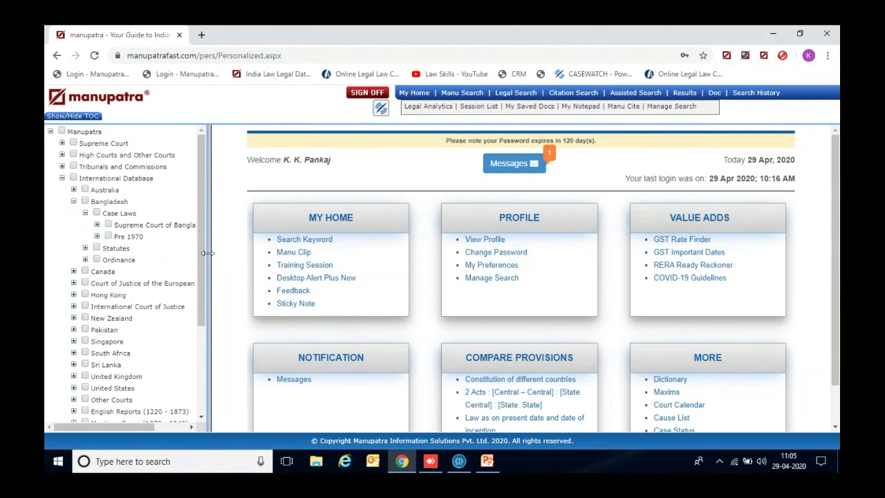
left_click_drag(210, 254, 224, 255)
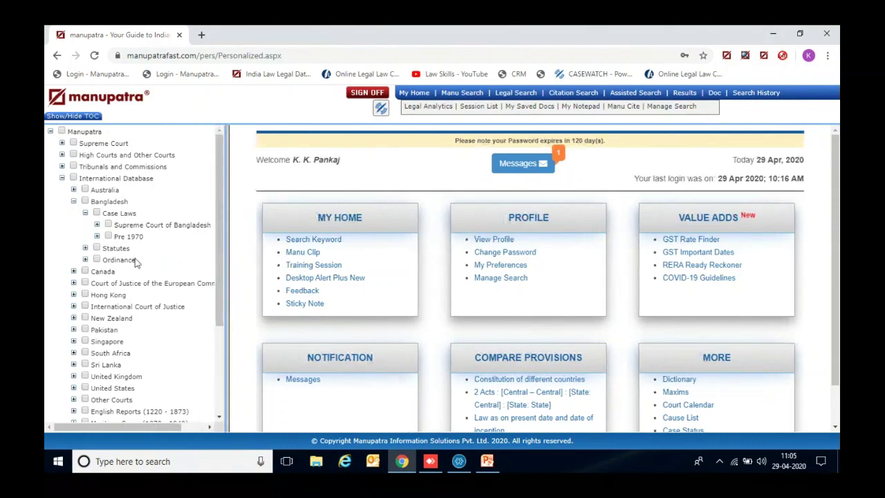
left_click(97, 230)
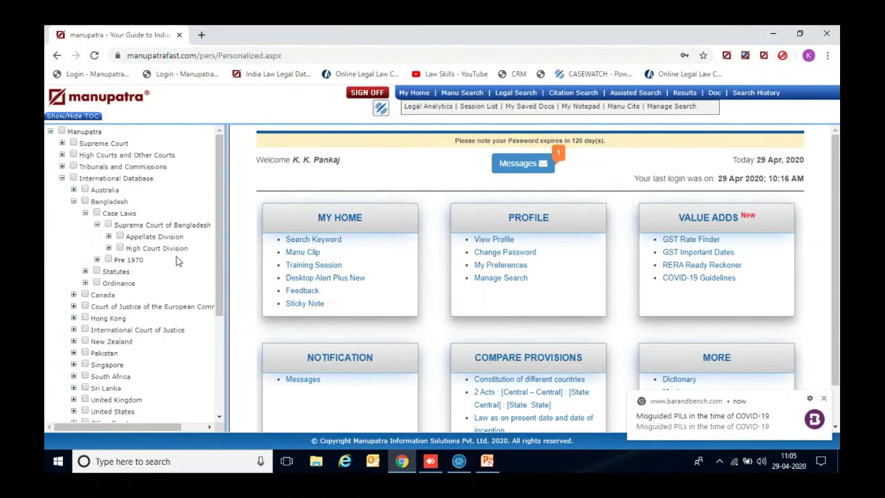
left_click(97, 224)
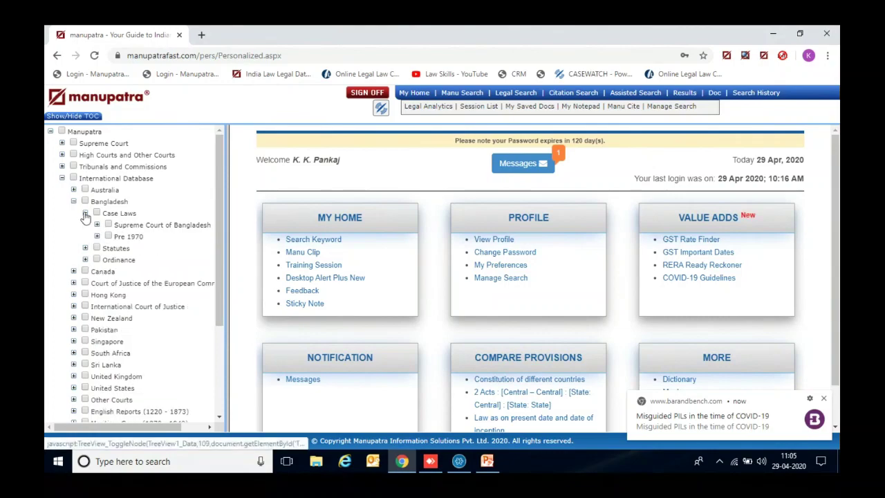
left_click(85, 213)
left_click(73, 202)
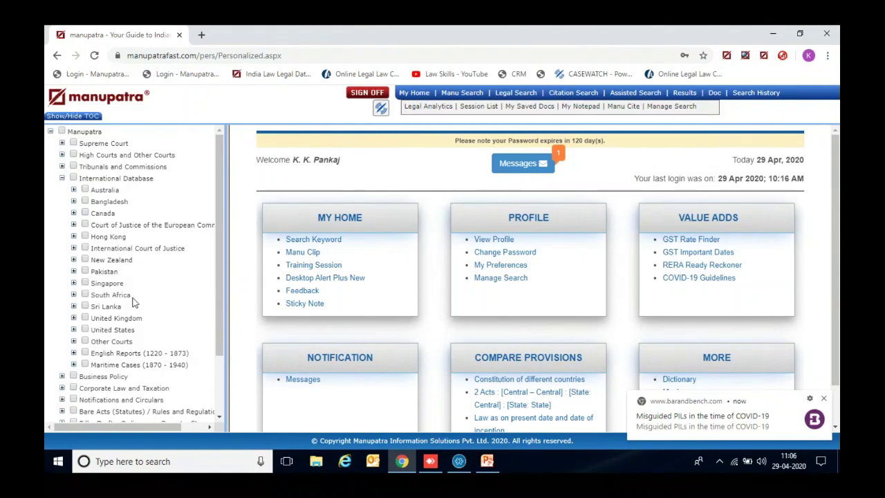
Browse the United Kingdom and United States sub-collections under International Database, then collapse them.
left_click(73, 319)
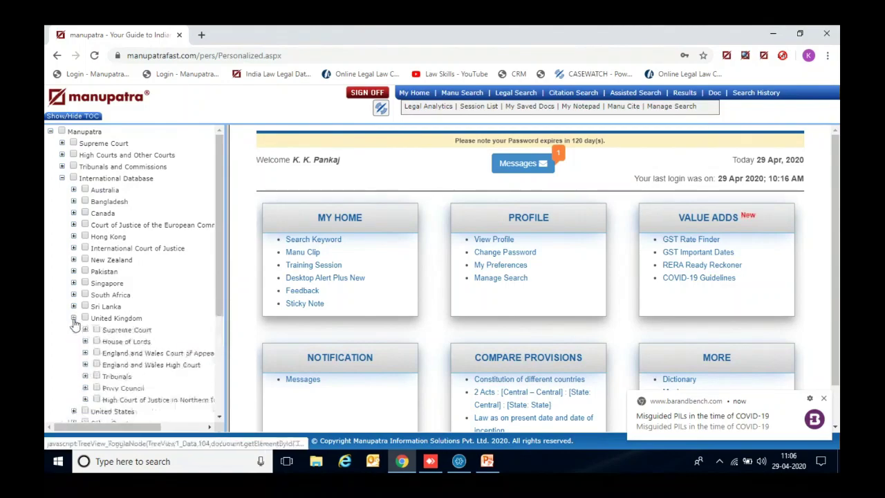
scroll(220, 302, "down", 1)
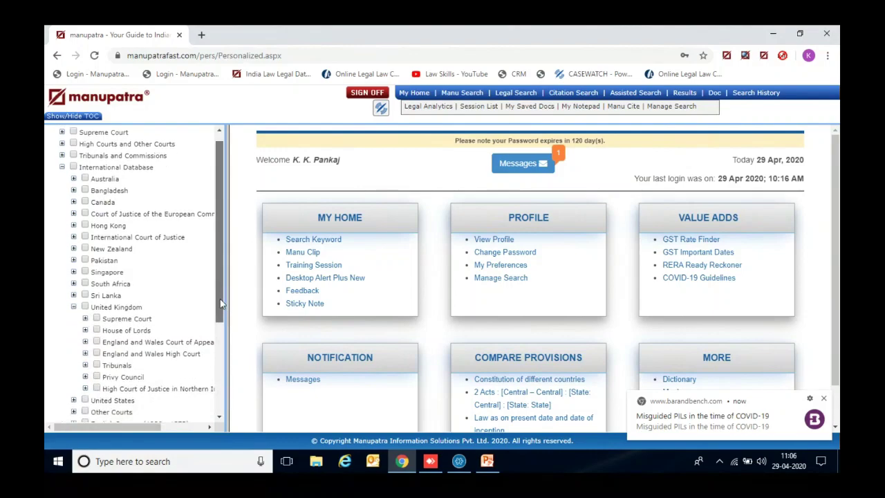
scroll(220, 302, "down", 2)
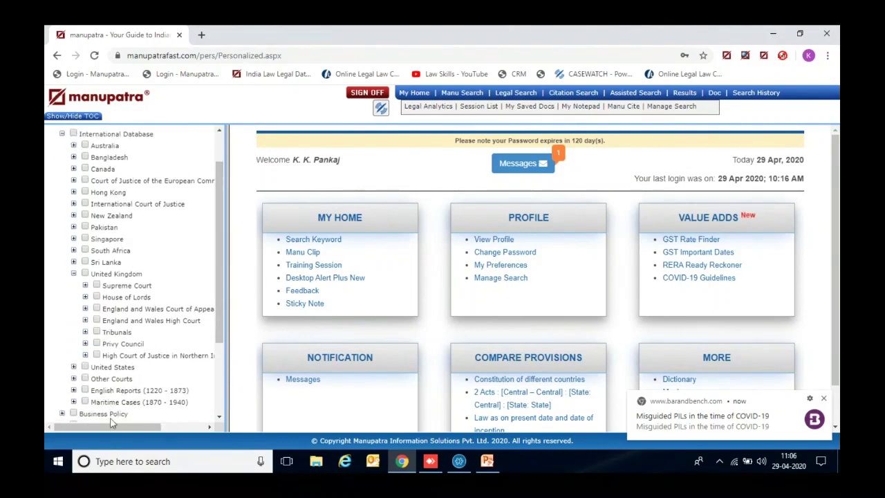
mouse_move(111, 427)
left_mouse_down()
mouse_move(127, 427)
mouse_move(112, 426)
left_mouse_up()
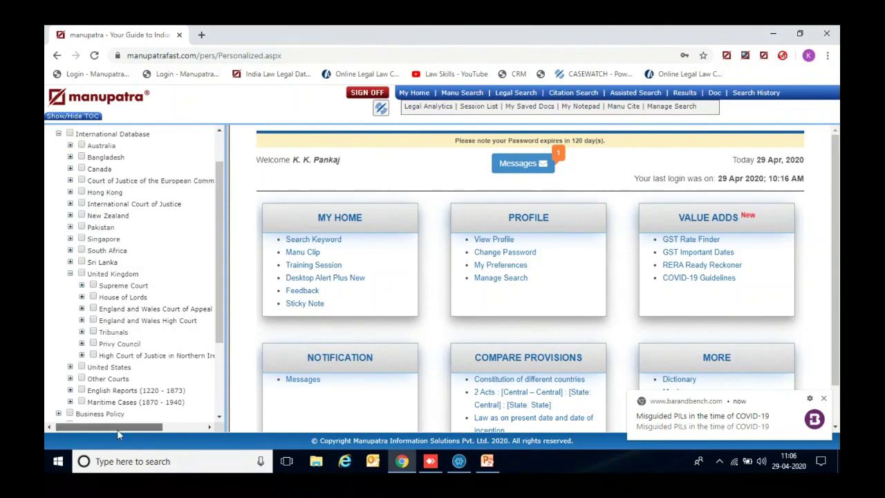
left_click_drag(117, 429, 99, 430)
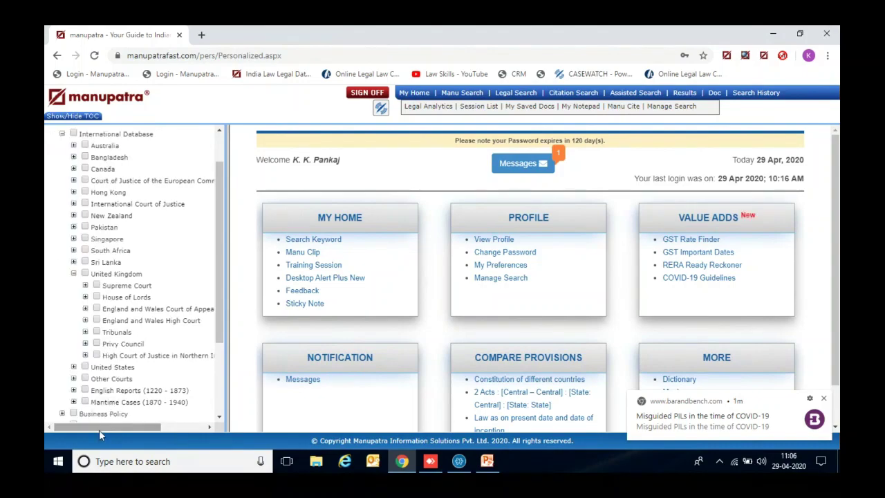
left_click(74, 275)
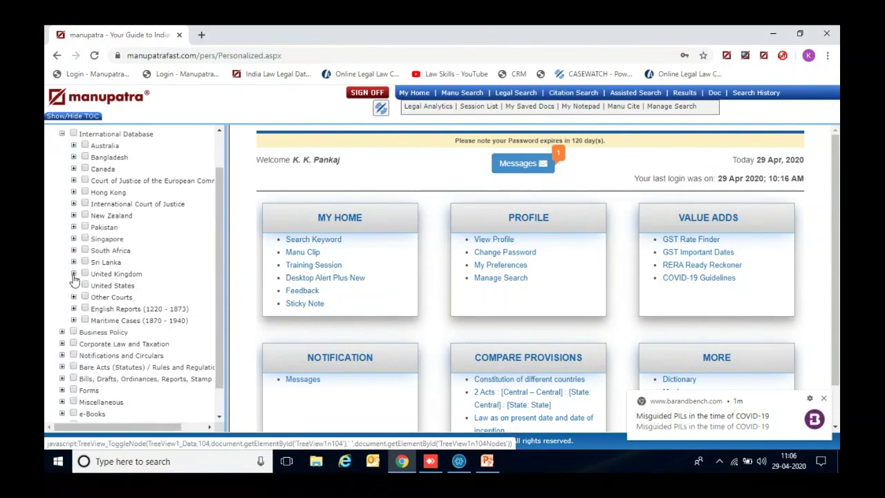
left_click(74, 287)
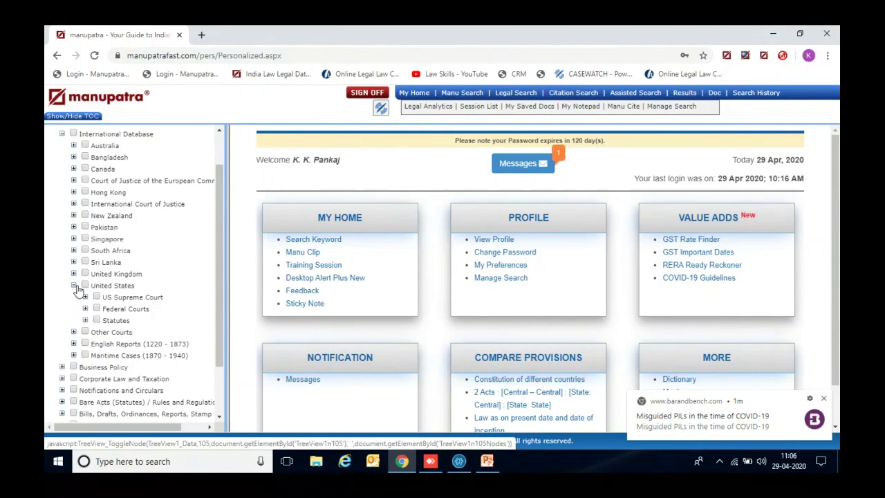
left_click(75, 286)
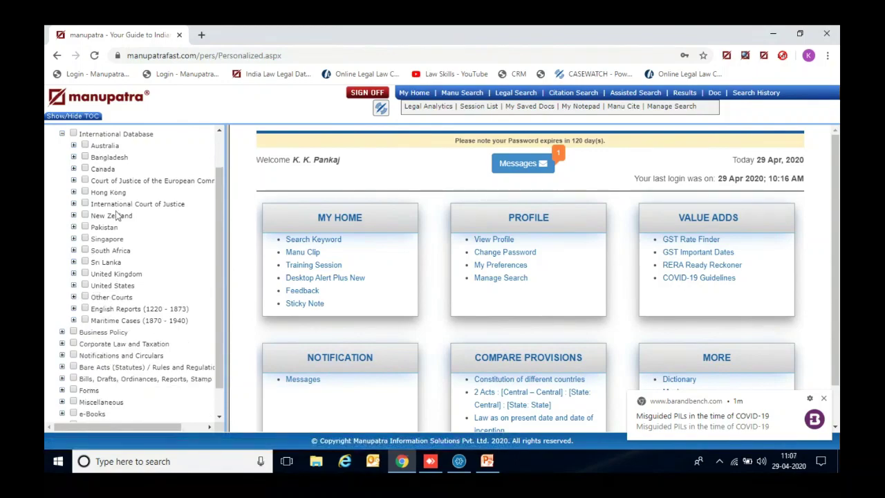
scroll(218, 269, "up", 1)
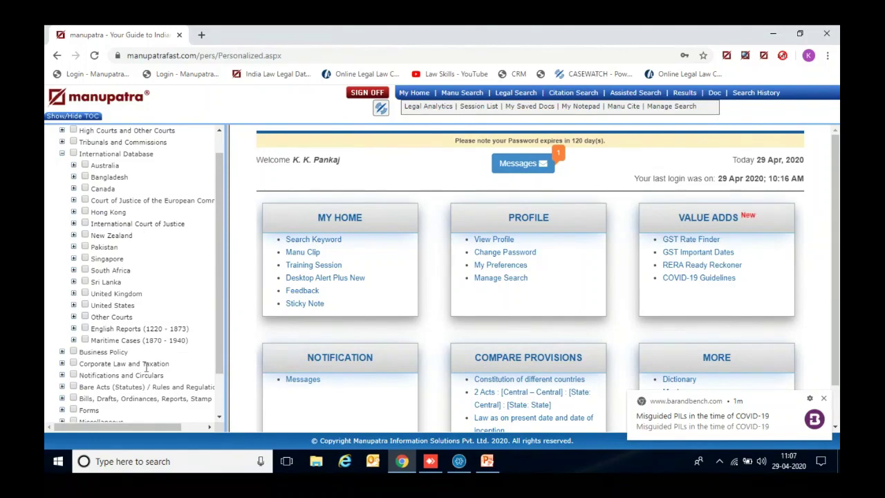
left_click_drag(130, 425, 114, 434)
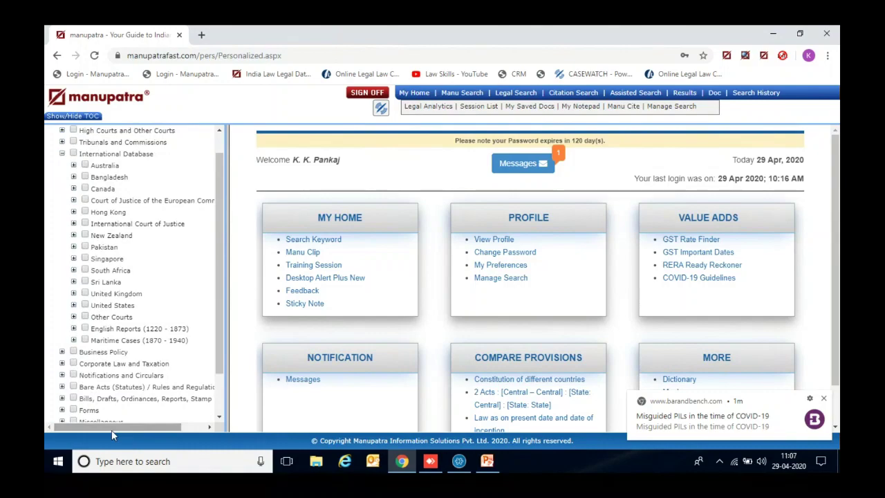
Re-expand International Database and expand Bangladesh's Statutes node to reveal its Table of Contents.
left_click(62, 155)
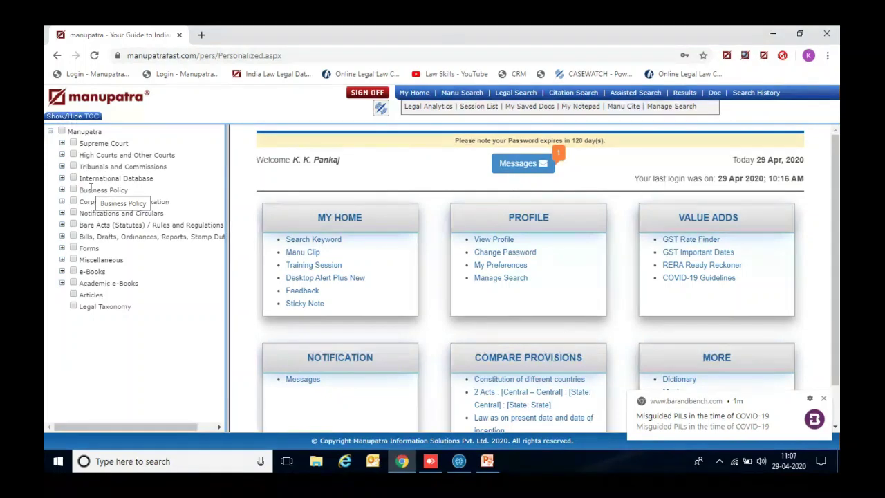
left_click(61, 190)
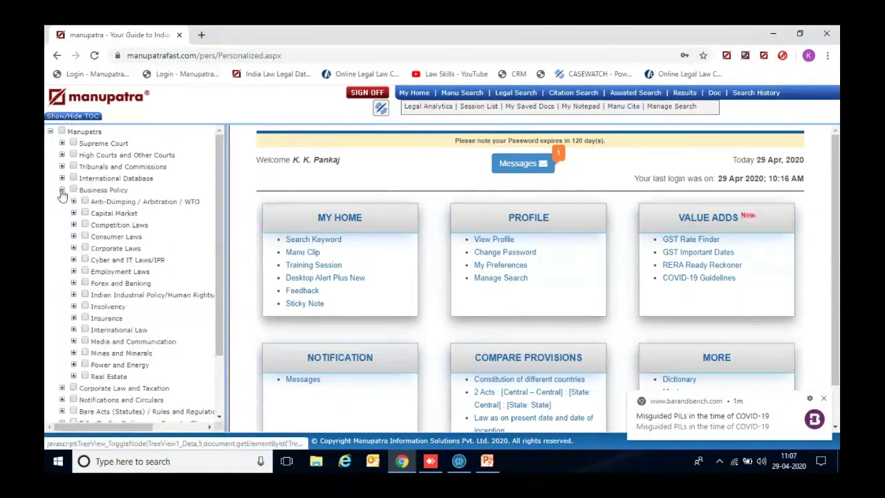
left_click(62, 190)
left_click(61, 178)
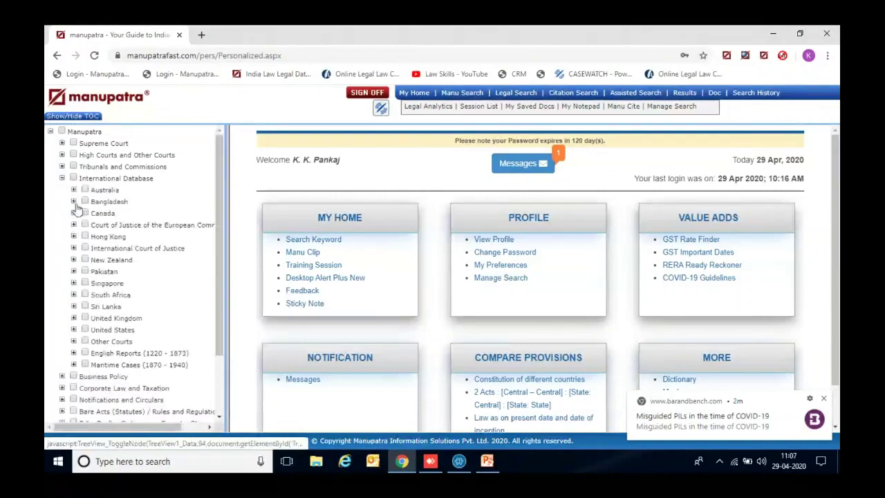
left_click(73, 201)
left_click(85, 225)
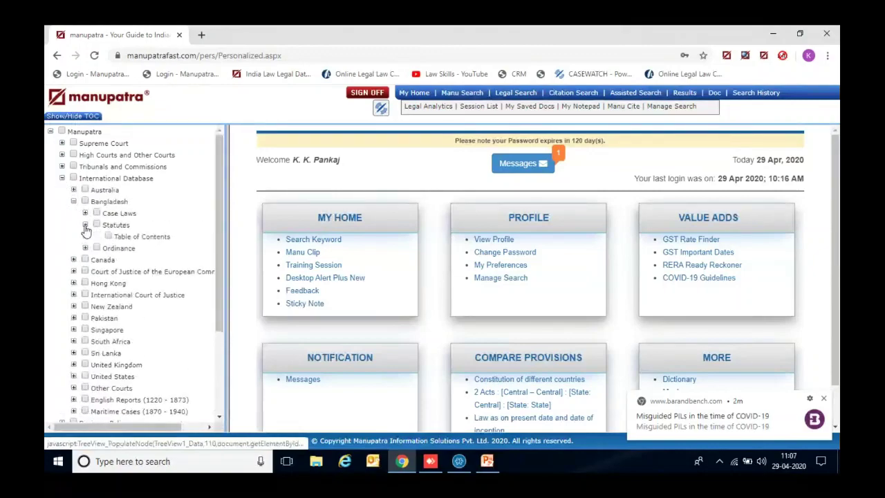
List Bangladesh statutes alphabetically, showing acts starting with C.
left_click(146, 237)
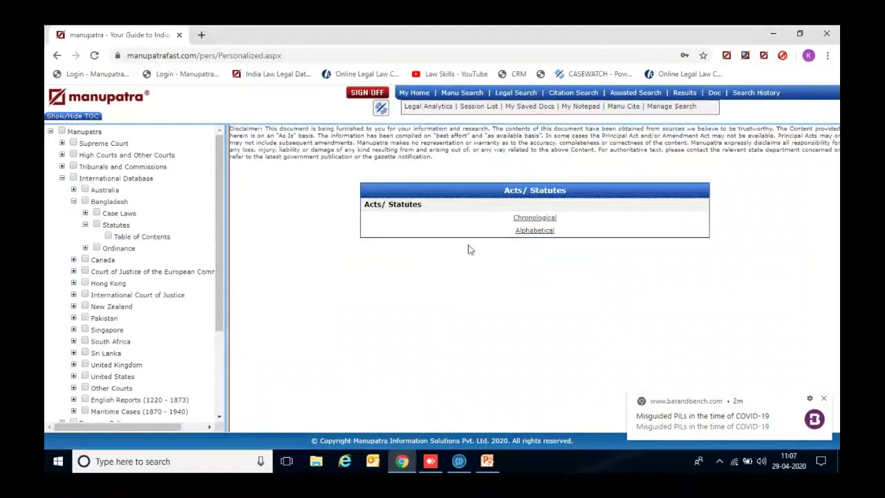
left_click(536, 231)
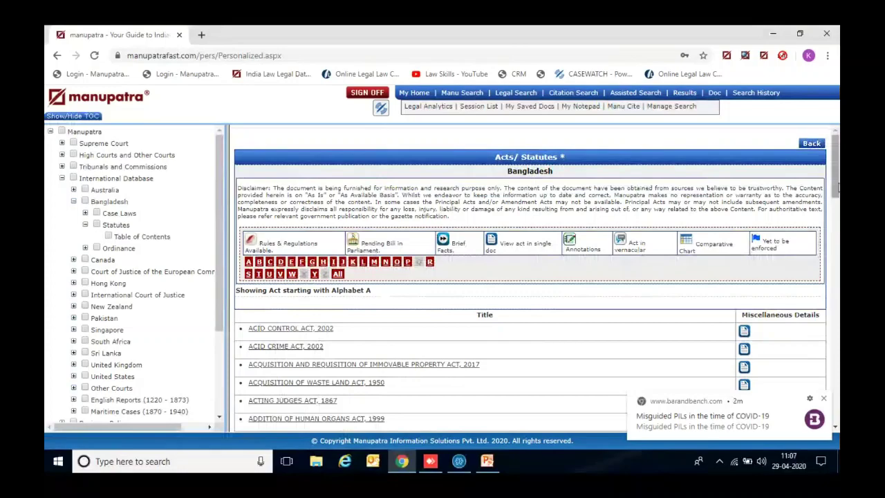
left_click_drag(838, 186, 838, 198)
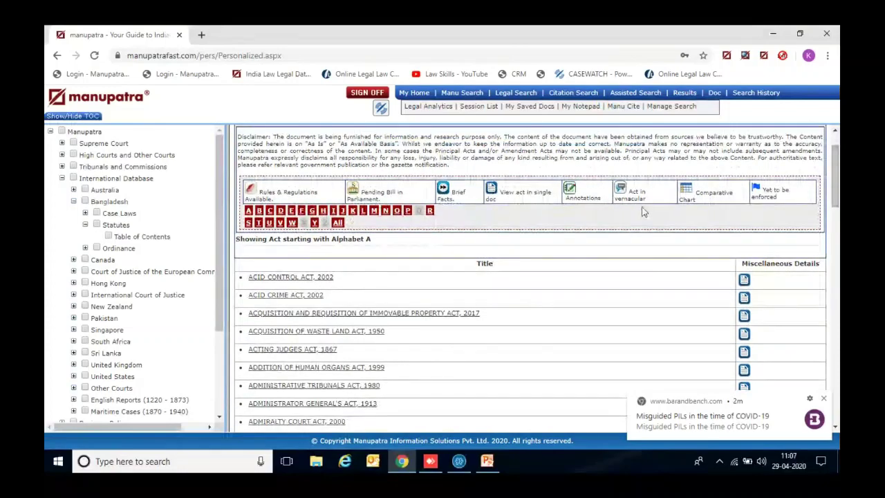
left_click(270, 211)
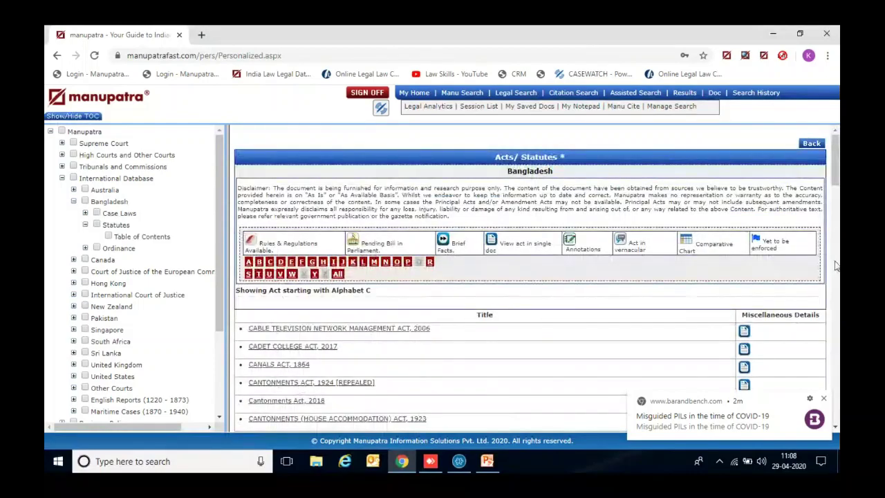
left_click_drag(835, 159, 835, 280)
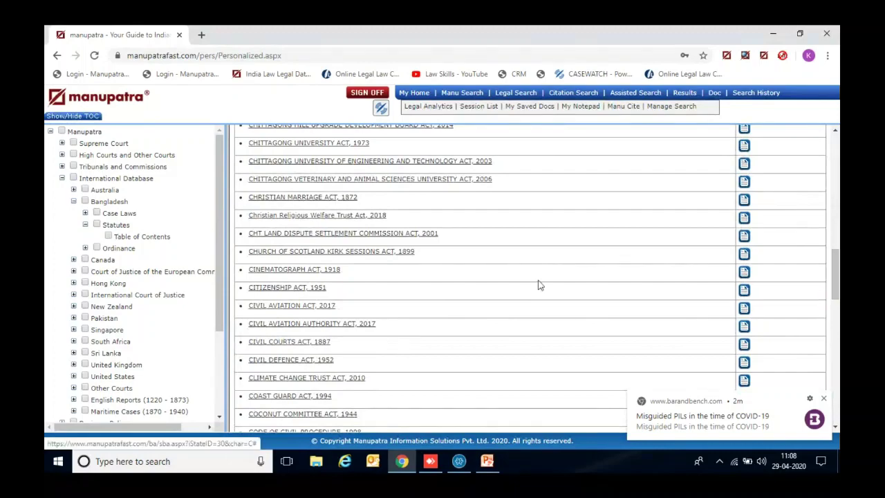
View the Citizenship Act, 1951 Section 6 and its whole-act document, then close both.
left_click(282, 288)
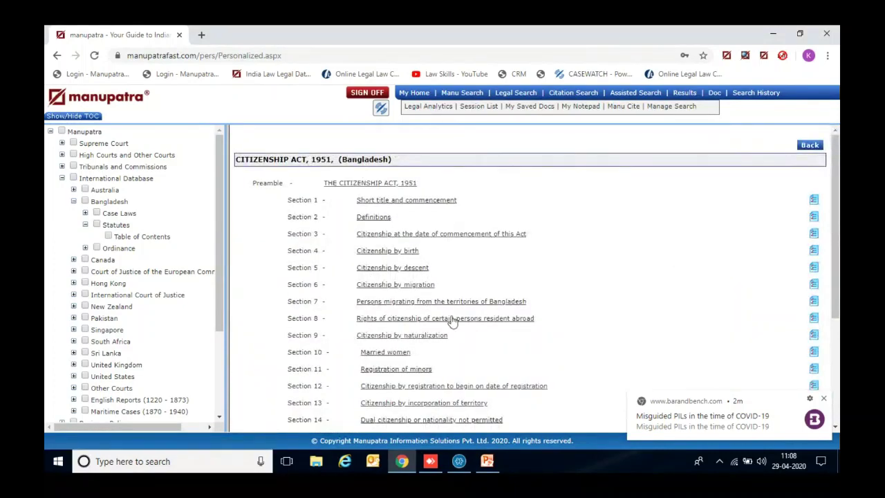
left_click(388, 284)
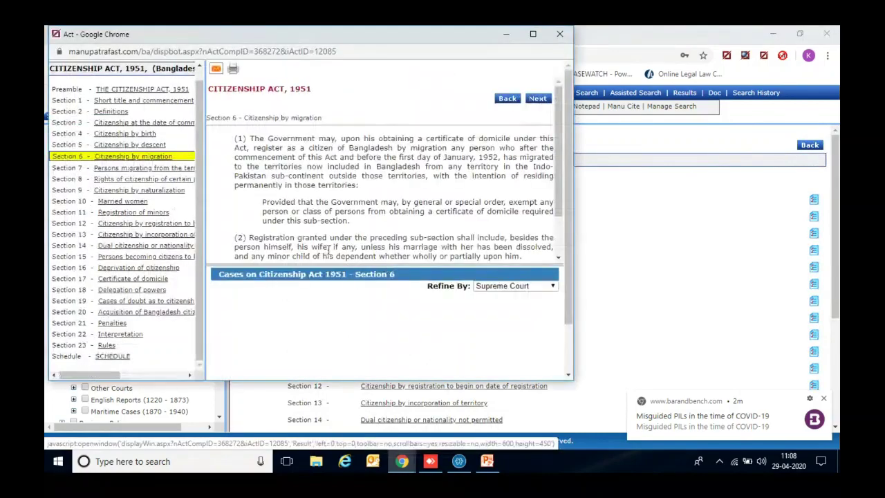
left_click(560, 34)
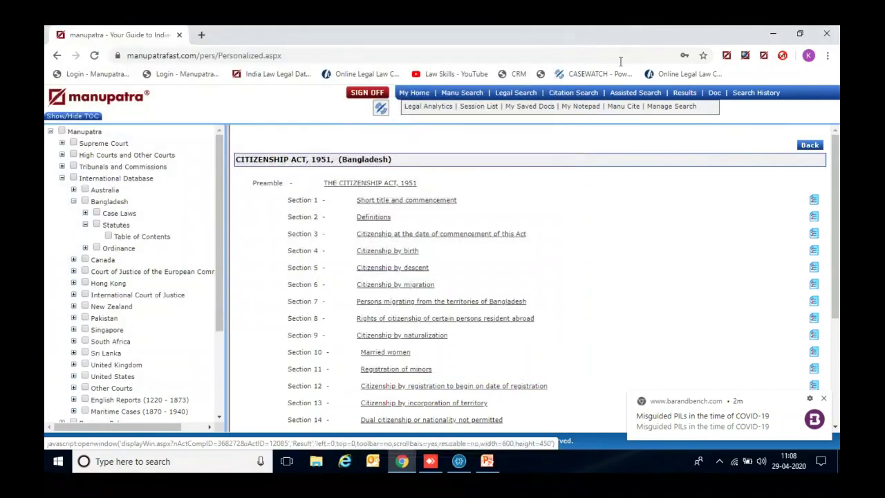
left_click(818, 148)
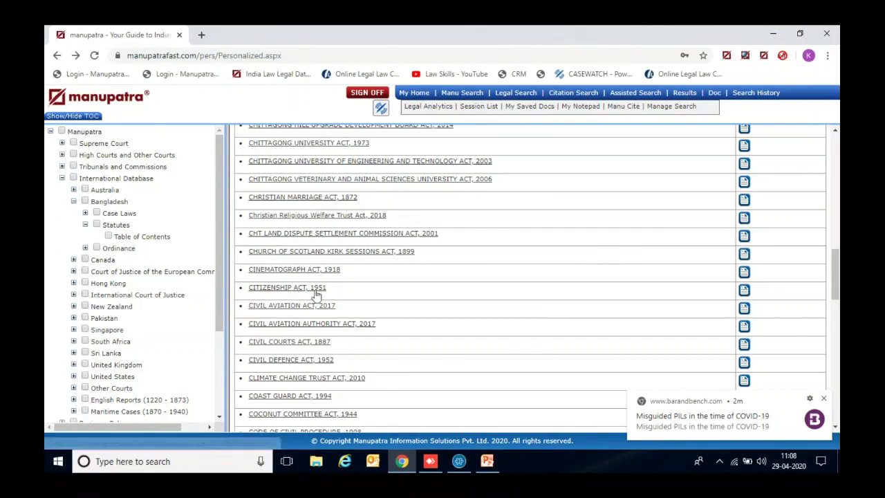
left_click(744, 290)
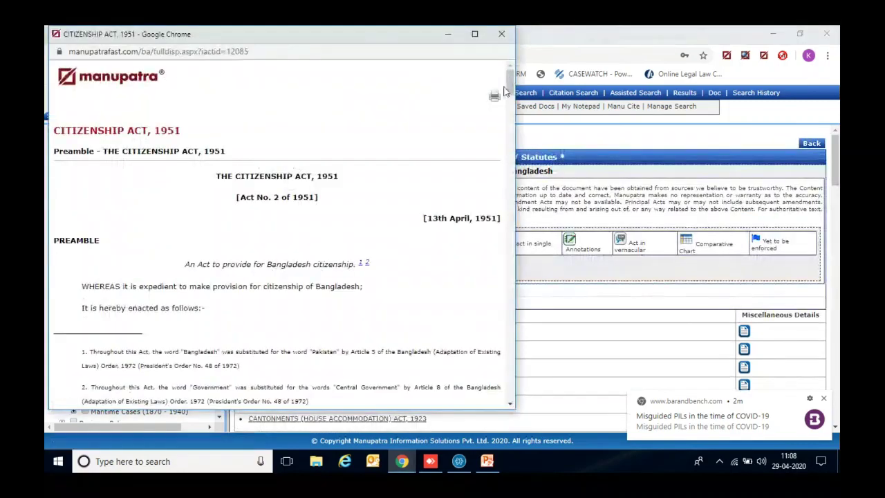
mouse_move(512, 87)
left_mouse_down()
mouse_move(508, 377)
mouse_move(515, 82)
left_mouse_up()
left_click(501, 33)
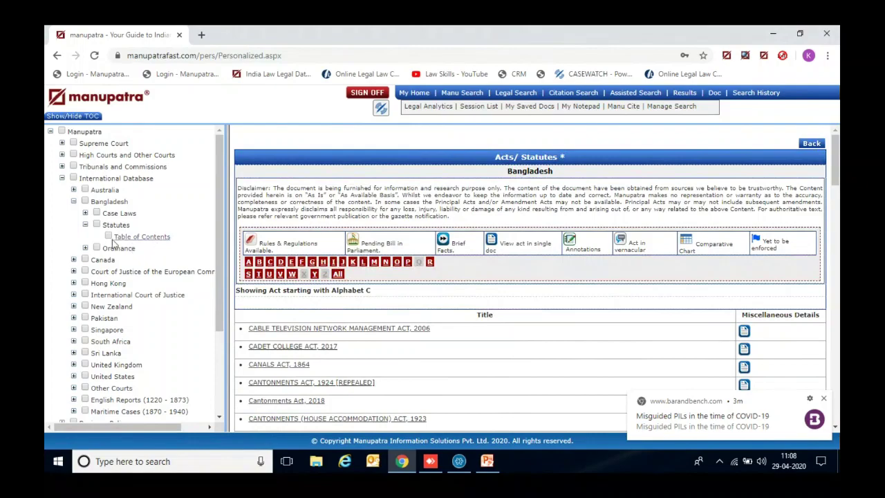
Collapse International Database and open Bare Acts > Central > Bare Acts (Statutes) Table of Contents.
left_click(85, 225)
left_click(74, 201)
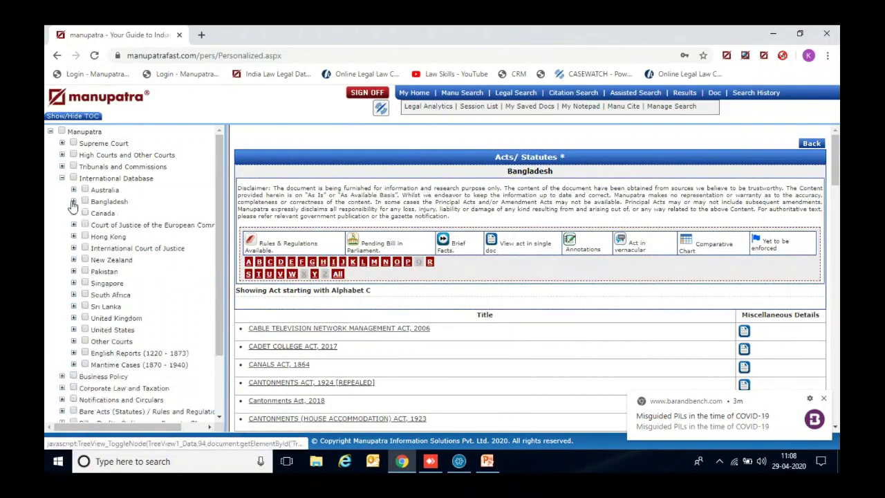
left_click(62, 178)
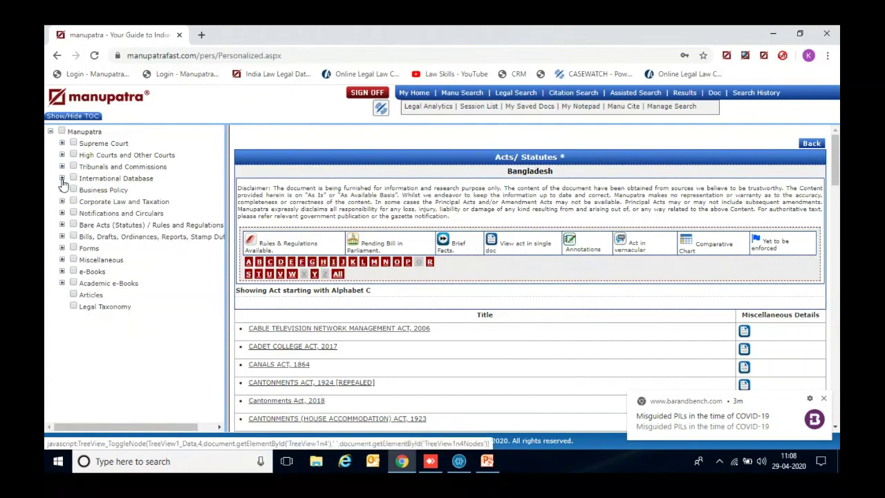
left_click(62, 225)
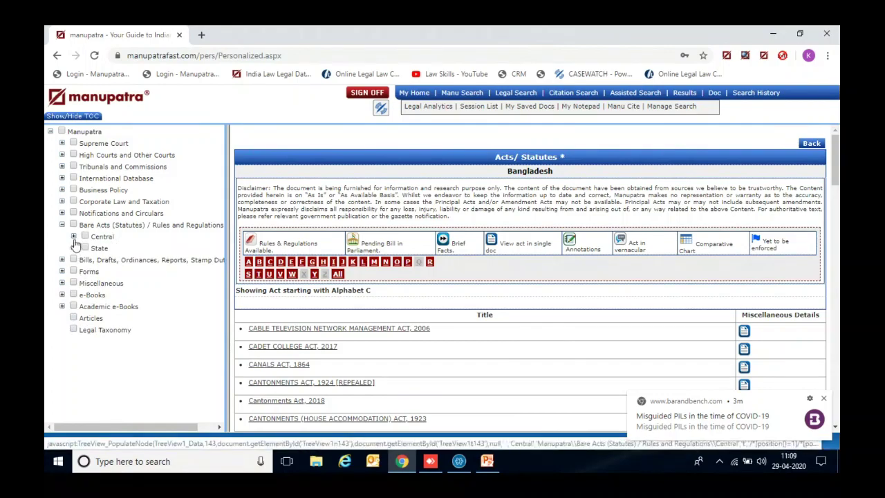
left_click(74, 238)
left_click(85, 247)
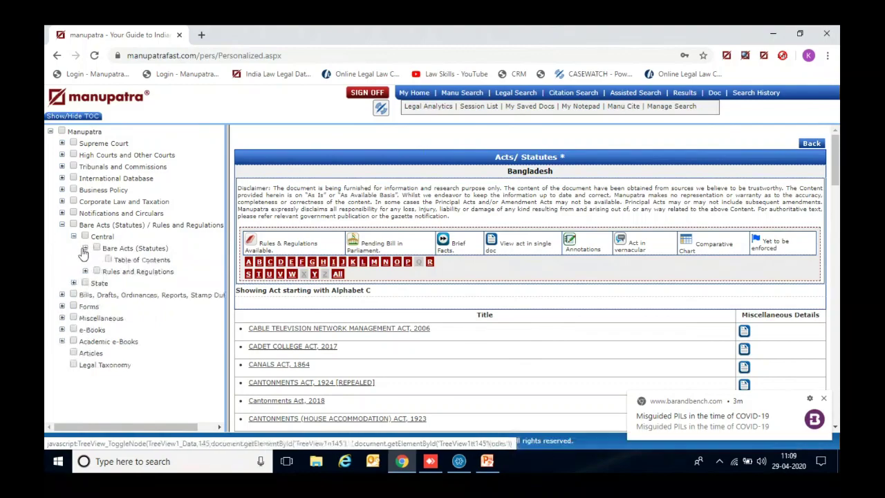
left_click(129, 262)
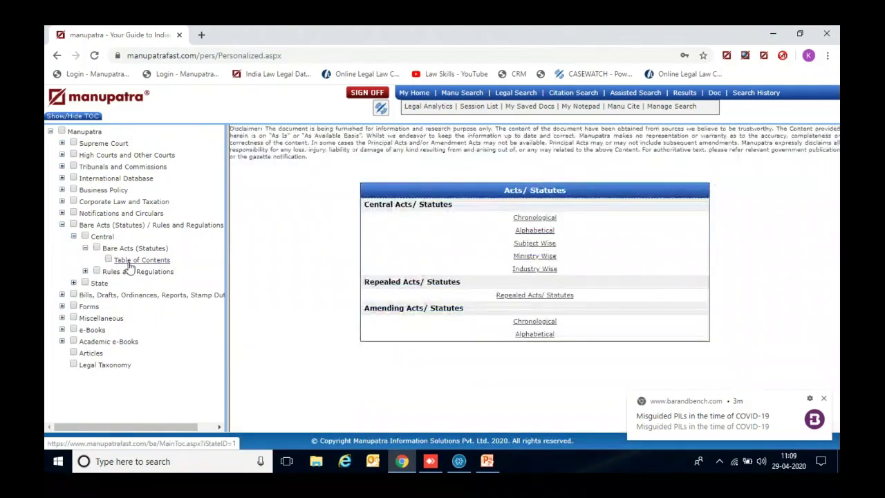
List Central acts alphabetically, showing those starting with C.
left_click(536, 233)
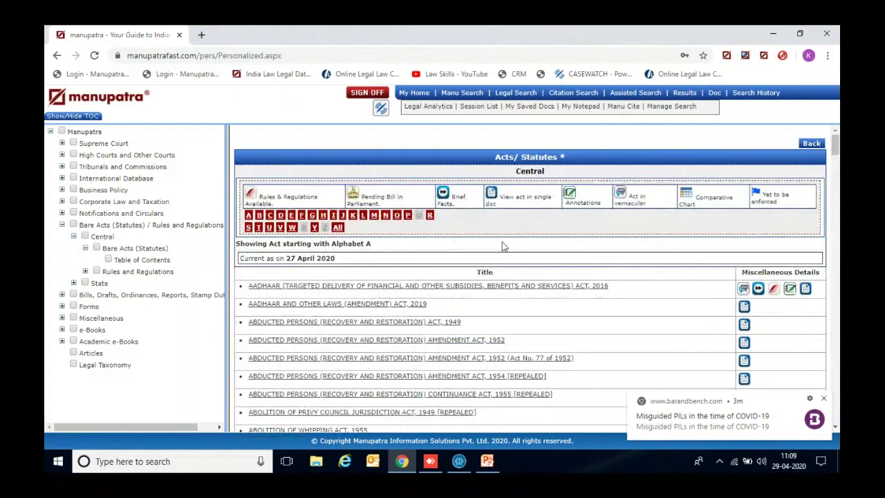
left_click(270, 215)
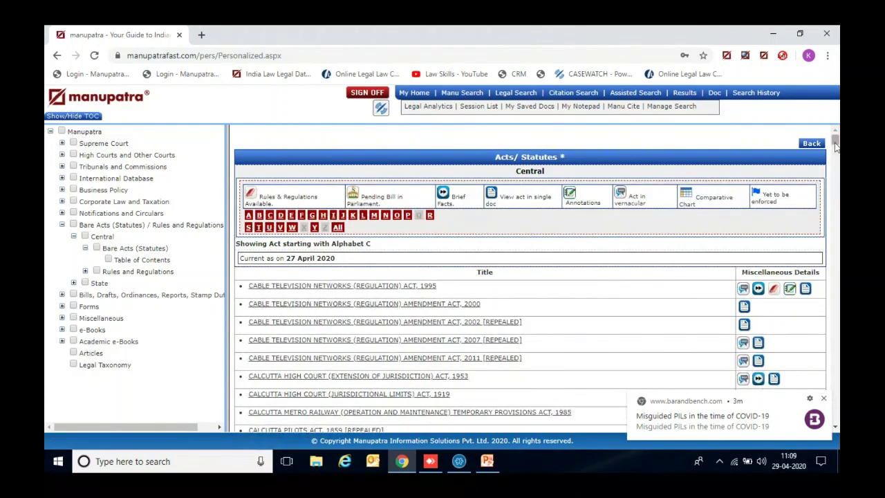
left_click_drag(835, 144, 830, 247)
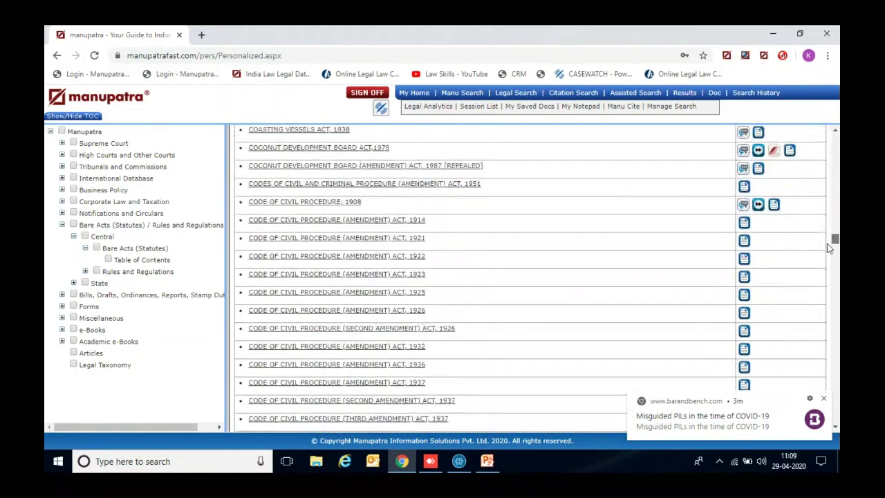
Read the Section 4 Savings commentary of the Code of Civil Procedure, 1908, then return to the list.
left_click(310, 205)
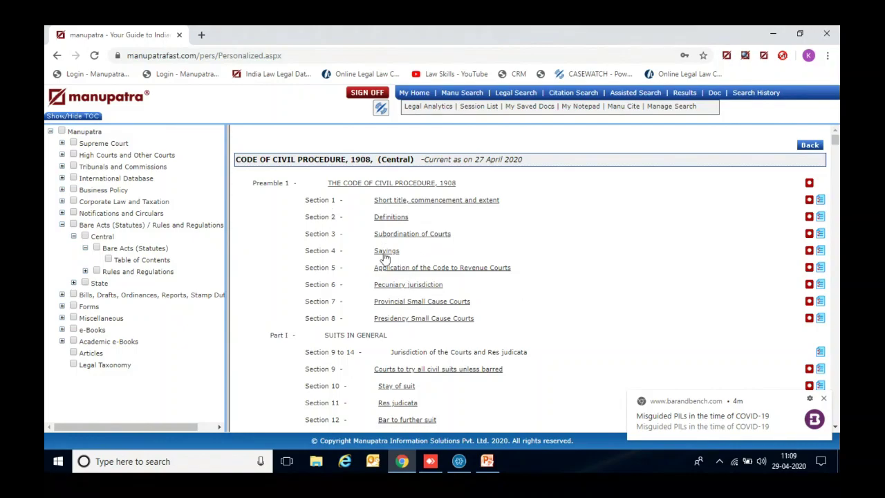
left_click(810, 254)
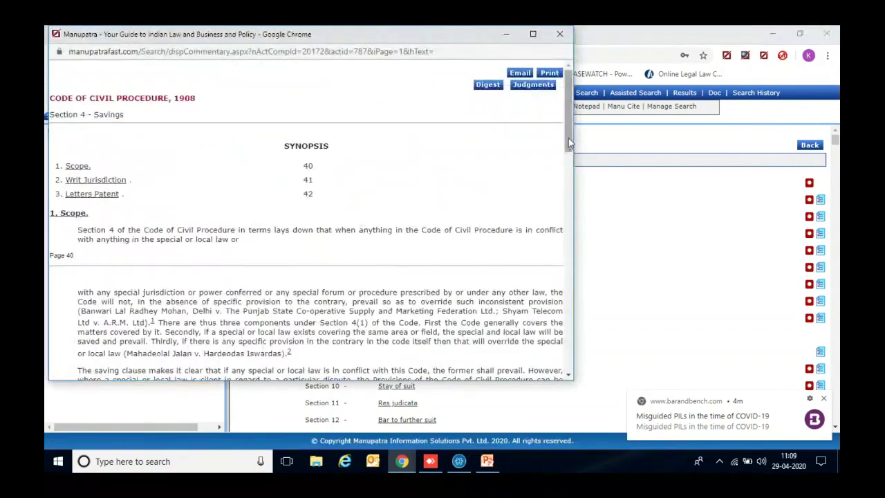
scroll(569, 137, "down", 9)
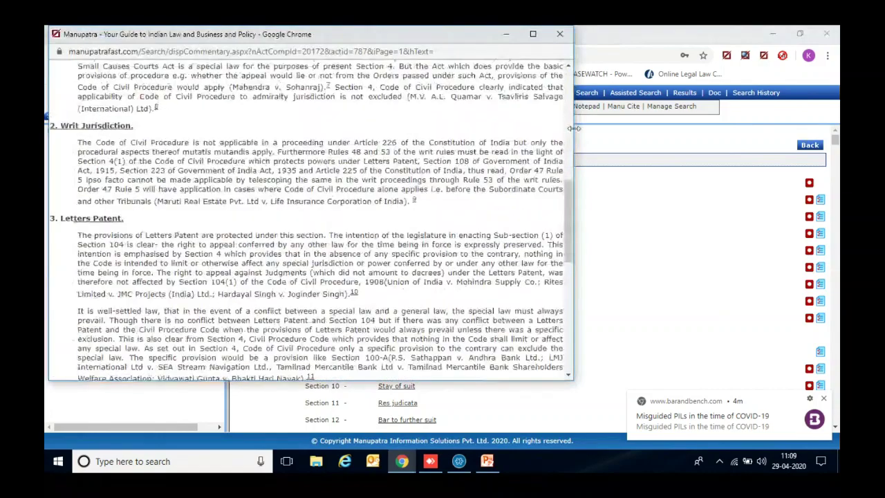
left_click(560, 34)
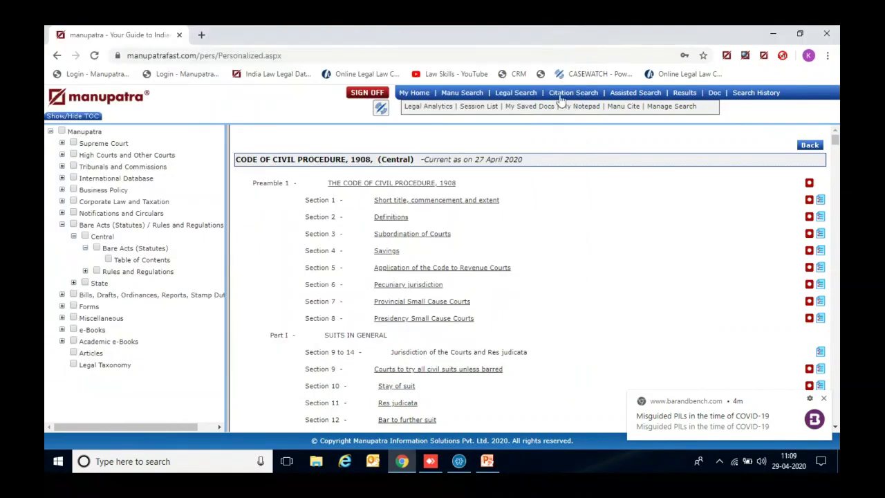
left_click(814, 149)
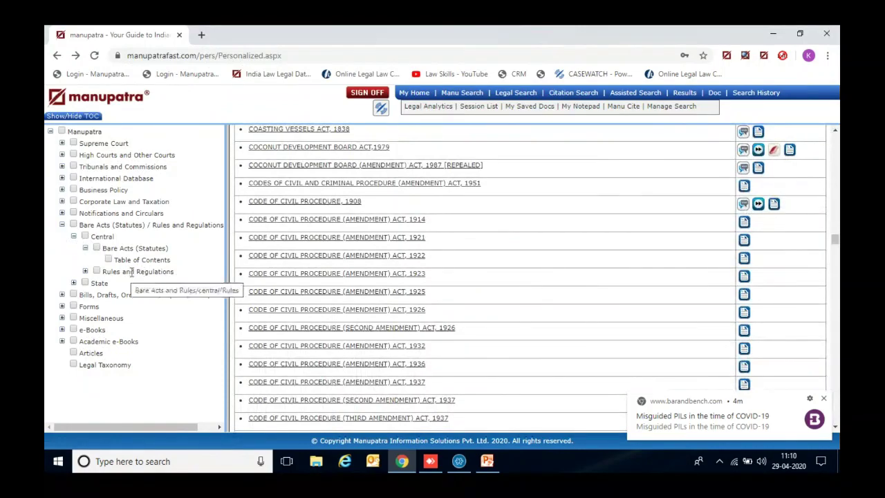
Open the Central Rules and Regulations Table of Contents and collapse the Bare Acts branch.
left_click(86, 272)
left_click(126, 284)
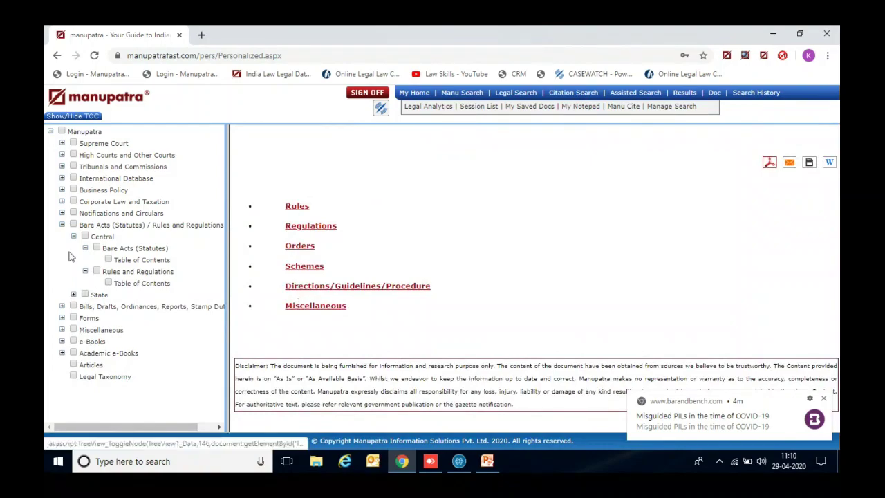
left_click(85, 248)
left_click(73, 235)
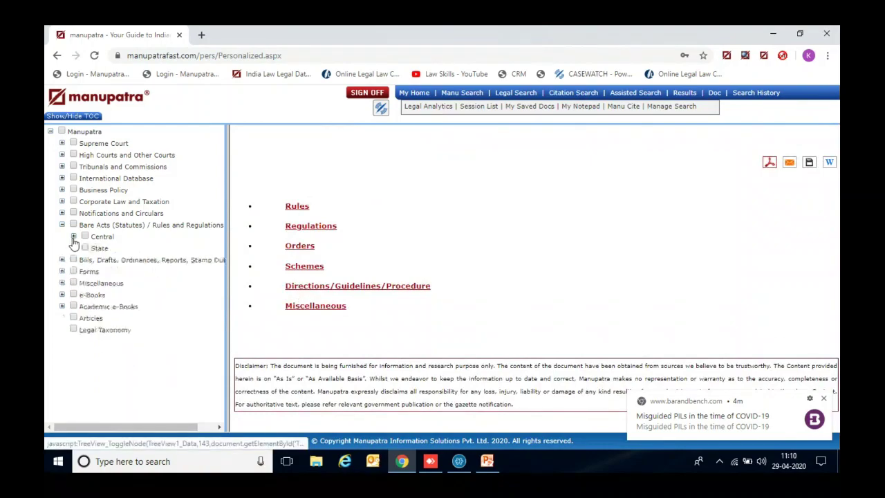
left_click(62, 225)
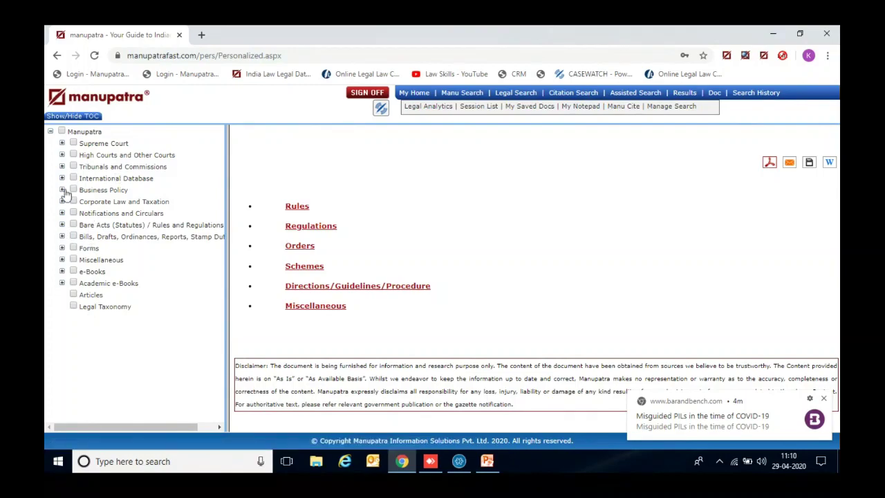
Open the Committee Reports table of contents and view the Law Commission Reports page.
left_click(62, 237)
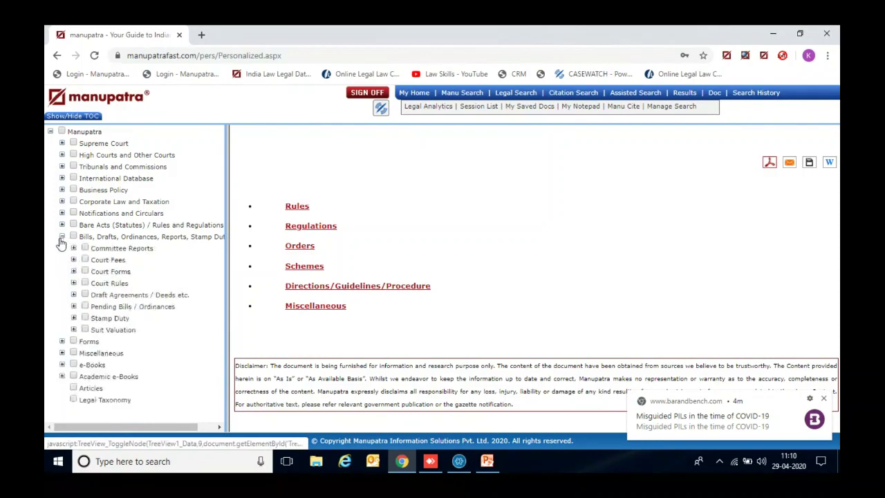
left_click(73, 248)
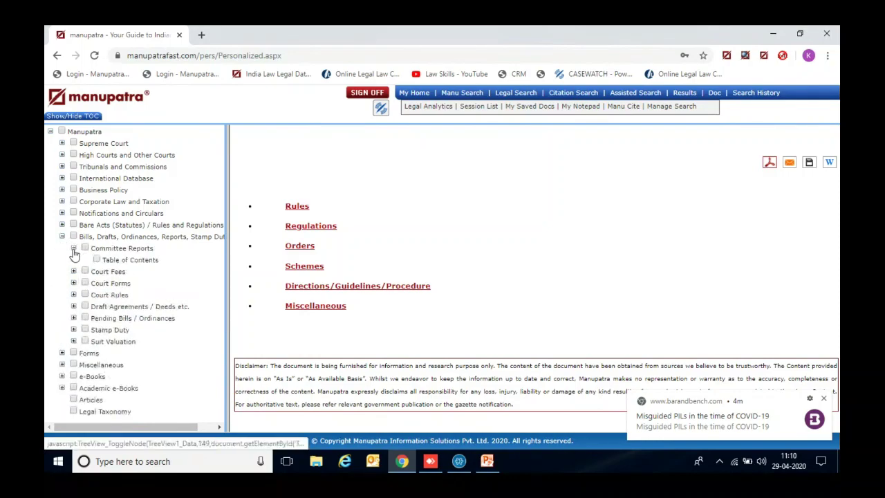
left_click(118, 263)
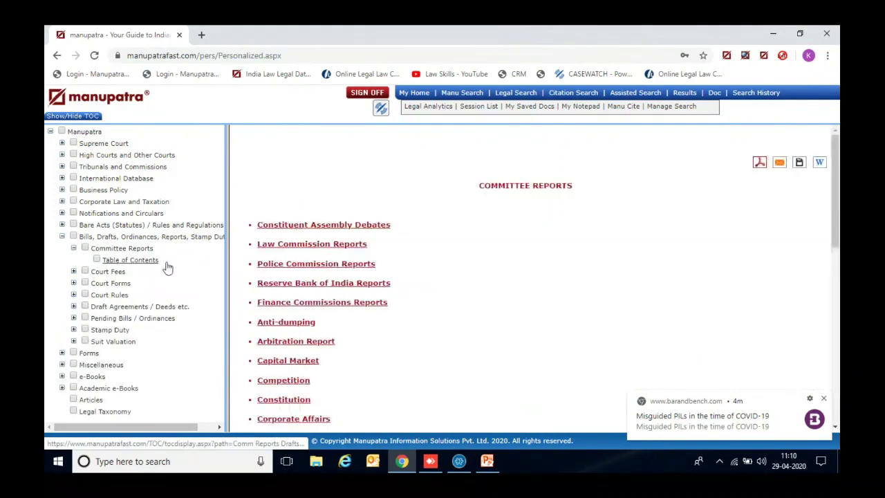
left_click(316, 247)
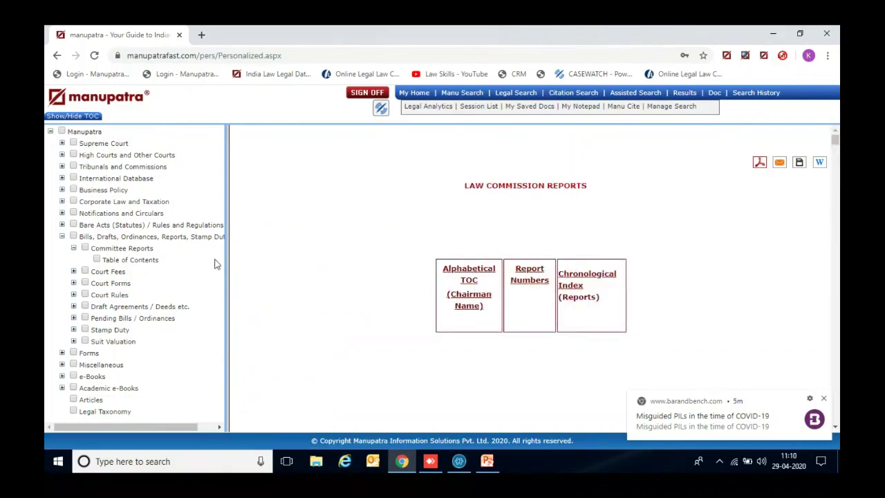
left_click(130, 260)
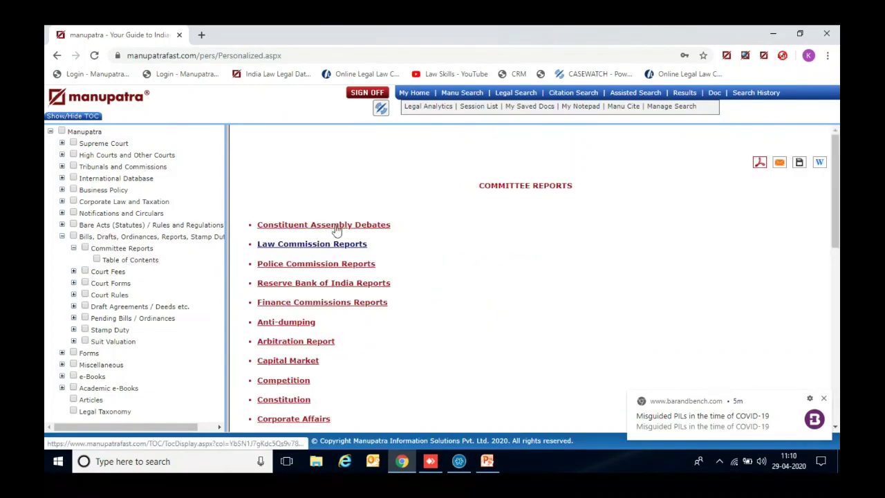
Show the Draft Agreements / Deeds table of contents, then expand Pending Bills > Bills in Parliament.
left_click(75, 308)
left_click(114, 318)
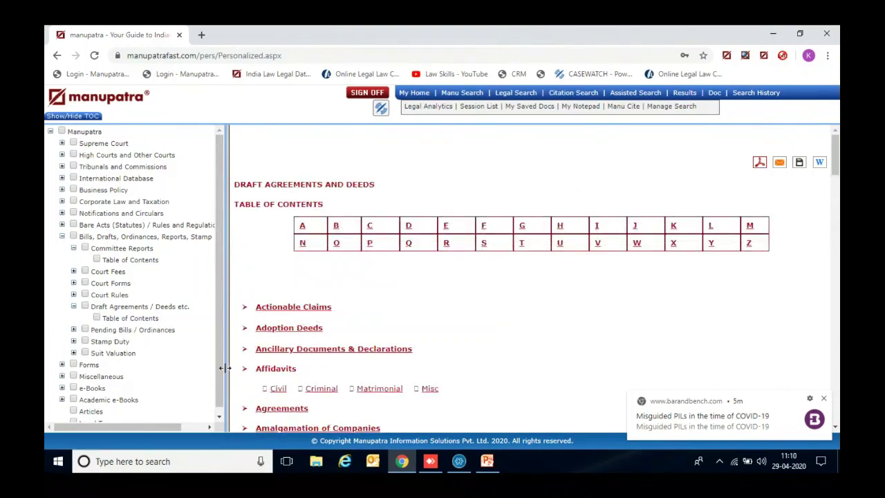
left_click(73, 306)
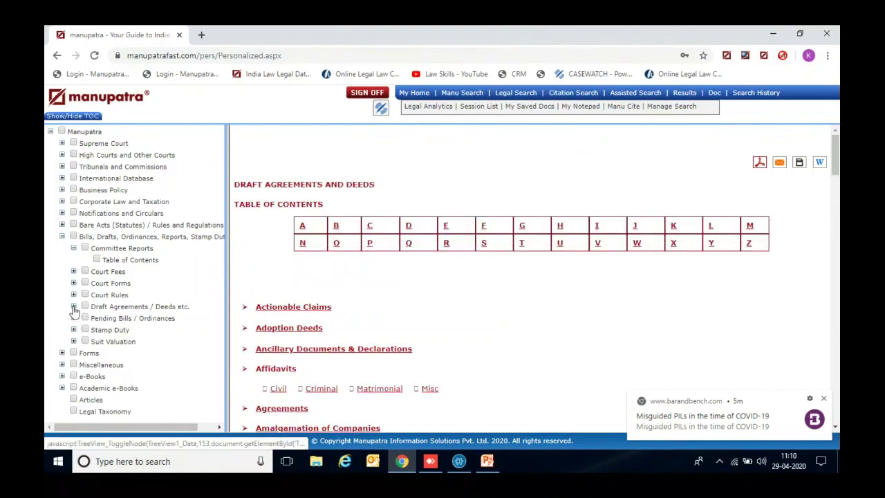
left_click(74, 318)
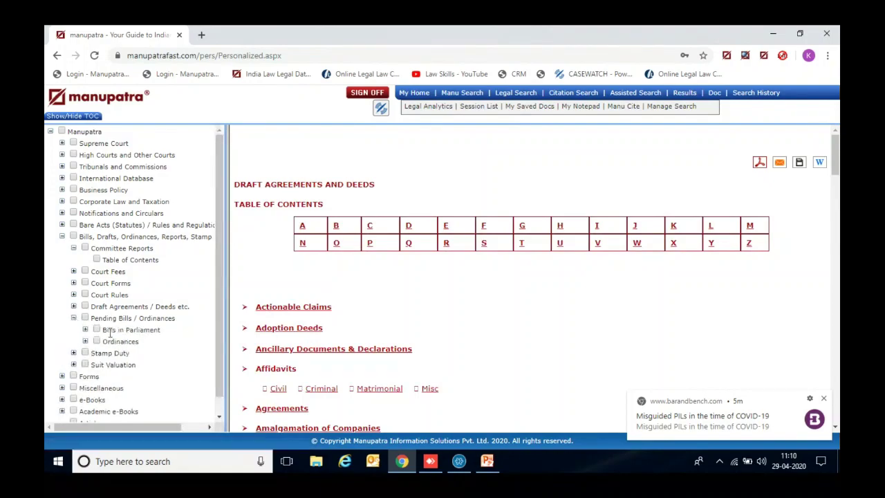
left_click(85, 329)
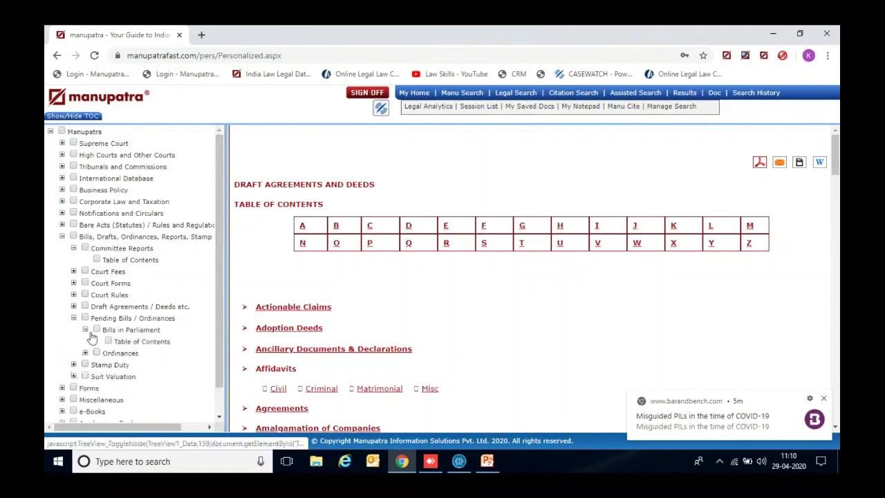
Show the 17th Lok Sabha's 2019 bills introduced or passed, listed chronologically.
left_click(135, 343)
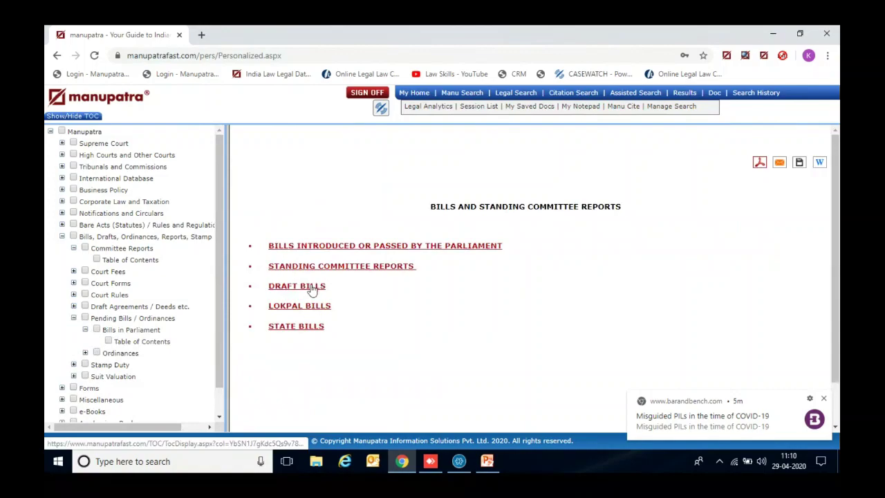
left_click(365, 253)
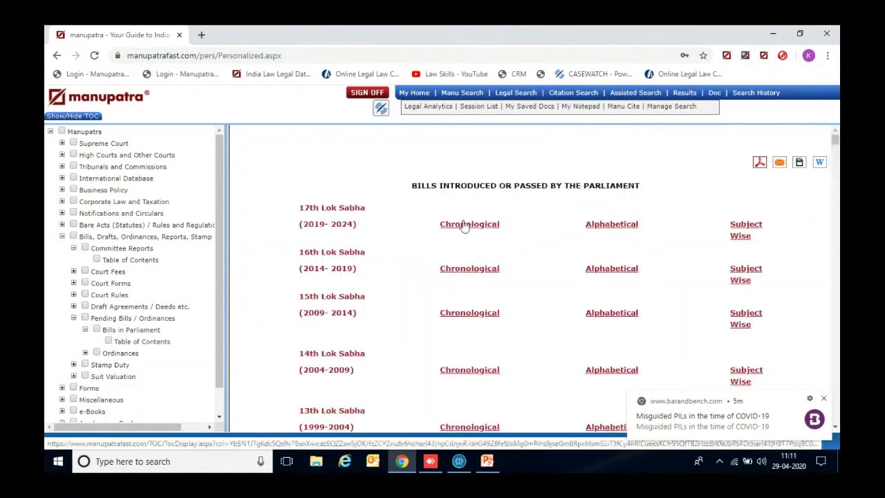
left_click(464, 230)
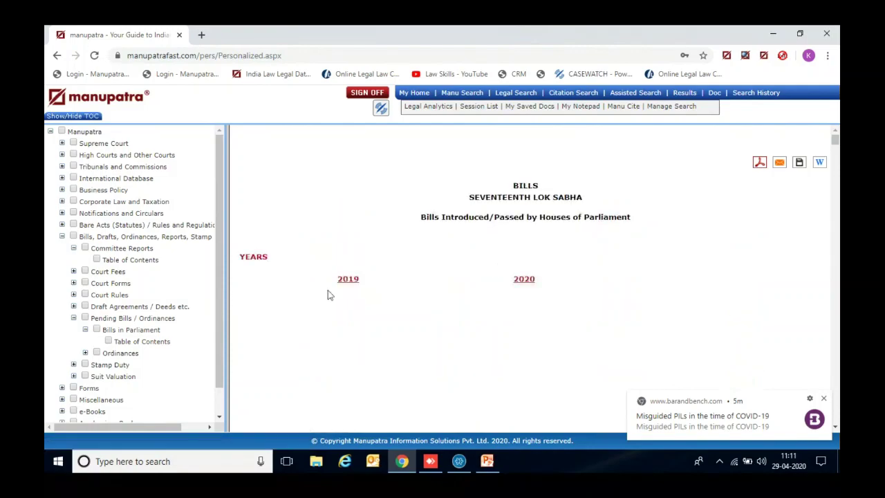
left_click(349, 284)
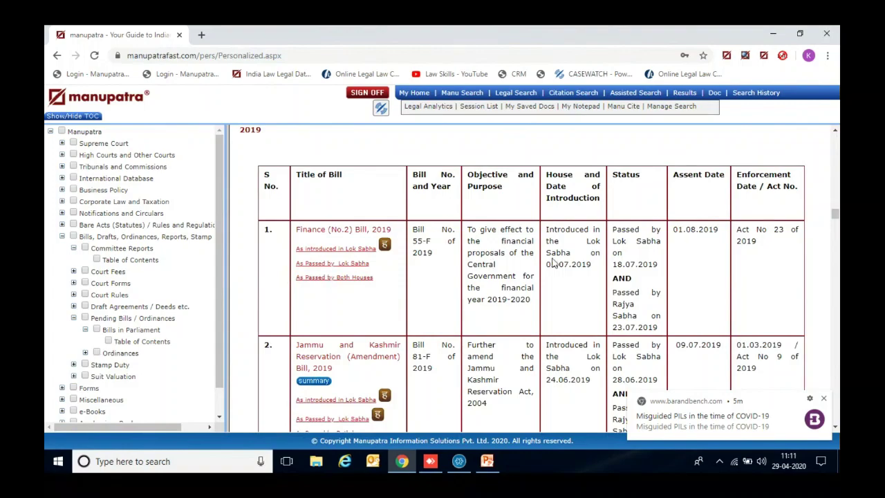
left_click(84, 330)
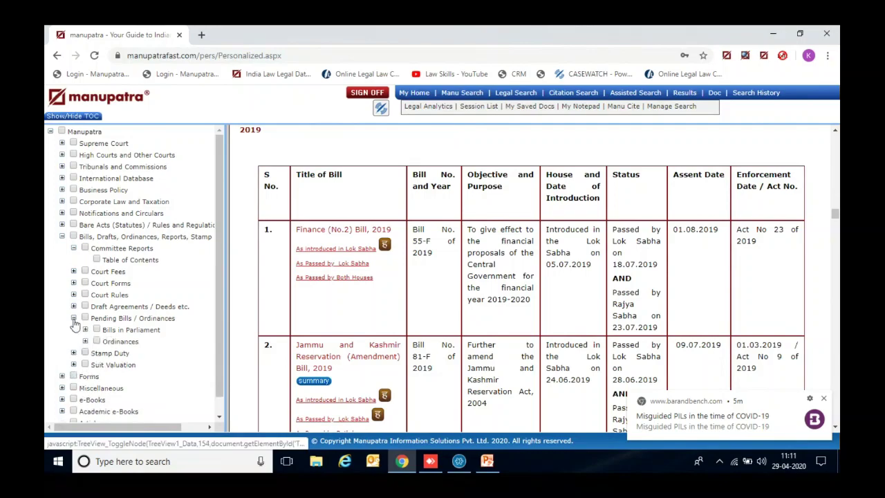
Collapse the Pending Bills, Committee Reports and bills/drafts/reports branches of the contents tree.
left_click(74, 319)
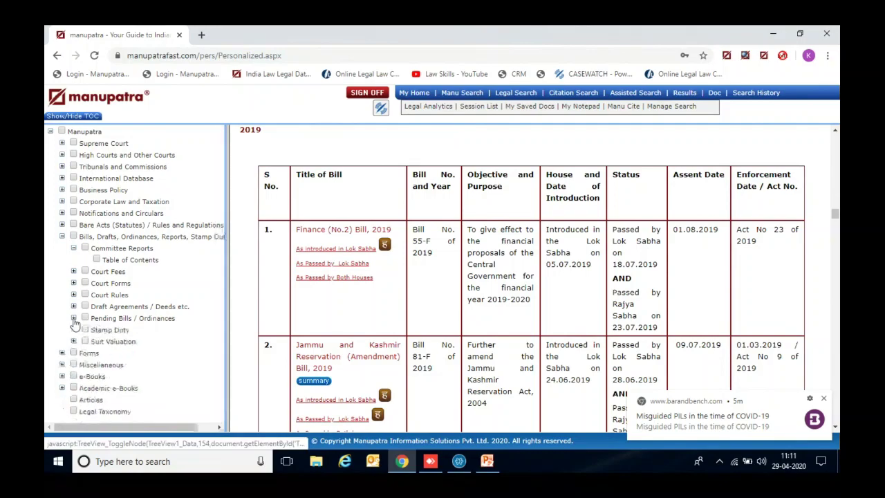
left_click(73, 249)
left_click(61, 237)
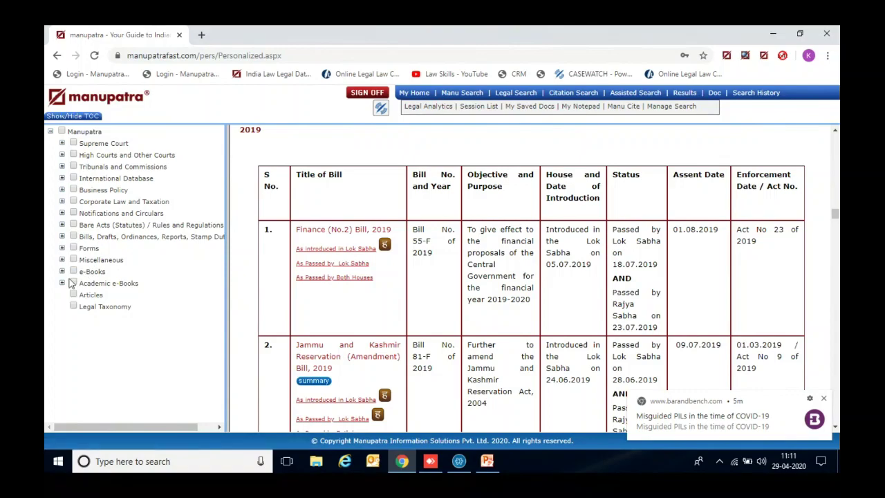
Expand e-Books and Academic e-Books, then open the Corporate Law e-book contents.
left_click(61, 271)
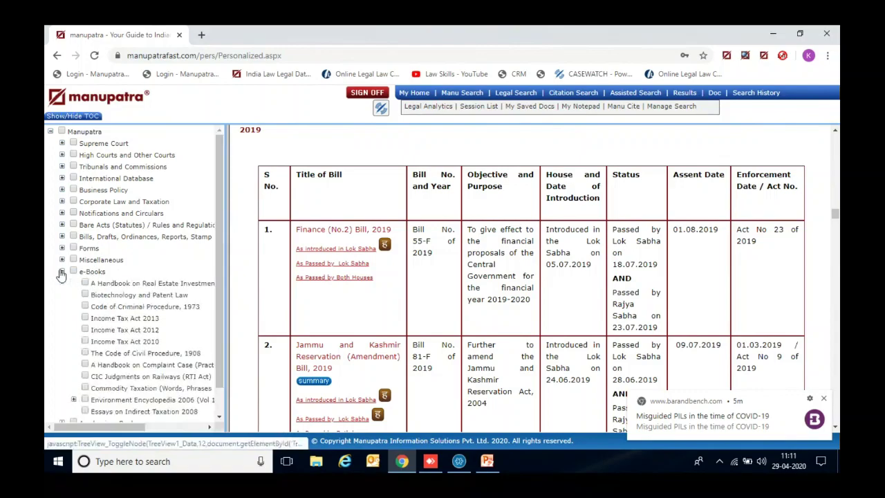
left_click_drag(228, 330, 241, 332)
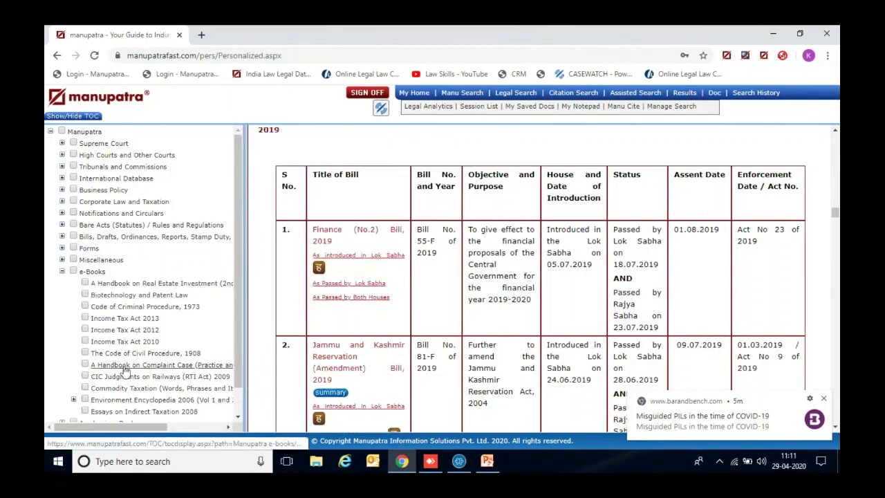
left_click_drag(236, 370, 233, 401)
left_click(61, 393)
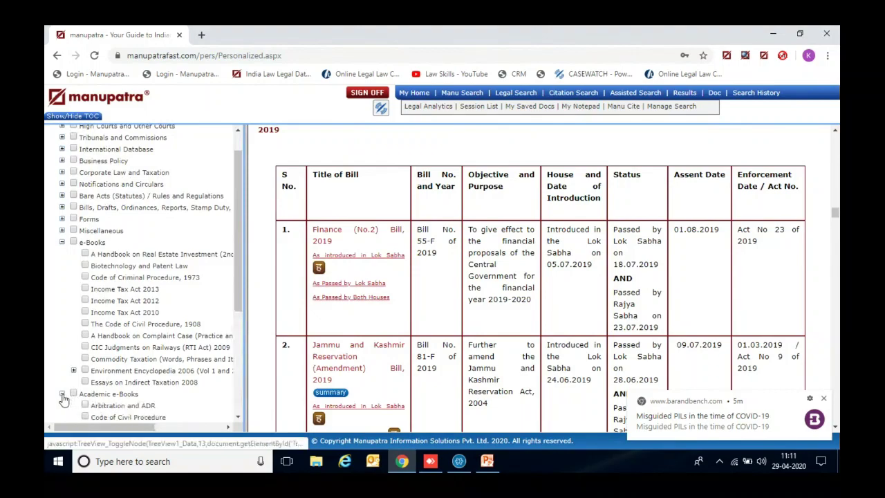
left_click_drag(238, 268, 235, 366)
left_click(114, 283)
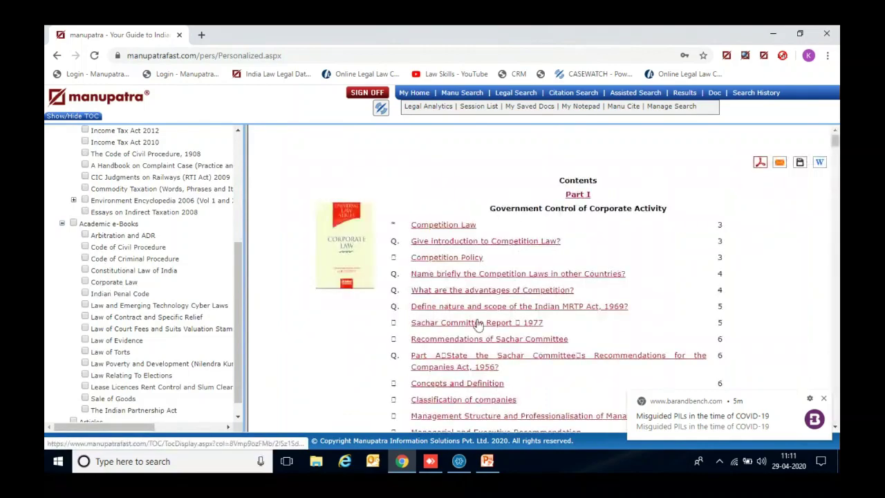
Fold Academic e-Books and e-Books back up and open the Articles collection.
left_click(62, 224)
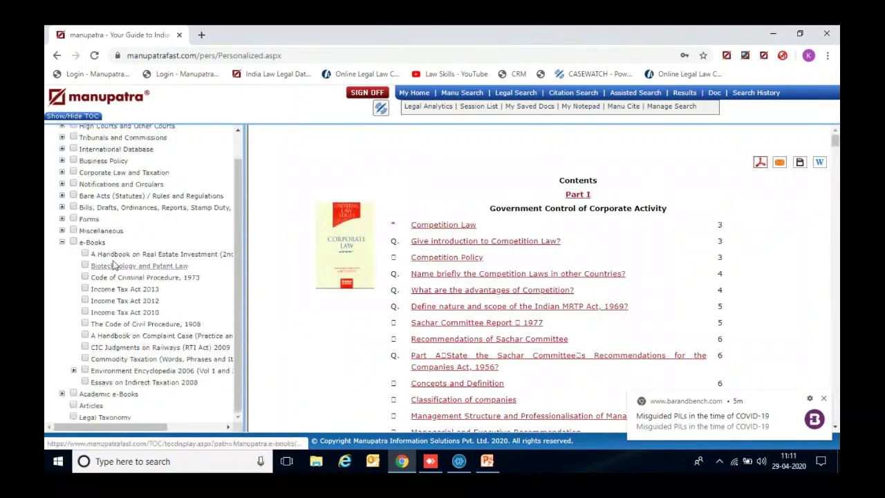
left_click(62, 242)
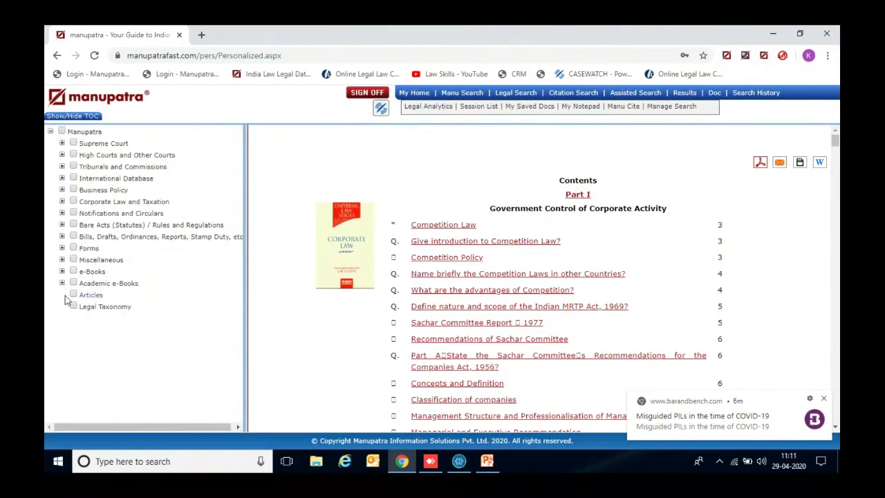
left_click(99, 297)
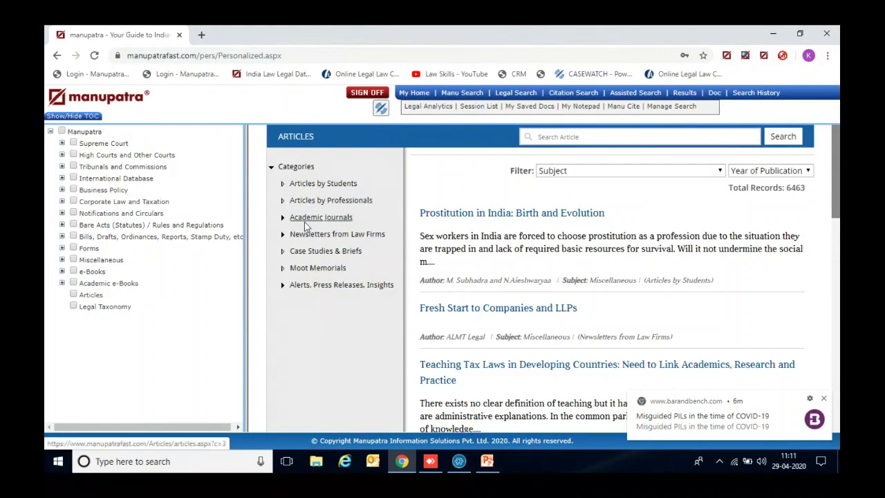
Filter to Moot Memorials, view Stetson's 2018 memorials, then return to My Home.
left_click(328, 274)
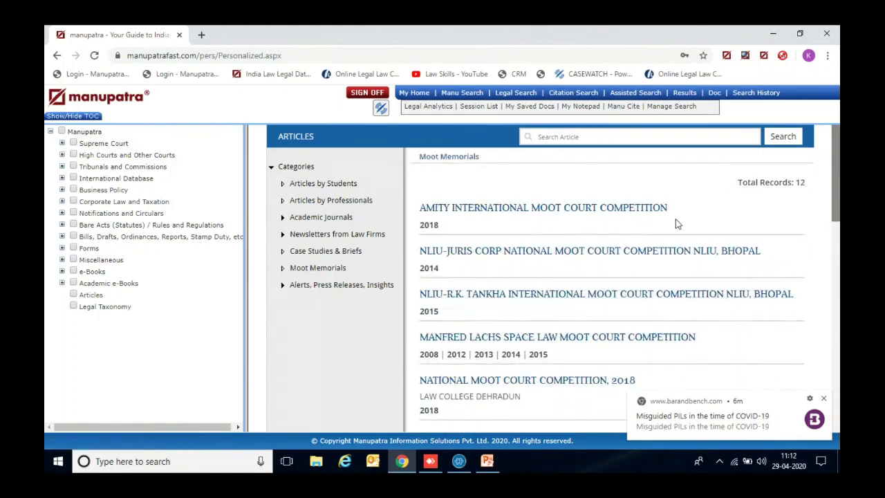
left_click_drag(836, 202, 839, 323)
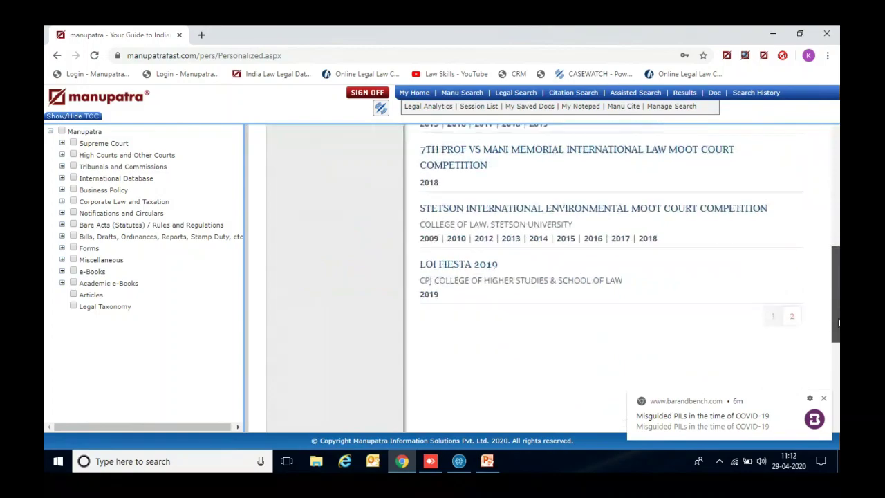
left_click(647, 237)
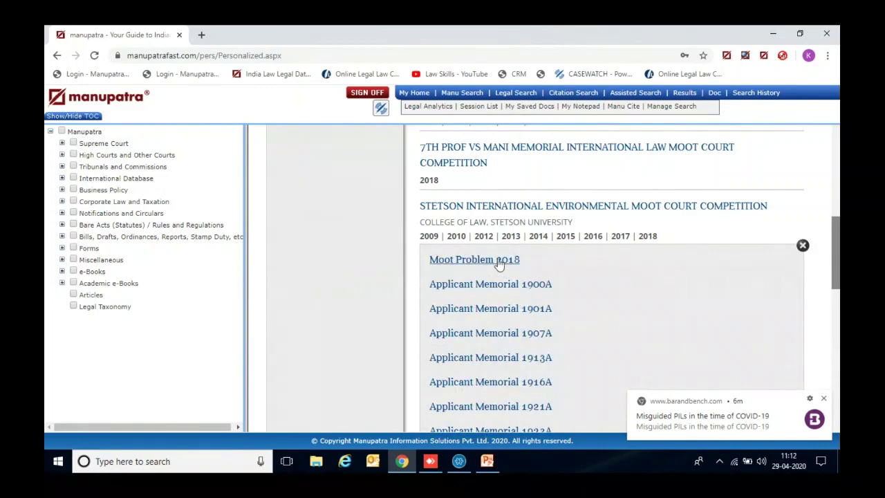
left_click(802, 247)
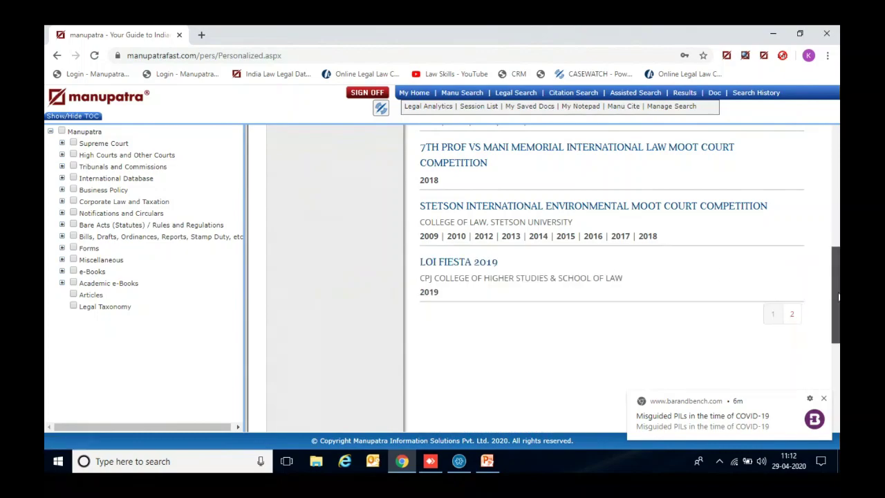
scroll(838, 297, "up", 6)
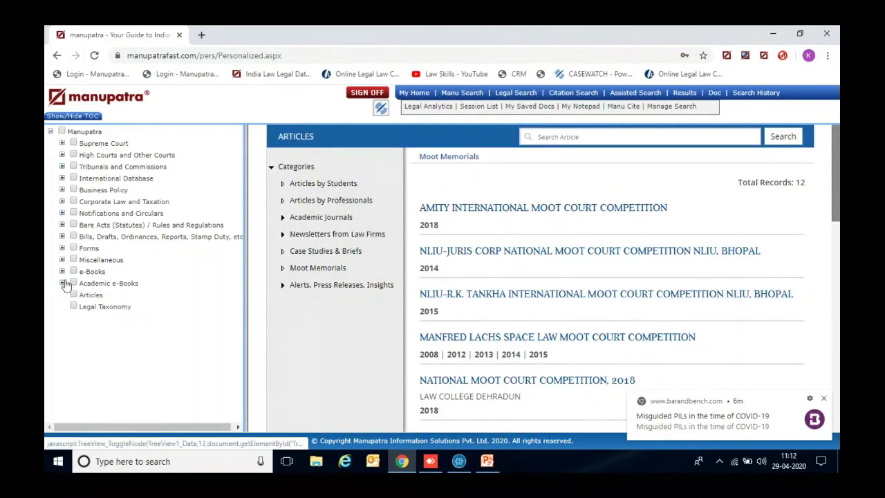
left_click(406, 94)
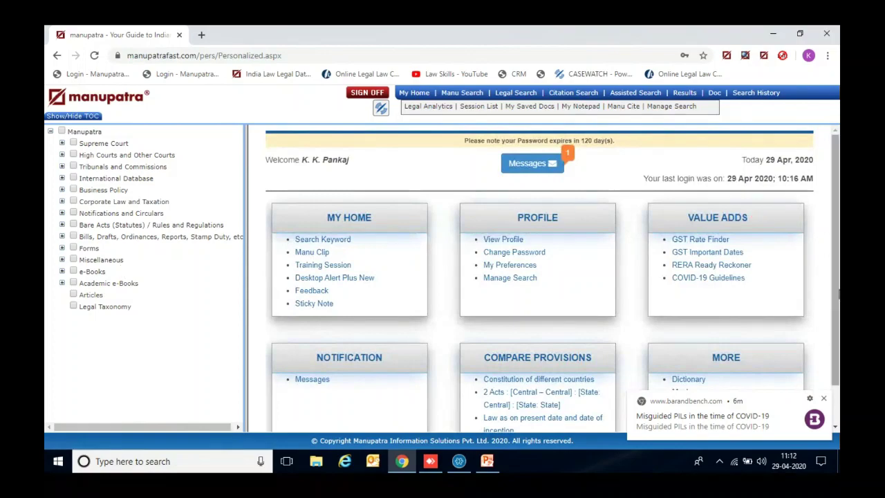
Dismiss the news notification and open 'Constitution of different countries' under Compare Provisions.
left_click(825, 399)
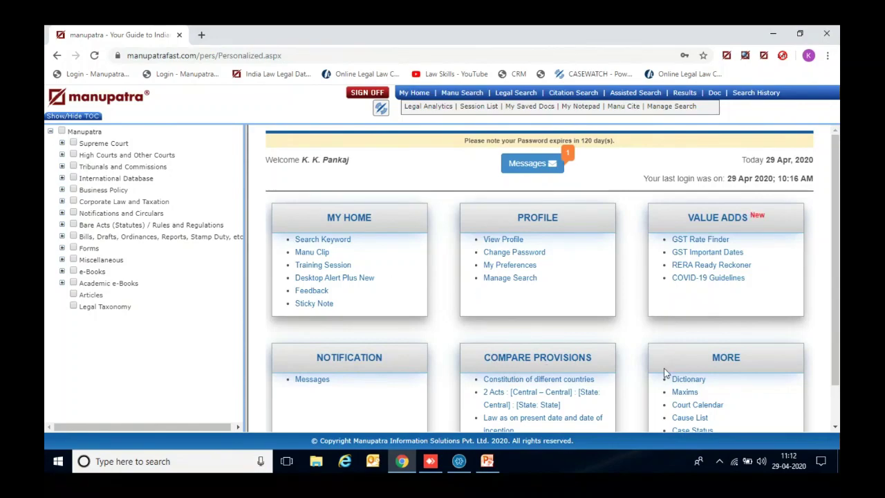
left_click_drag(835, 354, 835, 394)
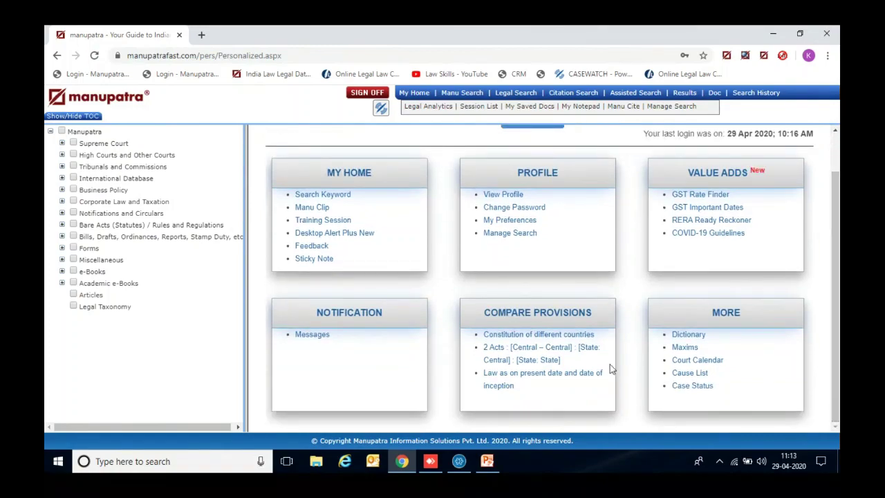
left_click(525, 337)
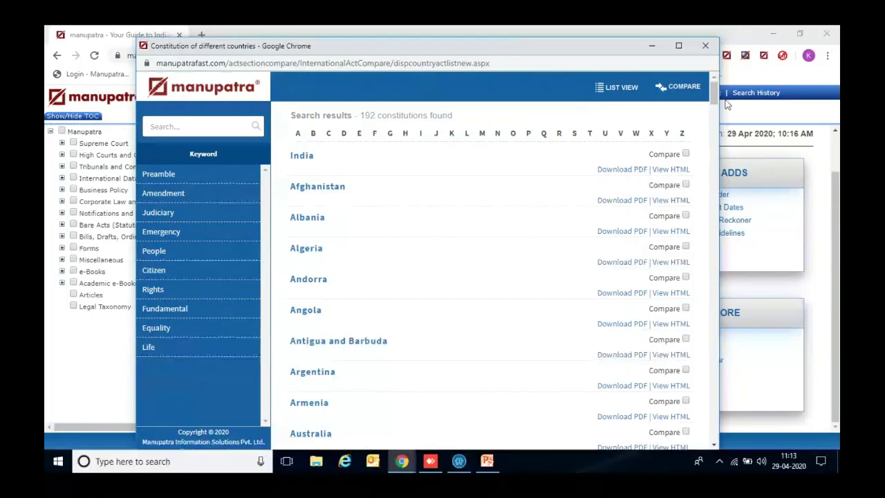
Filter by the keyword People and compare India's and Afghanistan's constitutions side by side.
left_click_drag(716, 101, 716, 100)
left_click(686, 155)
left_click(686, 186)
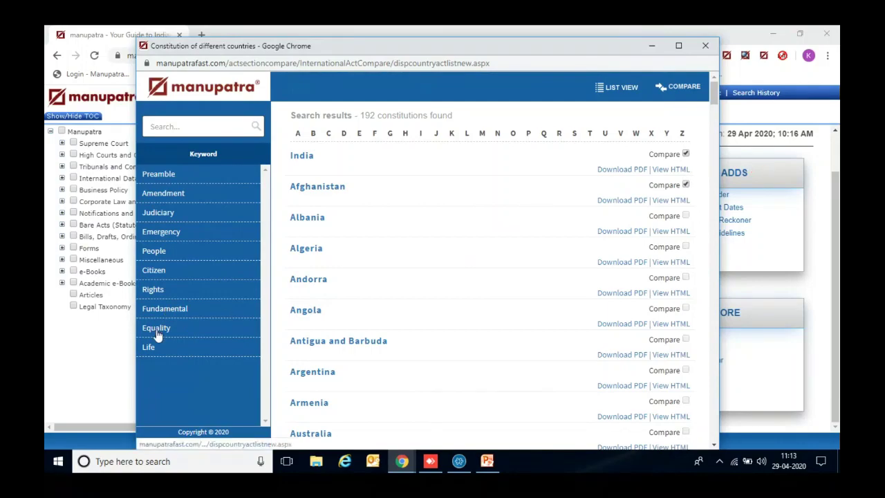
left_click(159, 258)
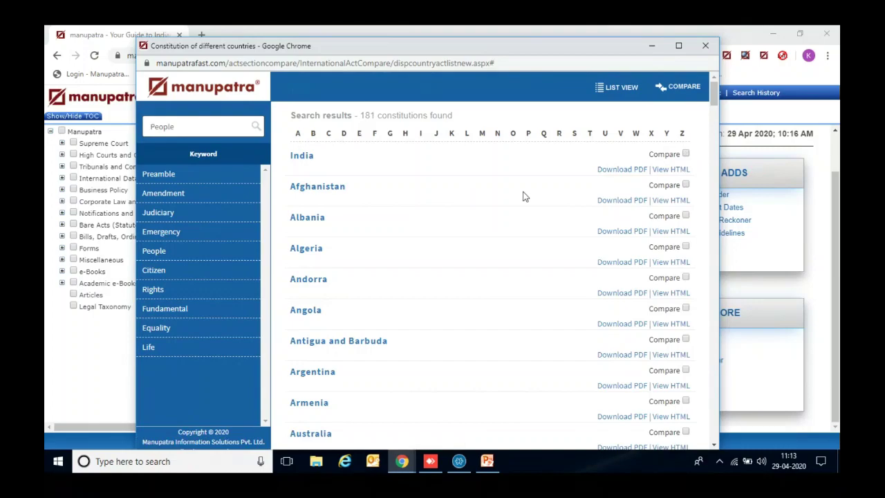
left_click(687, 153)
left_click(686, 185)
left_click(694, 95)
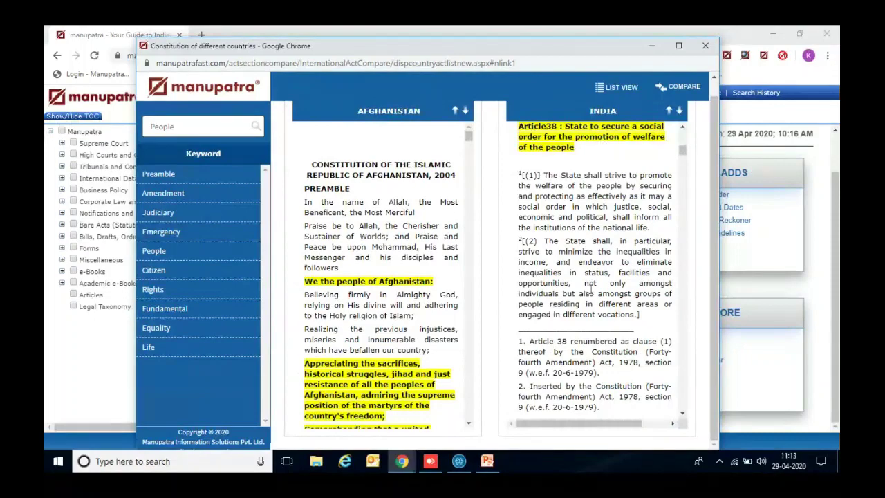
Step through the next two People matches in India's text, then close the comparison window.
left_click(679, 112)
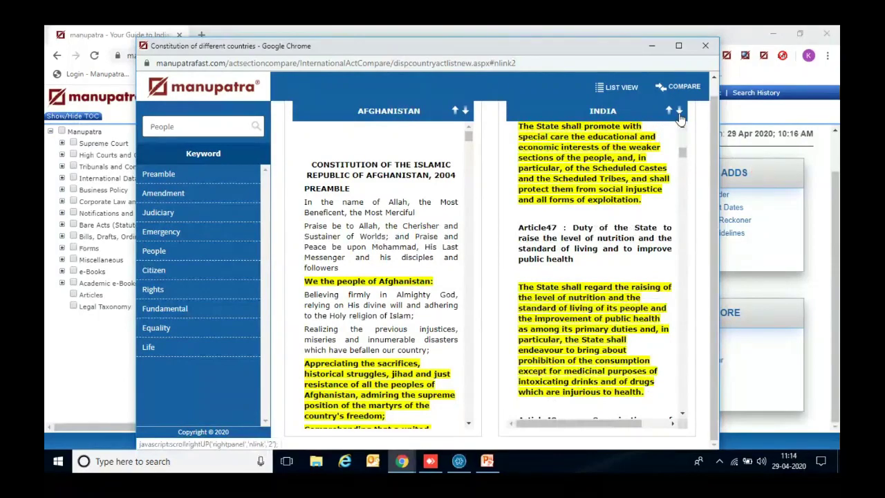
left_click(679, 112)
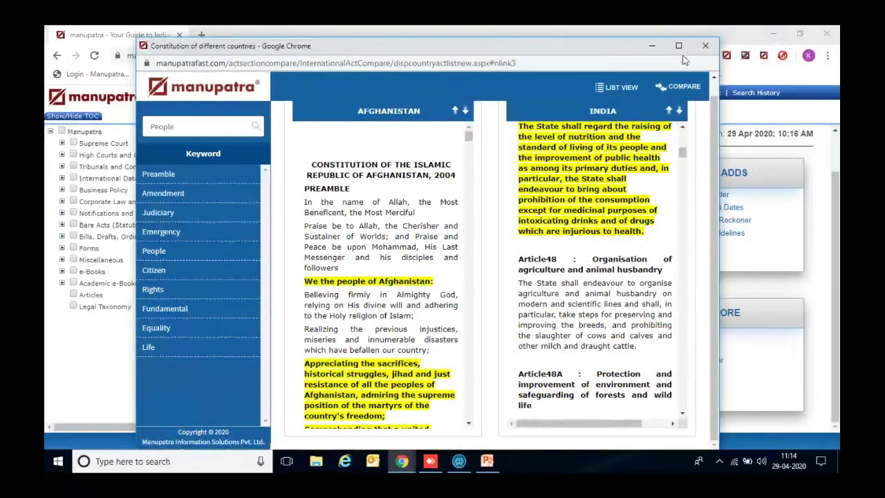
left_click(705, 46)
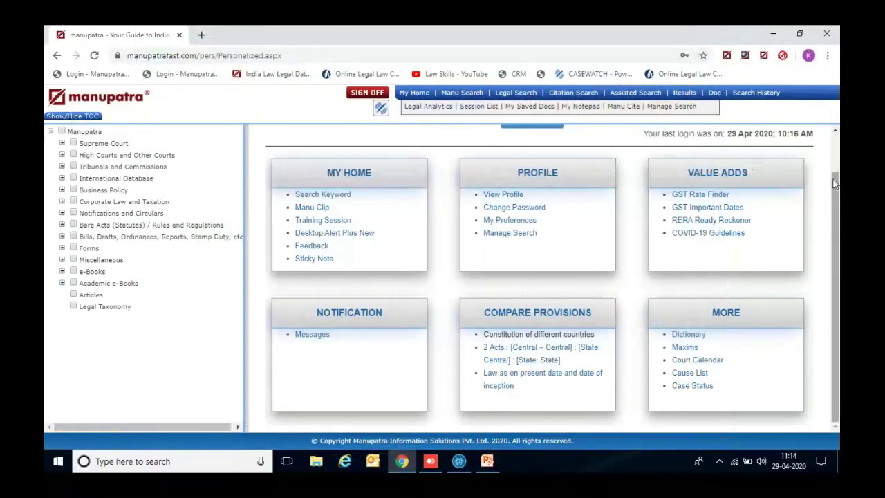
left_click_drag(835, 184, 837, 139)
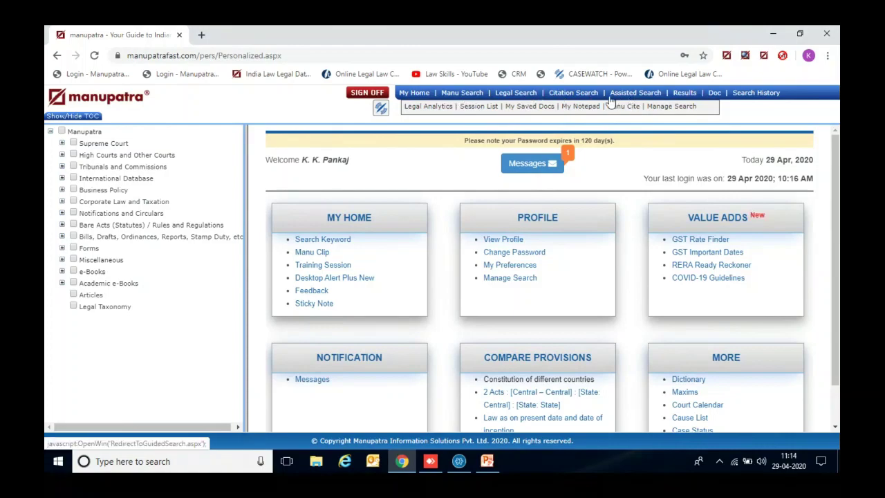
Go to the Manu Search page from the top navigation bar.
left_click(470, 96)
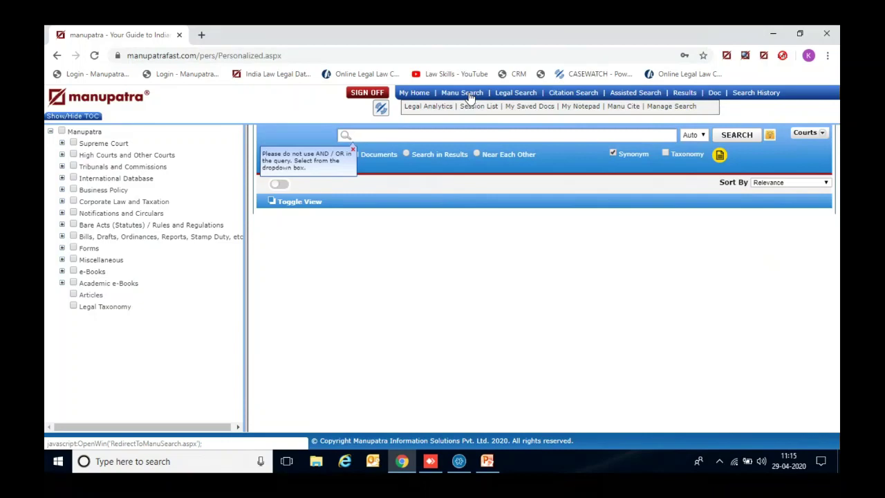
Search for 'seniority promotion', correcting the typo 'promtion' with the spelling suggestion.
type("seni")
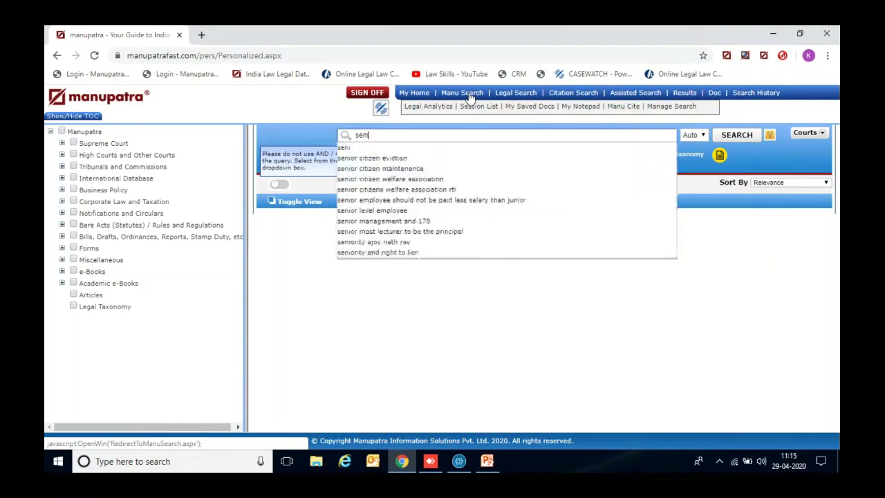
type("ority ")
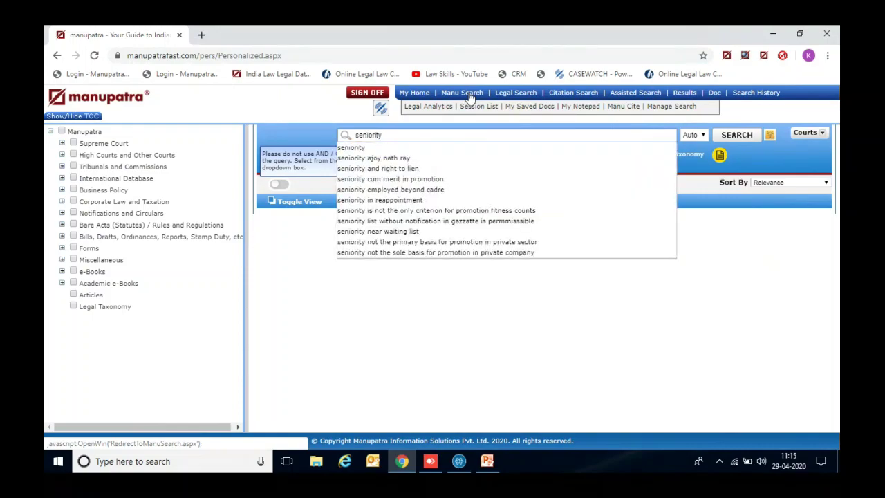
type("pr")
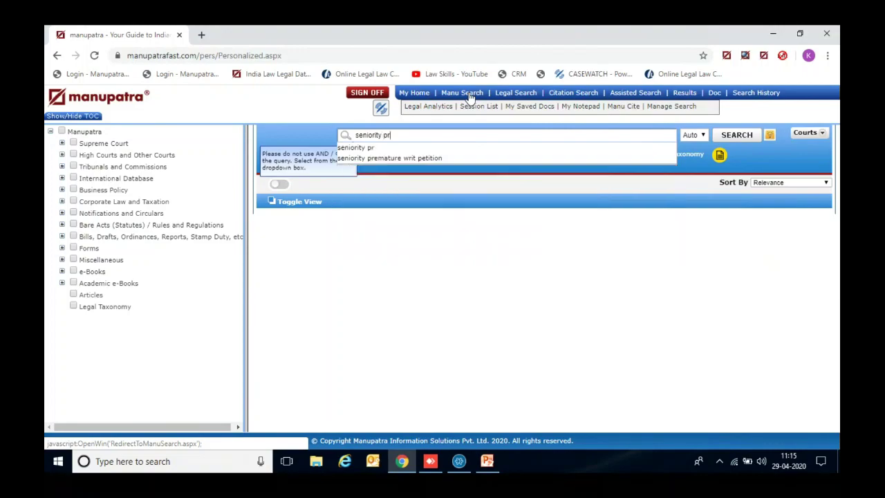
type("omtion")
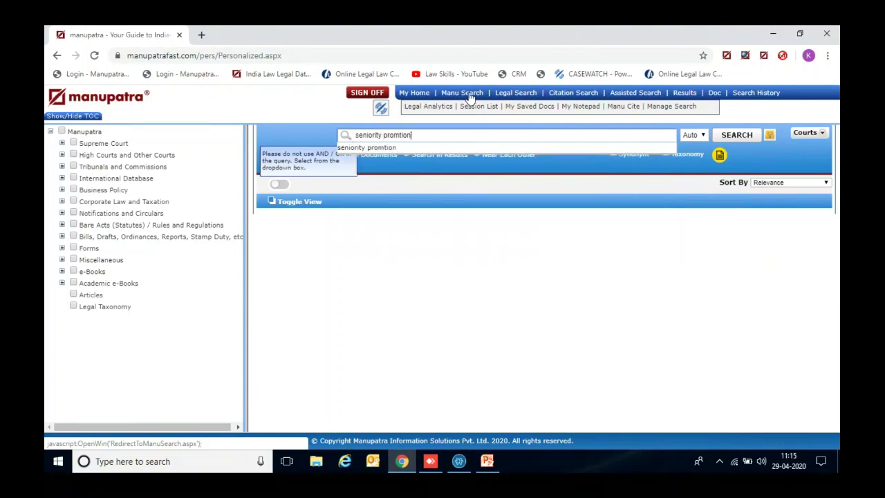
right_click(405, 136)
left_click(425, 145)
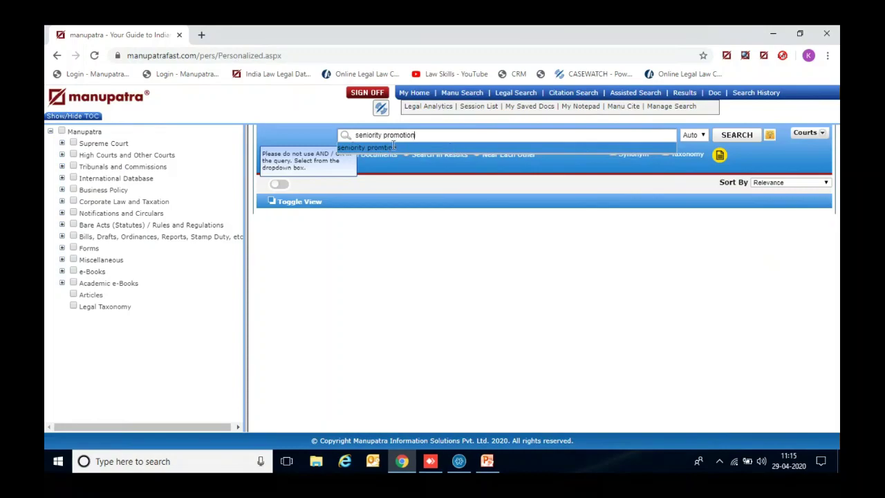
left_click(747, 139)
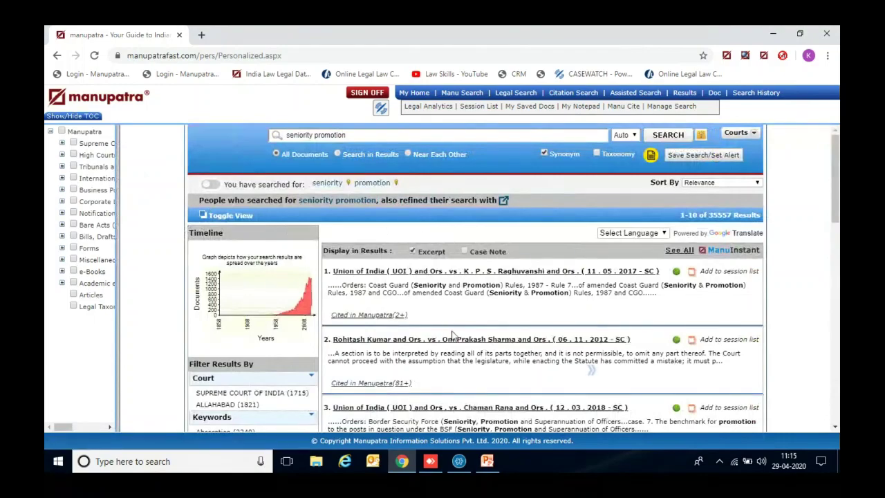
Look over the 35557 results and expand the Court filter to list every court.
scroll(834, 232, "down", 2)
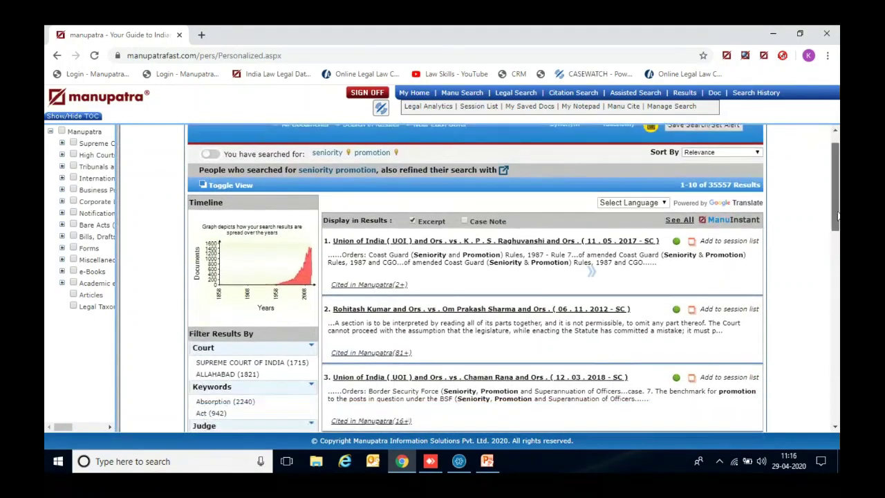
scroll(837, 221, "up", 3)
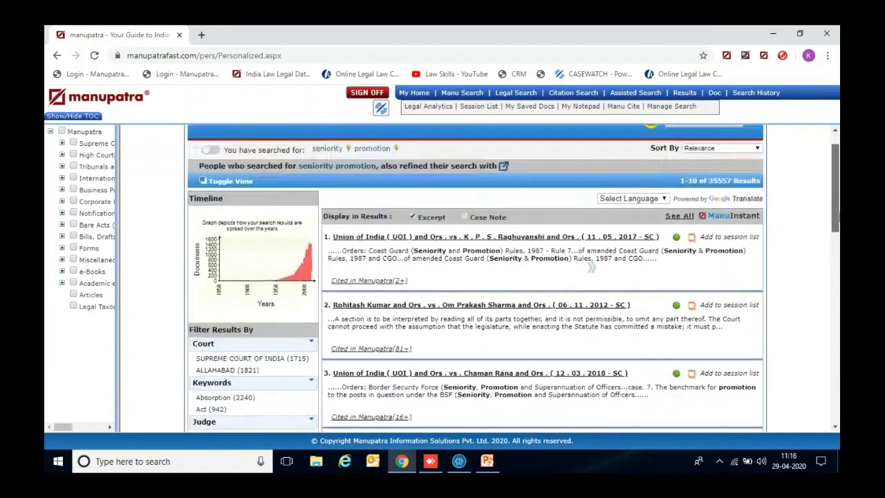
left_click_drag(837, 204, 591, 299)
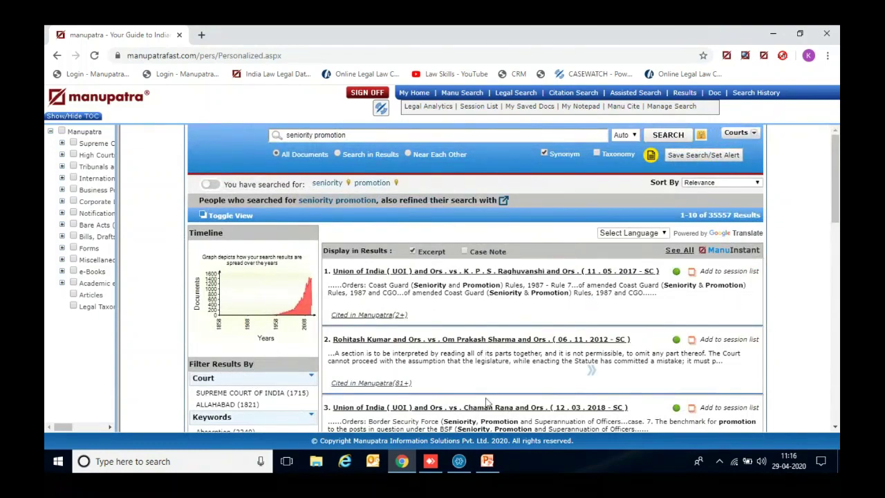
left_click_drag(837, 187, 837, 226)
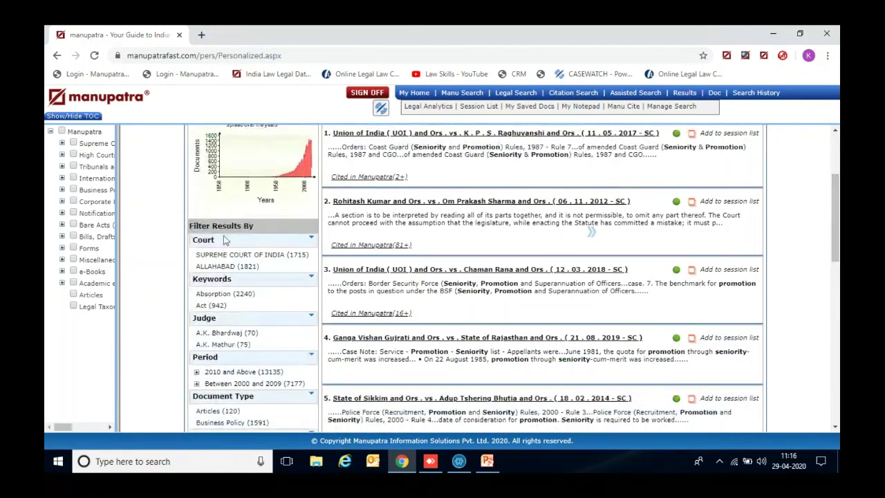
left_click(311, 241)
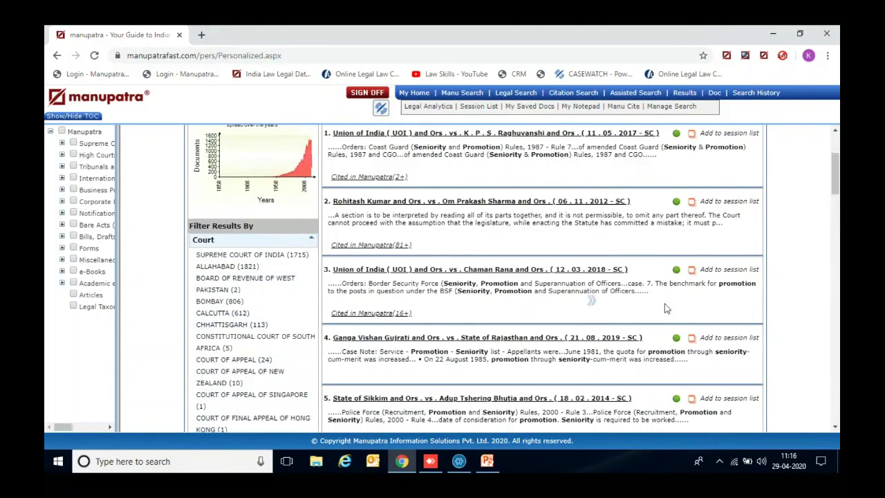
Collapse the Court filter, peek at the expanded Keywords list, and return to the results' top.
left_click_drag(835, 184, 831, 279)
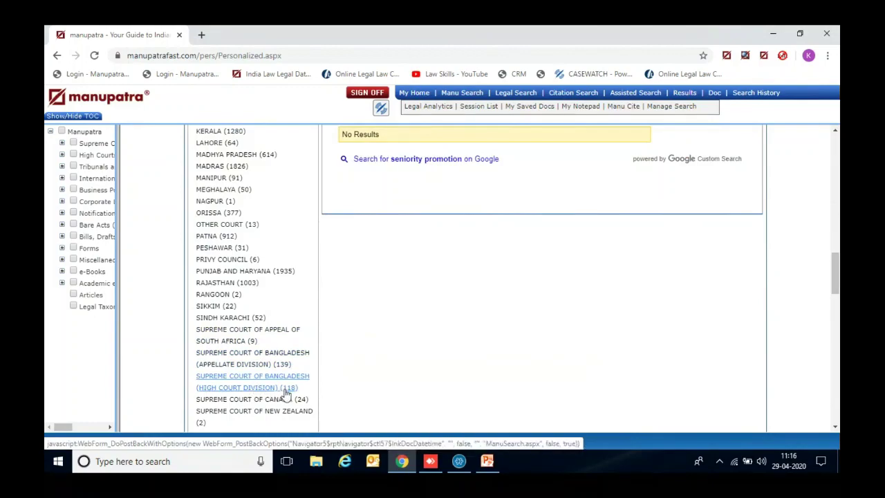
left_click_drag(838, 291, 828, 180)
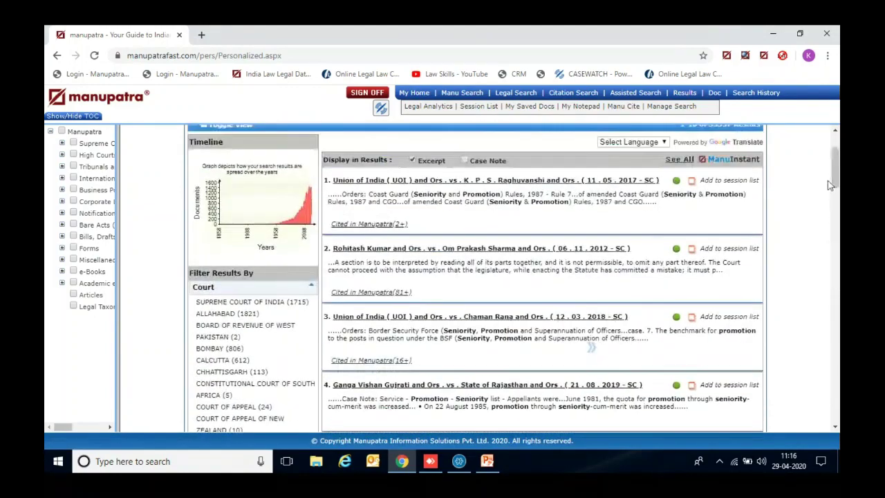
left_click(312, 287)
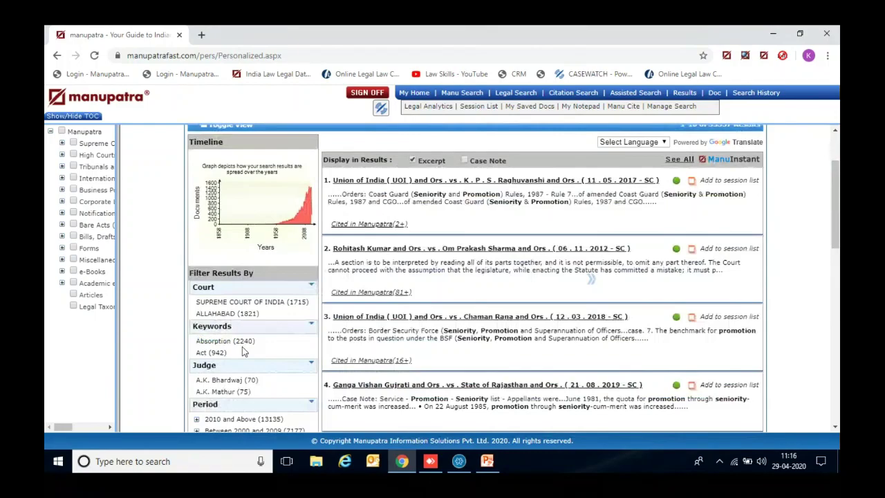
left_click(312, 327)
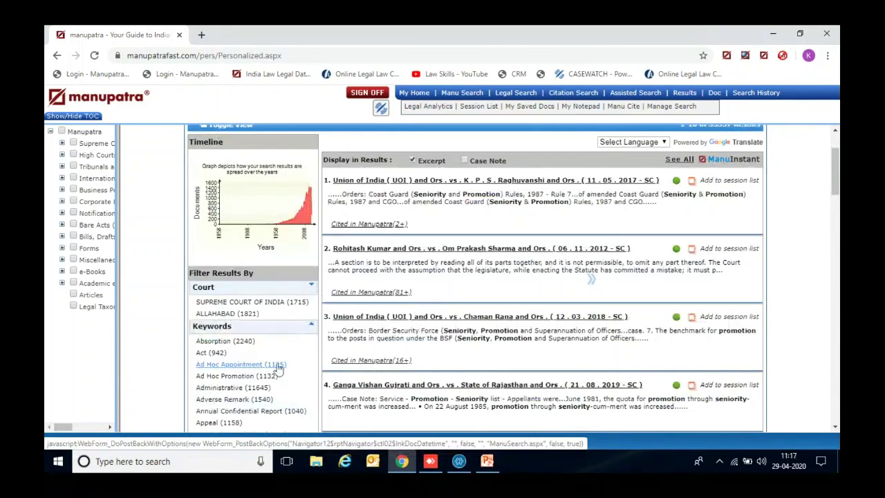
left_click(312, 327)
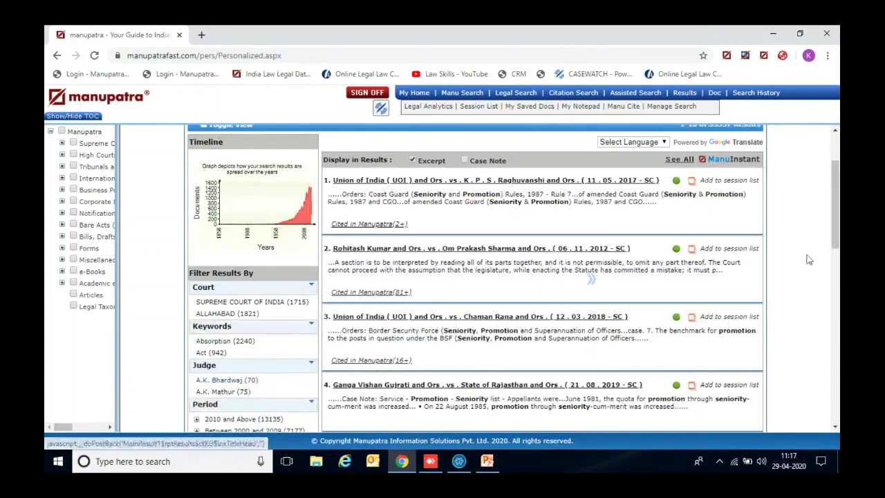
left_click_drag(835, 235, 827, 339)
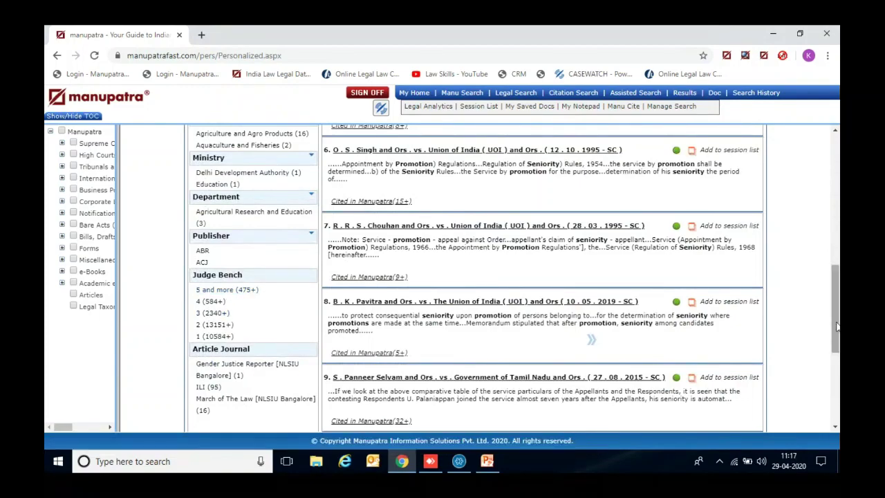
left_click_drag(836, 329, 838, 217)
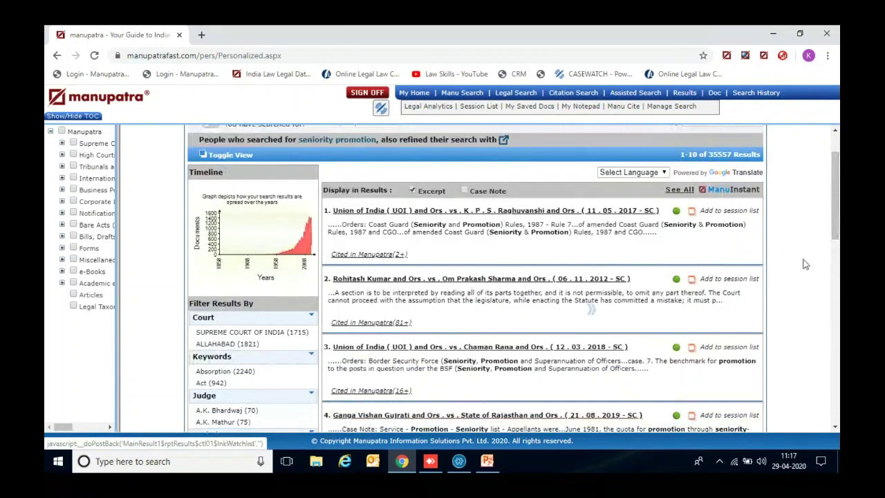
Open Rohitash Kumar v. Om Prakash Sharma and check MANU/SC/0936/2012's equivalent citations, then go back.
left_click(484, 279)
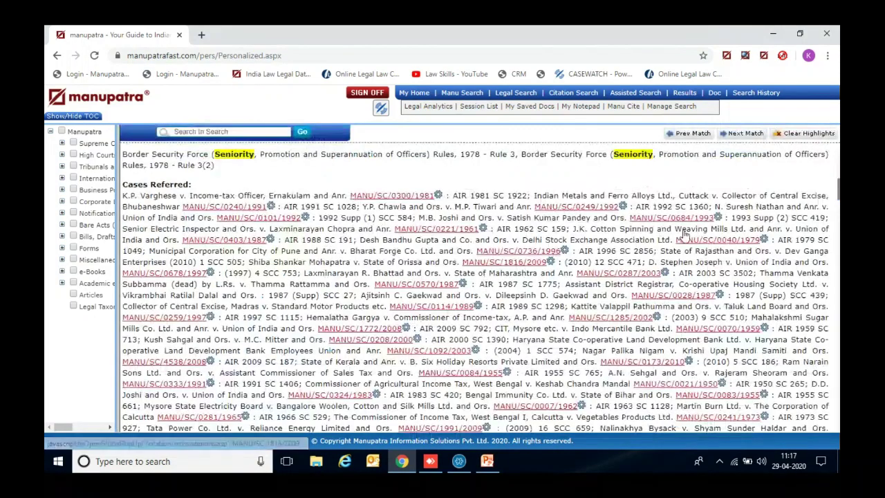
left_click_drag(837, 181, 837, 151)
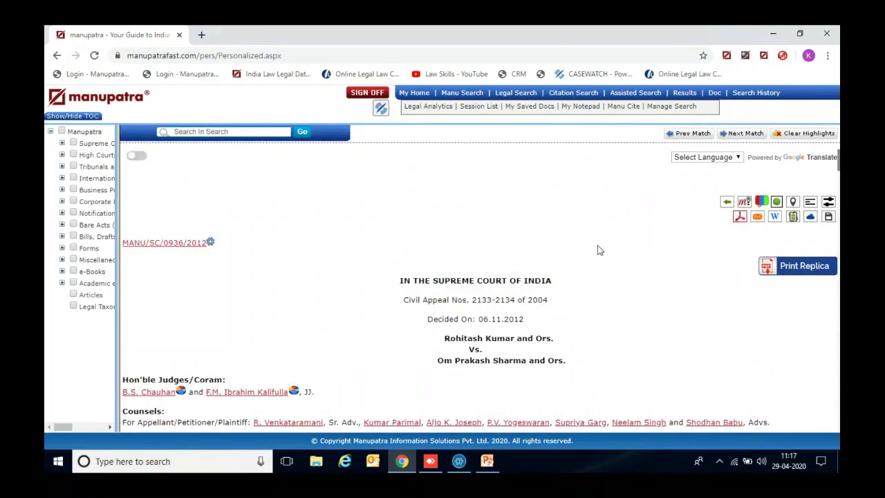
left_click(148, 248)
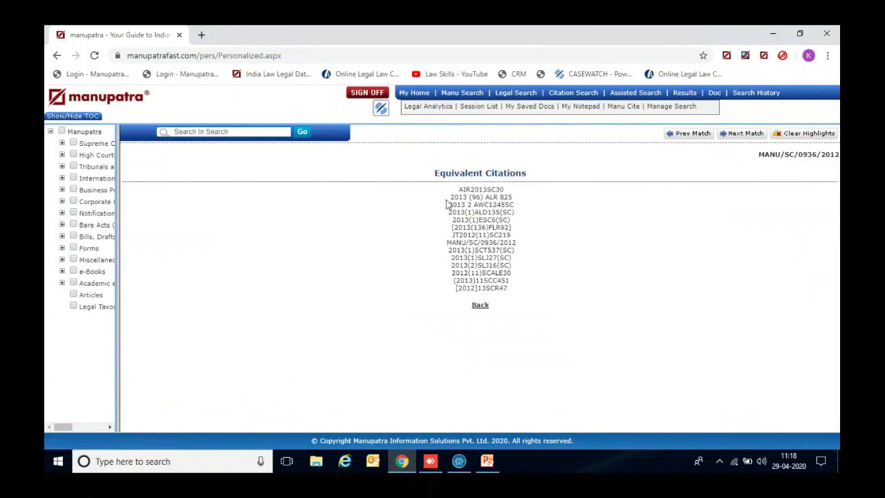
left_click(481, 307)
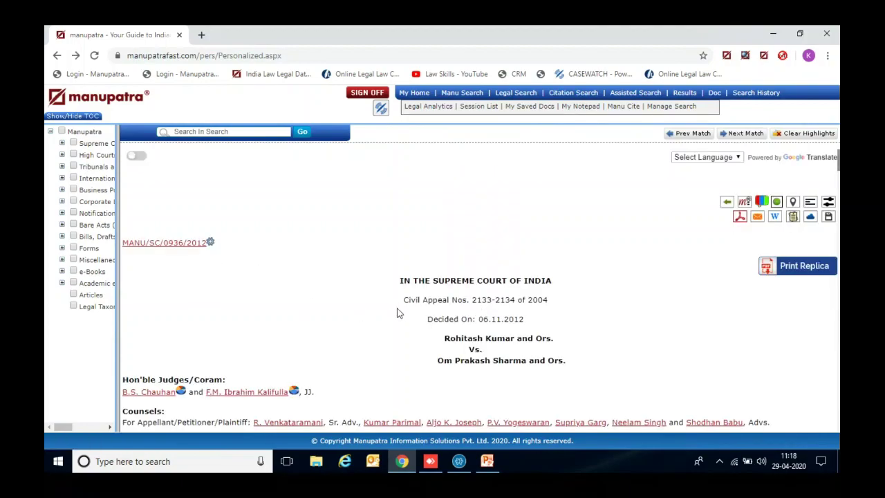
scroll(397, 313, "down", 3)
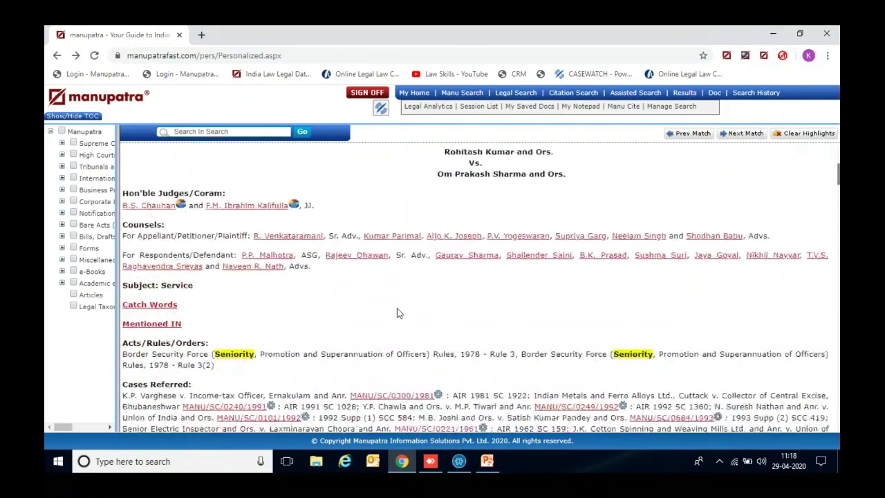
Scroll past headnotes, Cases Referred, Citing Reference and Case Note to paragraph 2's facts.
scroll(398, 313, "down", 2)
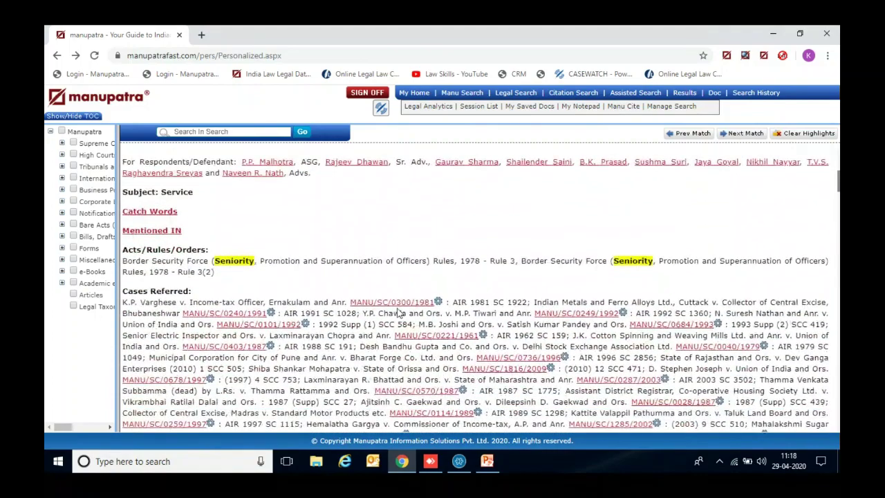
scroll(397, 313, "up", 1)
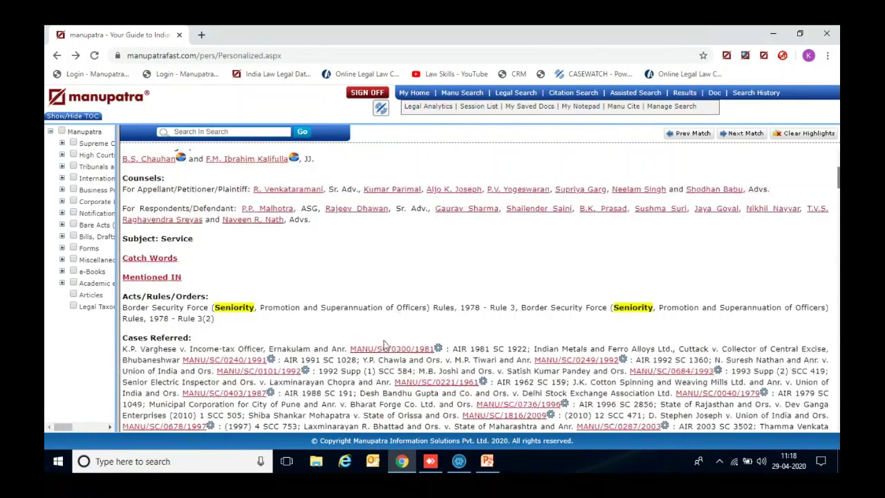
scroll(386, 343, "down", 1)
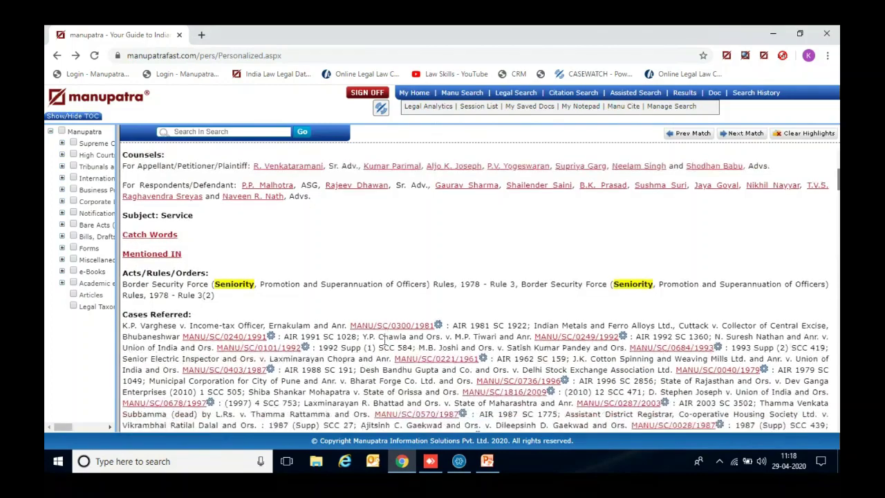
scroll(385, 340, "down", 4)
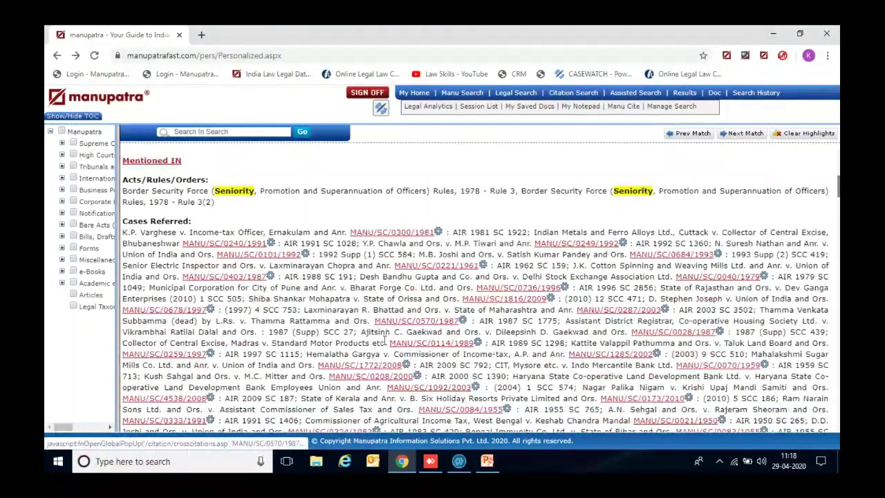
scroll(385, 339, "down", 4)
scroll(385, 341, "down", 11)
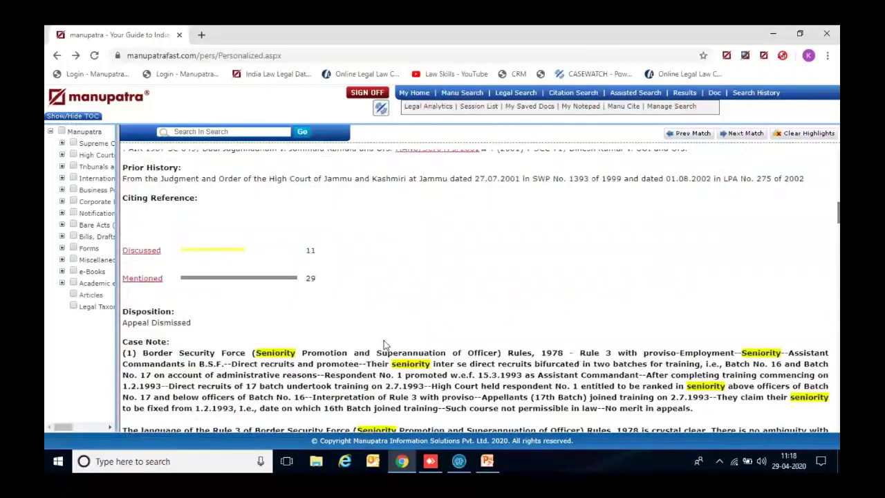
scroll(385, 344, "down", 7)
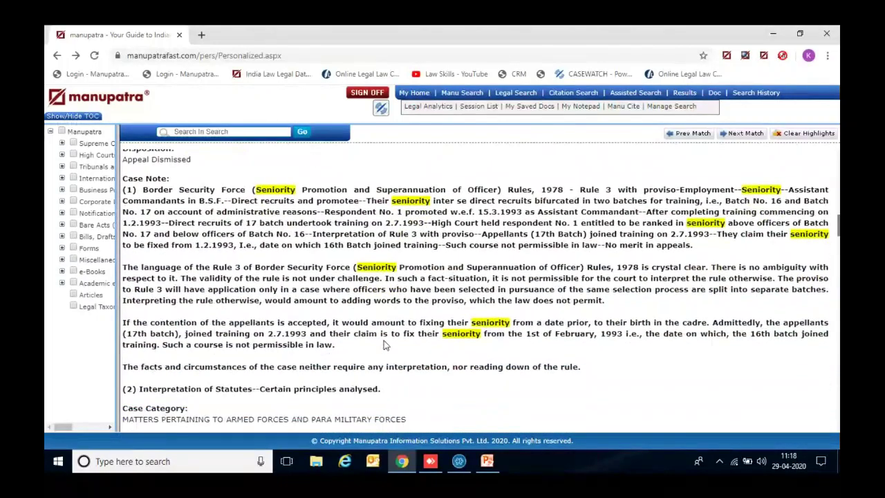
scroll(385, 344, "down", 5)
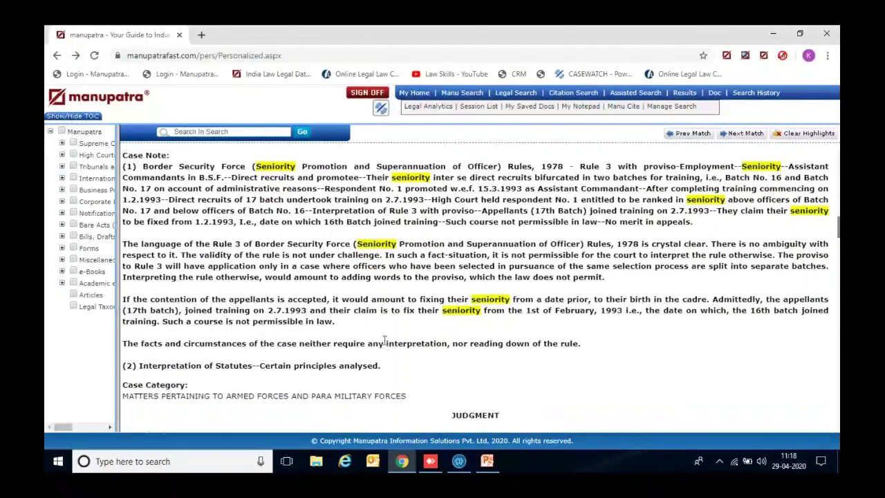
scroll(384, 340, "down", 9)
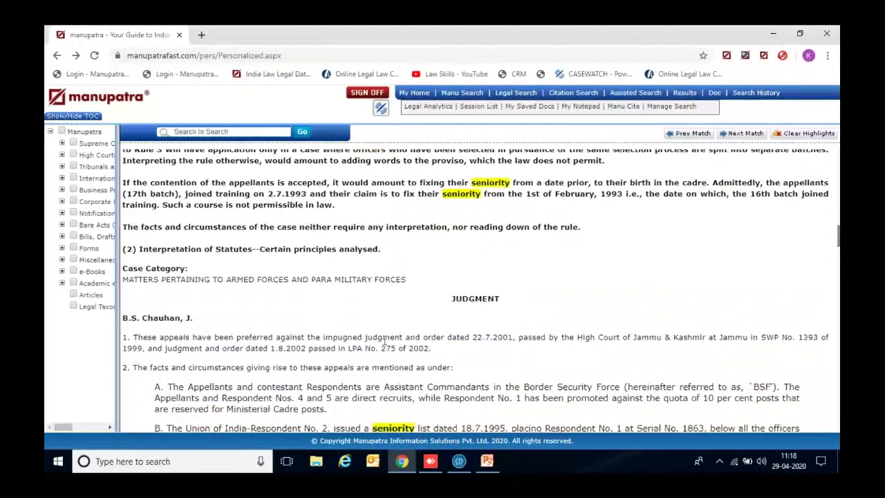
scroll(384, 341, "down", 1)
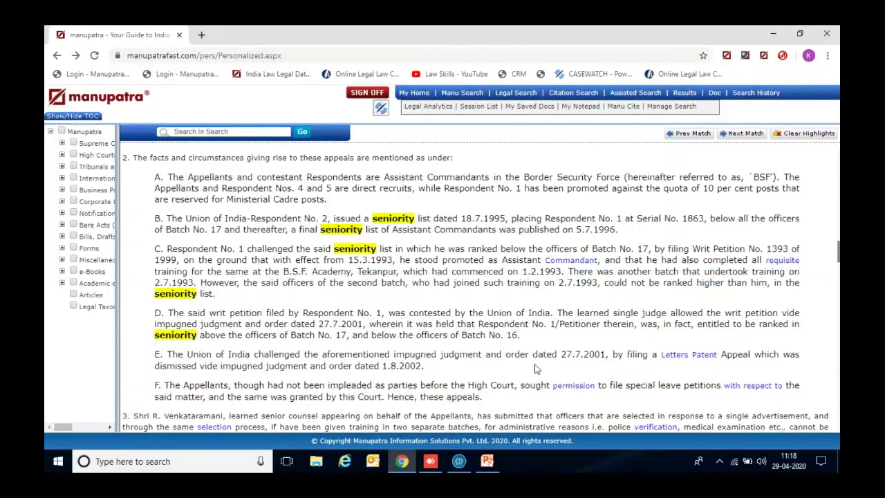
mouse_move(571, 261)
left_click_drag(560, 323, 603, 325)
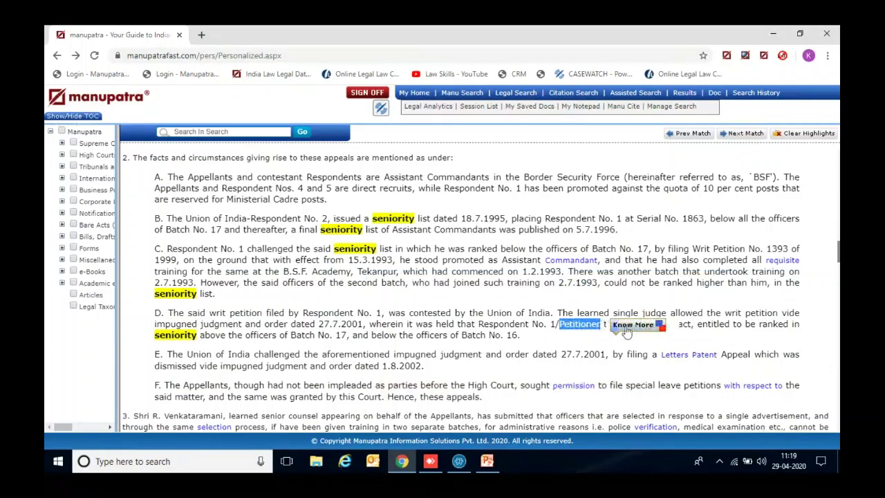
left_click(627, 325)
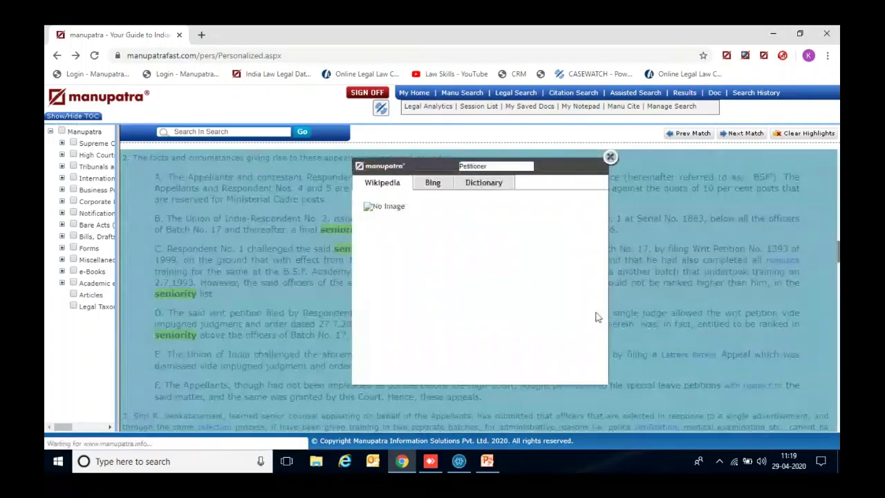
left_click(484, 185)
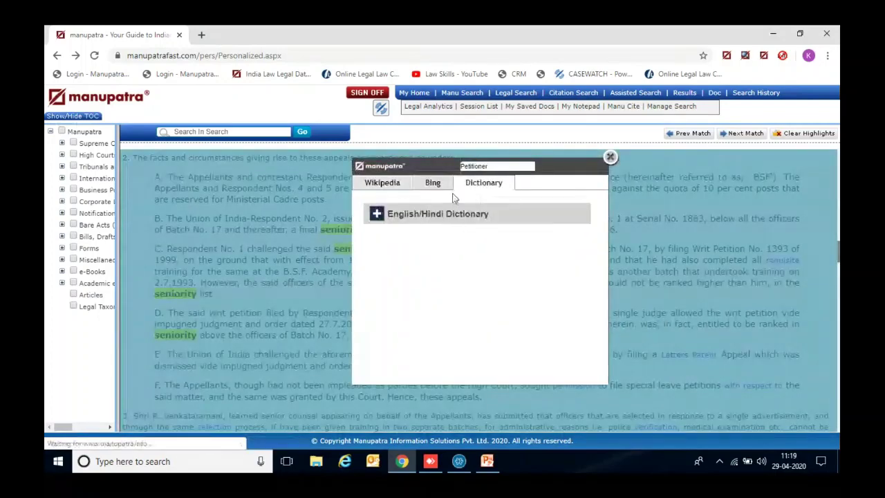
left_click(386, 217)
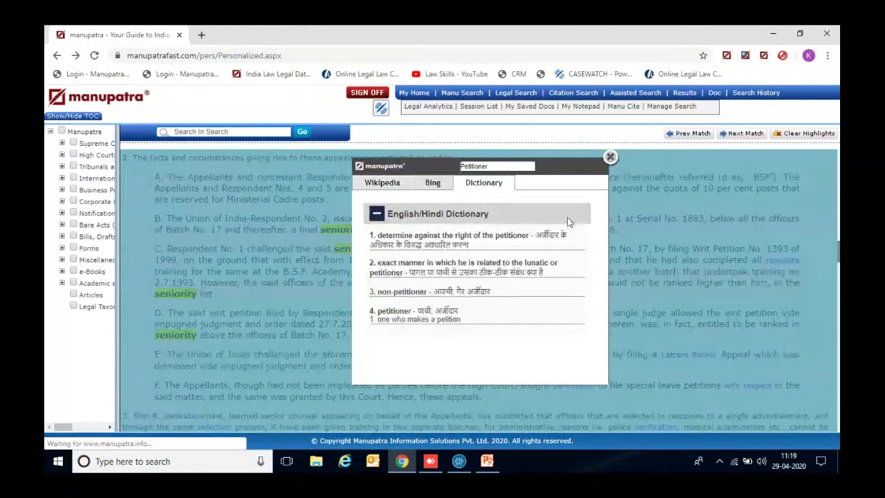
left_click(610, 157)
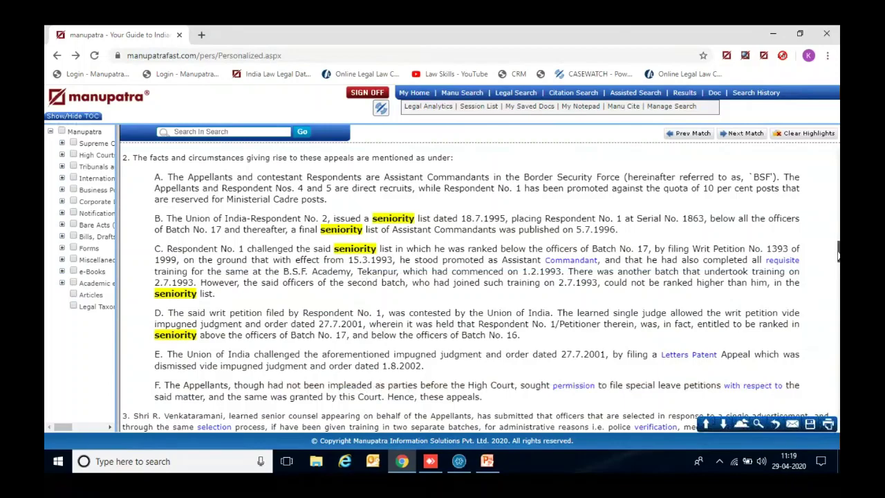
scroll(476, 291, "down", 4)
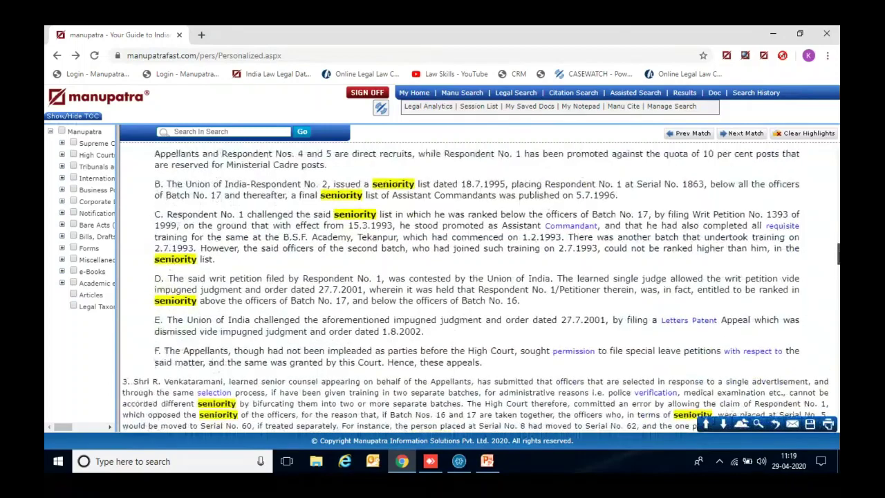
scroll(480, 296, "down", 8)
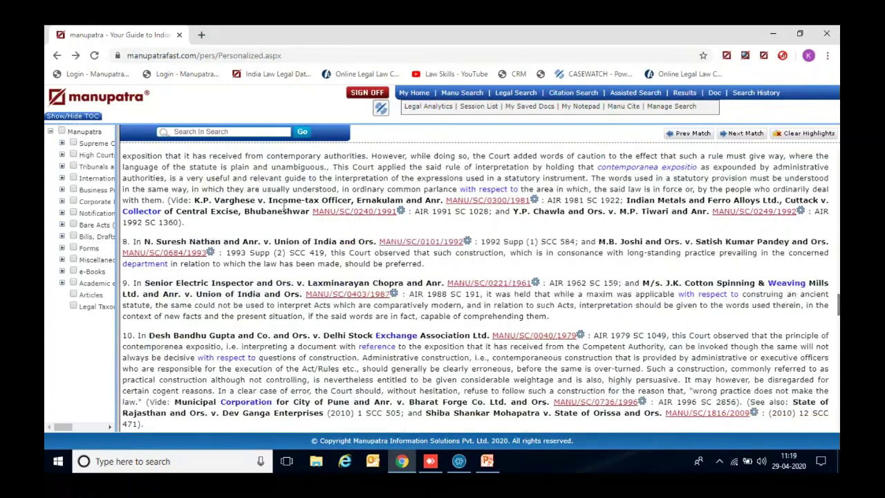
left_click(346, 217)
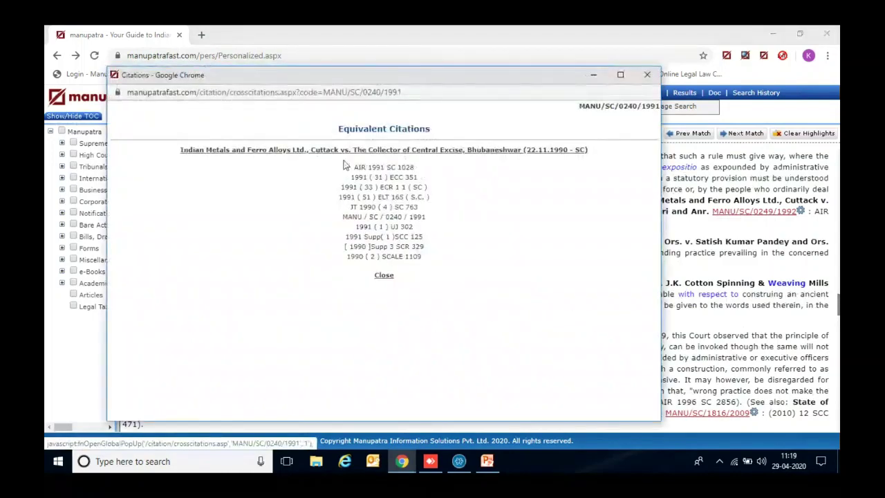
left_click(360, 154)
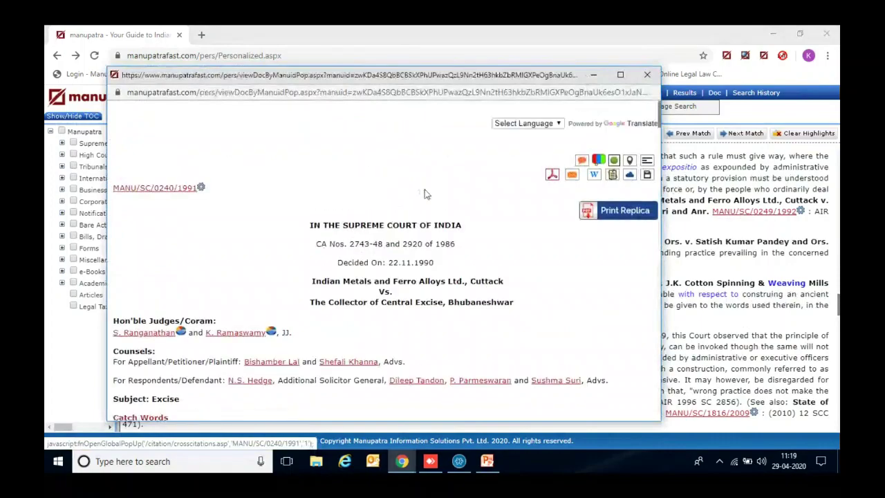
left_click(647, 74)
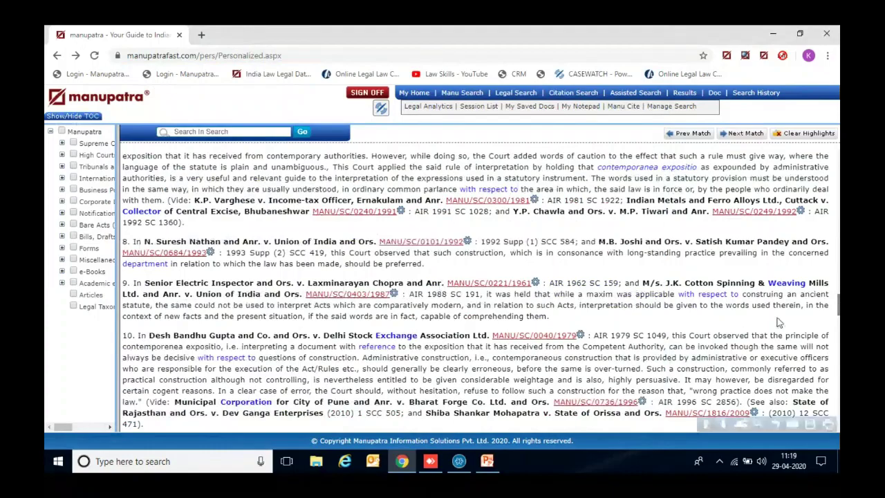
left_click_drag(838, 304, 823, 248)
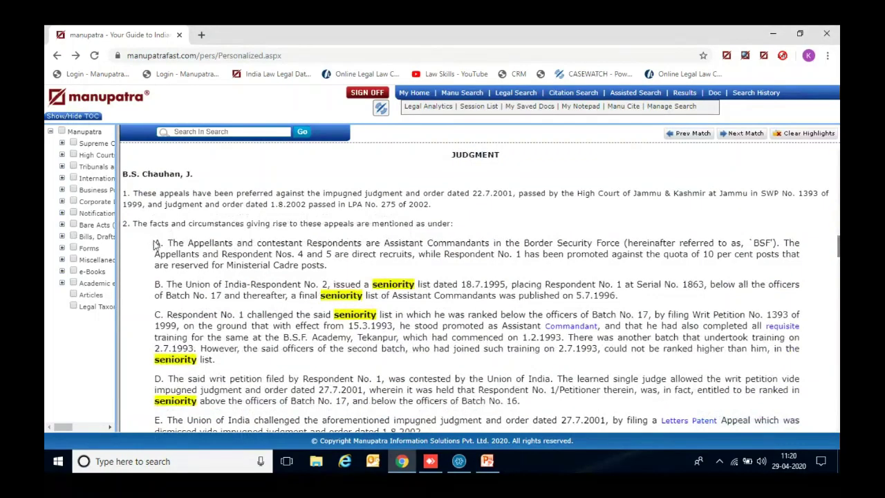
Copy the judgment's facts paragraphs A through C.
left_click_drag(156, 243, 314, 339)
right_click(302, 386)
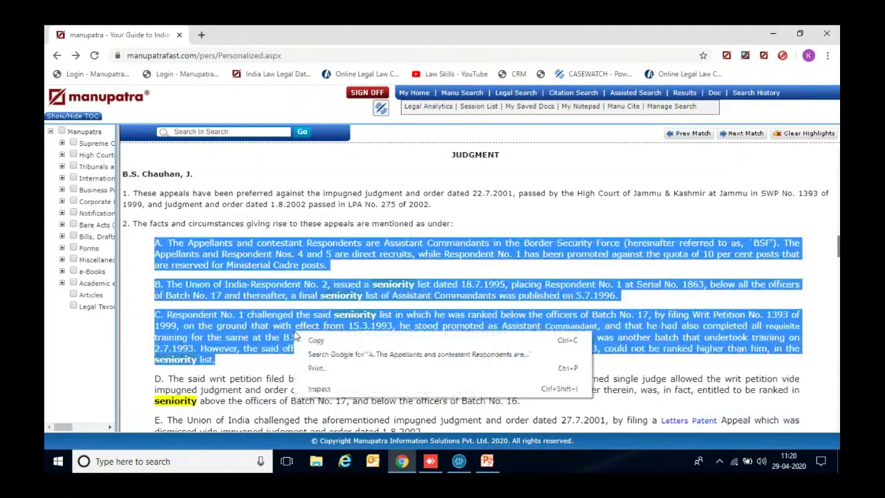
left_click(316, 394)
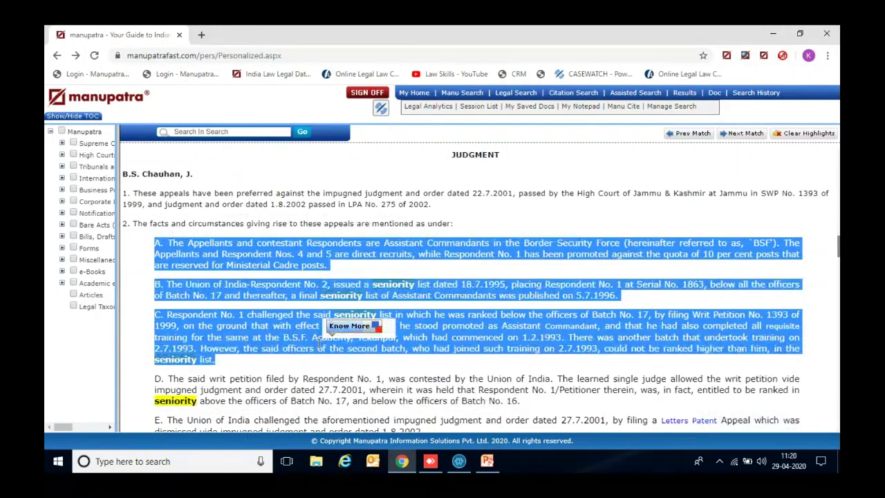
Launch Microsoft Word 2010 from the Windows search using 'word'.
left_click(148, 464)
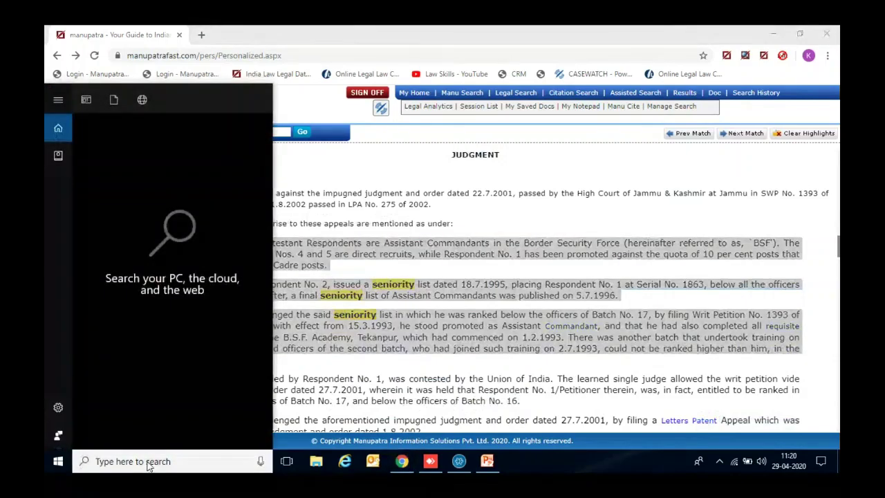
type("word")
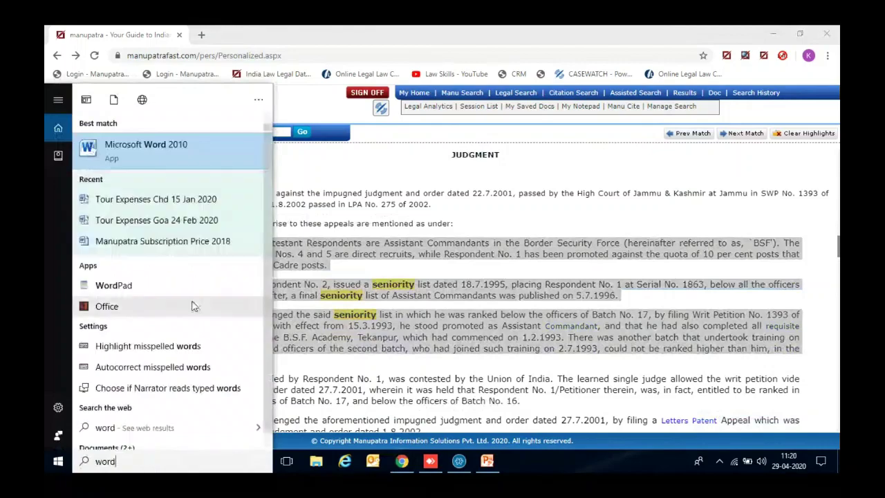
key("Return")
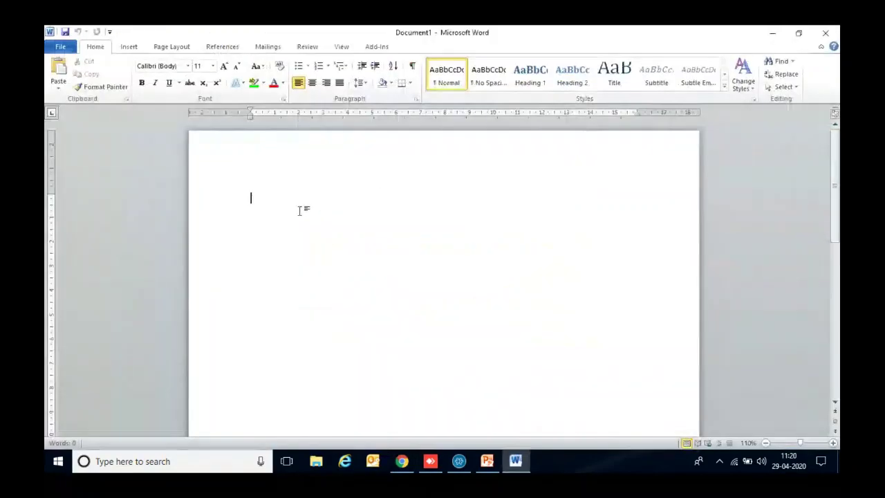
Paste facts paragraphs A–C with citation MANU/SC/0936/2012 into Document1, then close Word.
key("ctrl+v")
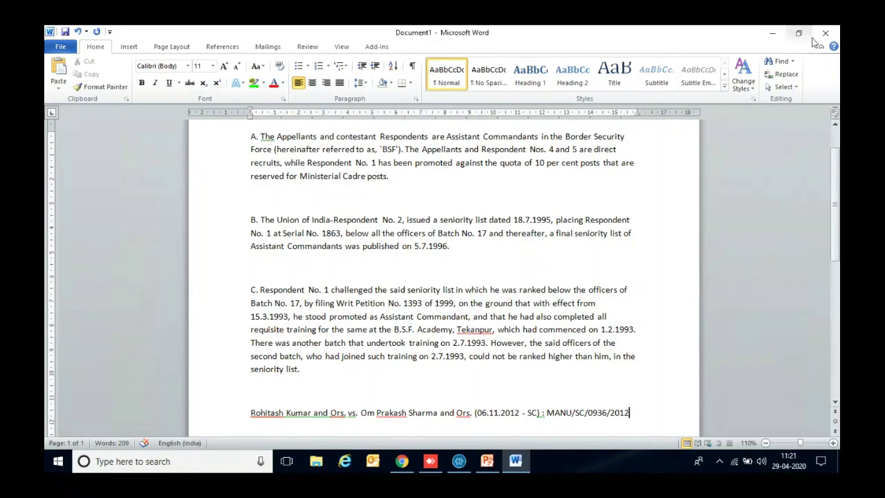
left_click(824, 35)
Discard the Word document unsaved, review the Select Language translation list, and dismiss the disclaimer.
left_click(441, 256)
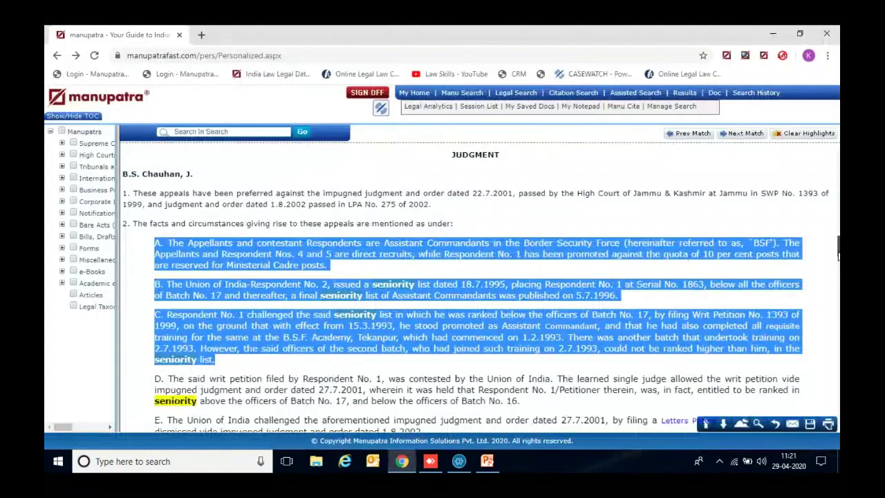
left_click_drag(839, 249, 838, 161)
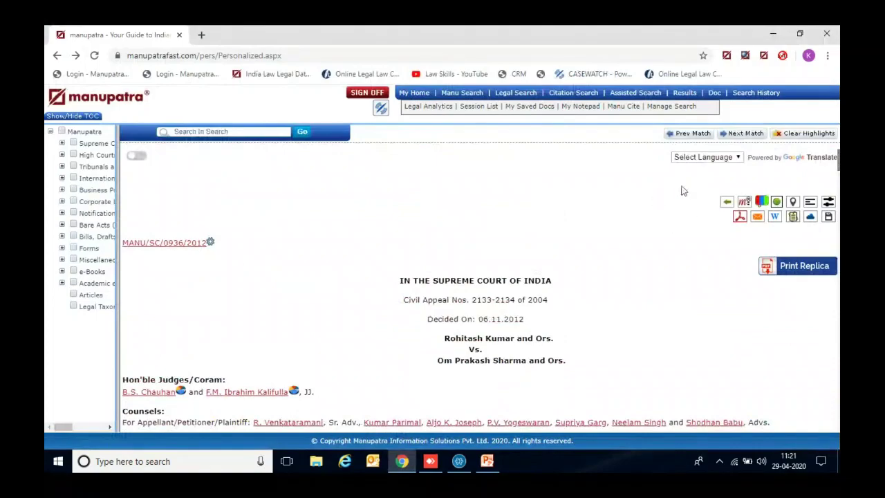
left_click(706, 159)
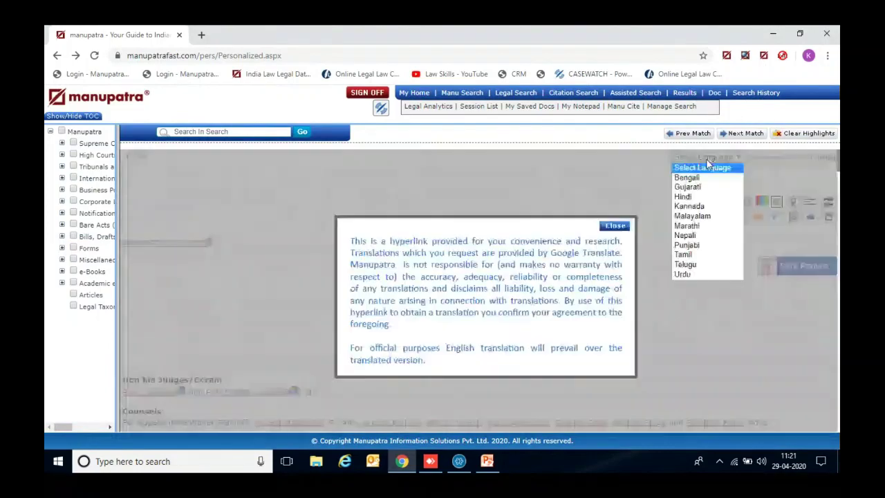
left_click(636, 182)
left_click(625, 228)
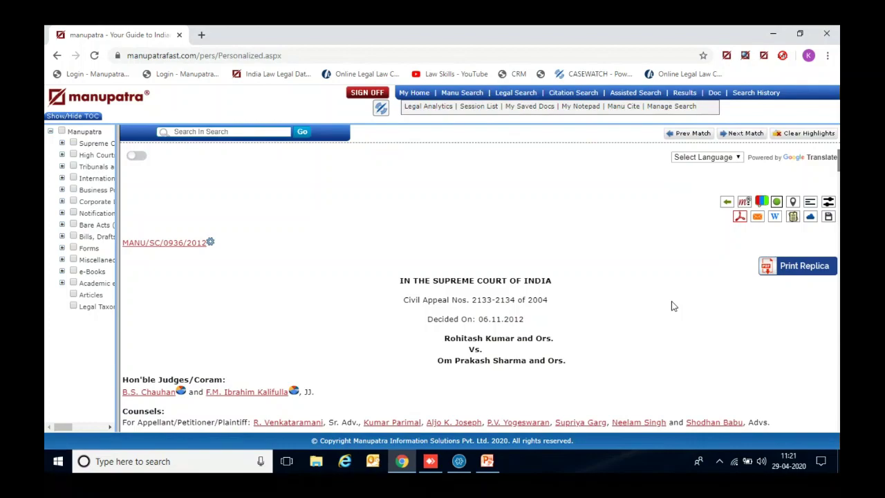
Show the m-Para view with Hardeep Singh vs. State of Punjab (2014) citing the first Case Map paragraph.
left_click(745, 206)
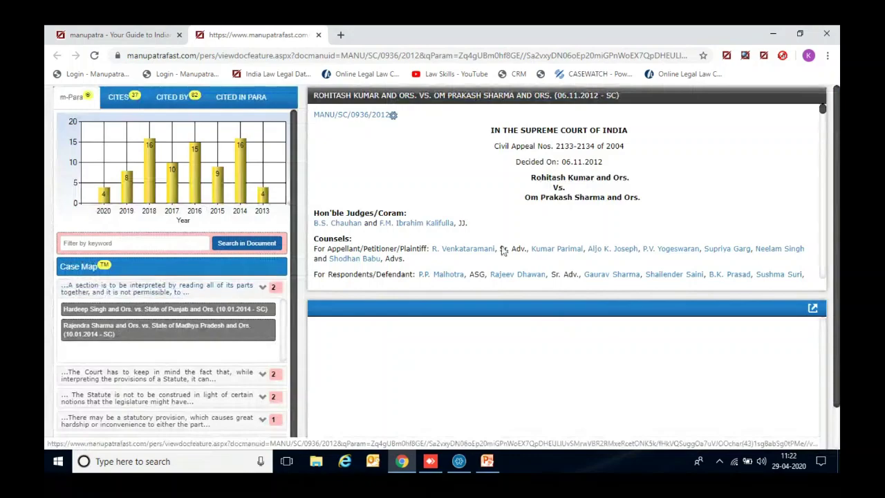
left_click(170, 294)
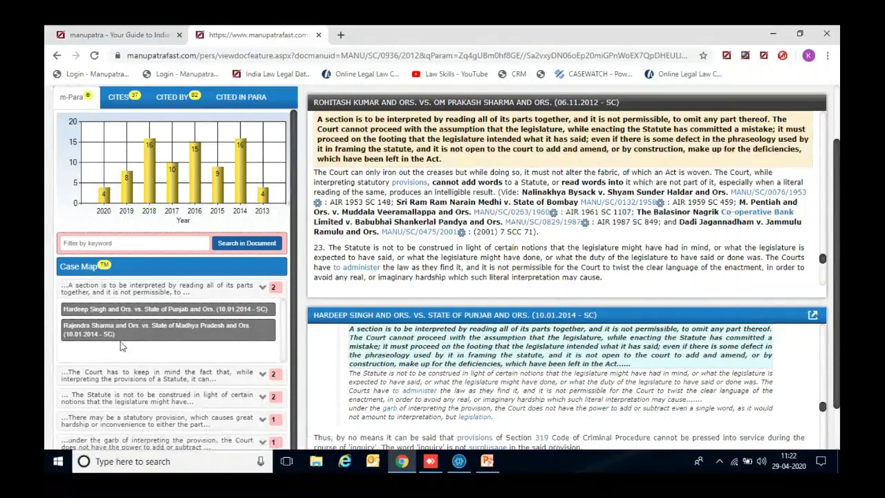
Compare Rajendra Sharma's and Hardeep Singh's excerpts citing paragraph 22, then close the m-Para tab.
left_click(141, 332)
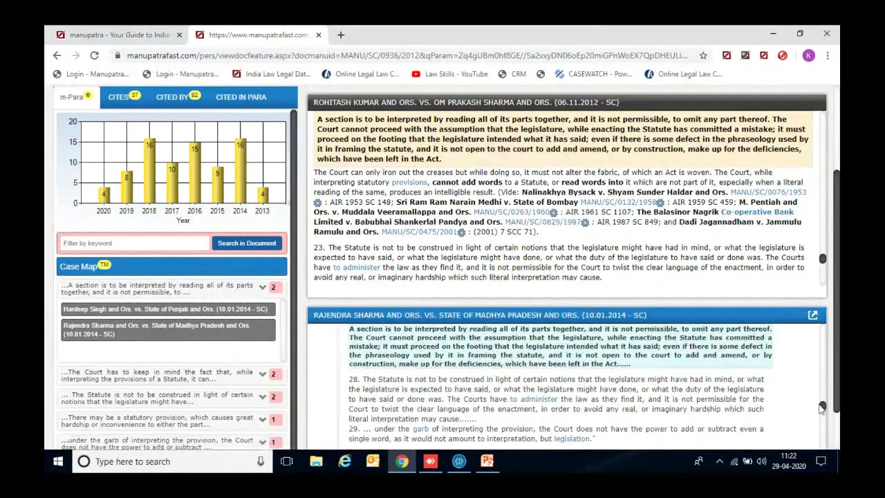
left_click_drag(823, 406, 823, 409)
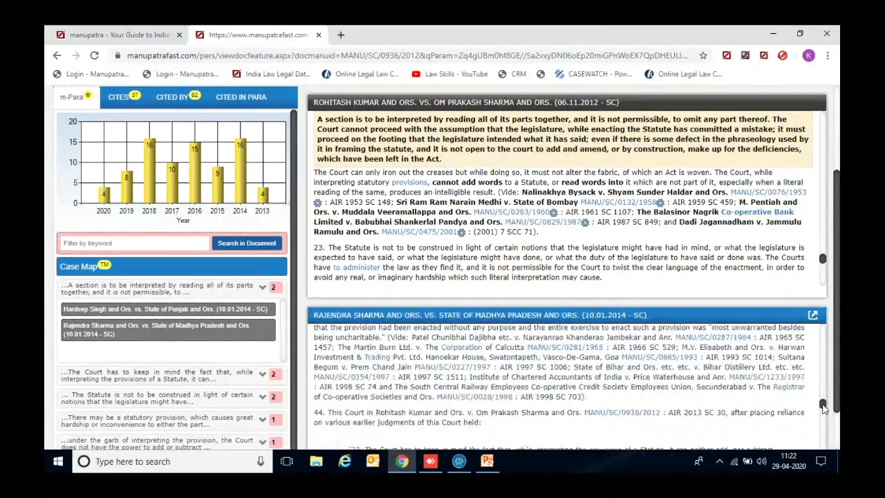
left_click(159, 380)
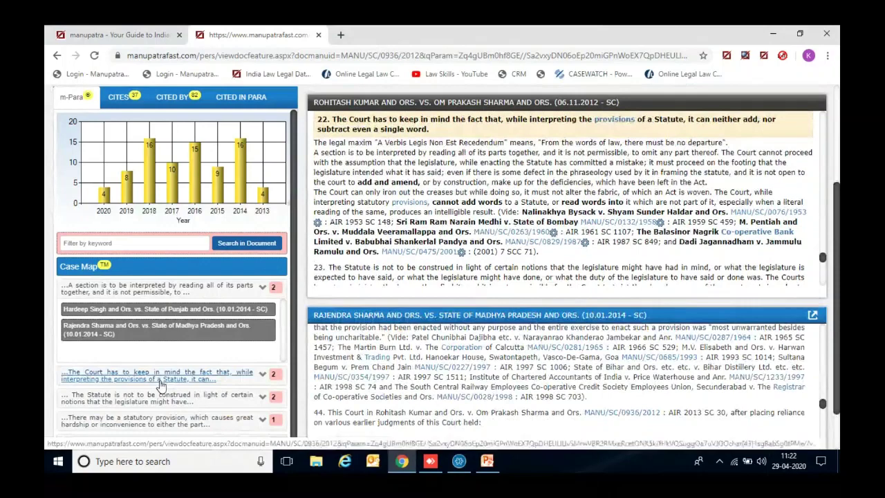
left_click(262, 374)
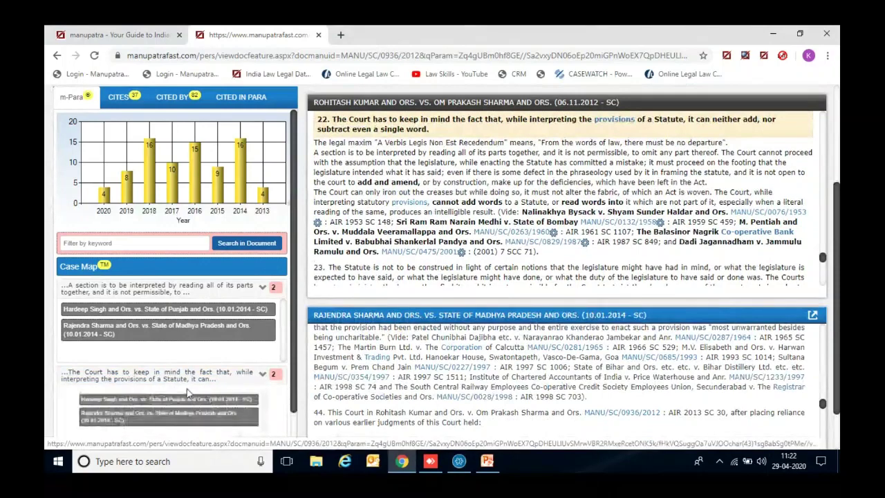
left_click(166, 395)
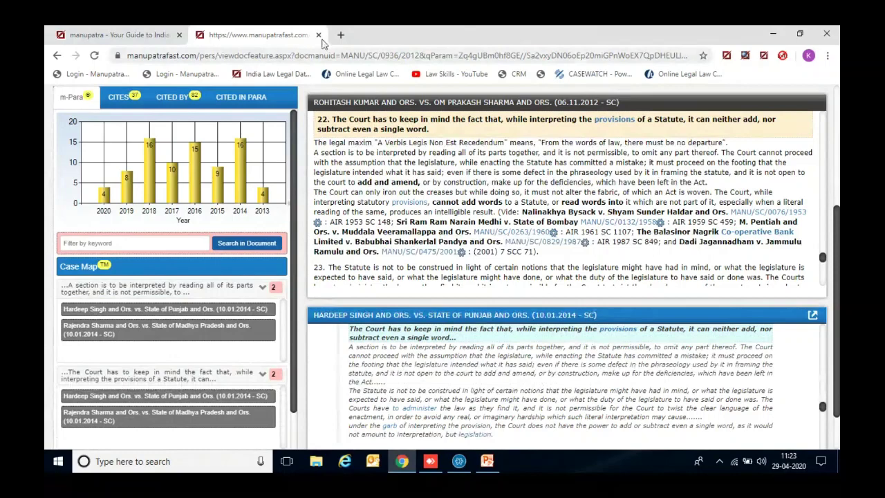
left_click(319, 36)
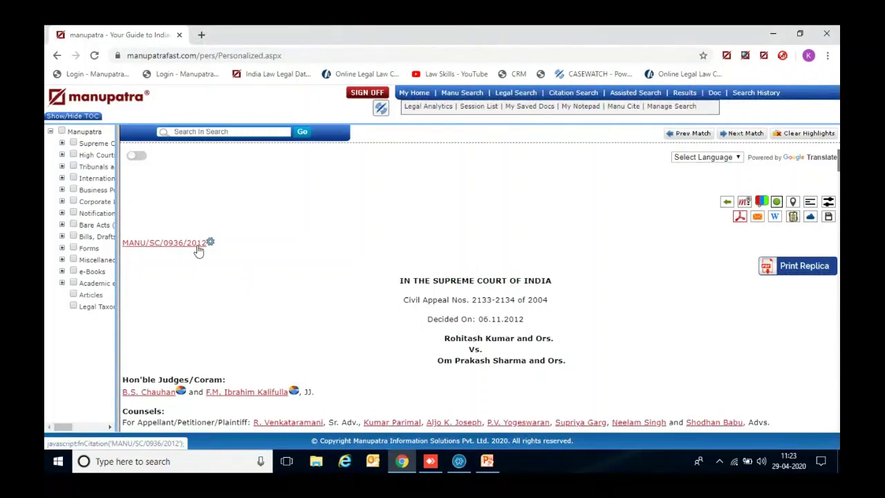
left_click(763, 202)
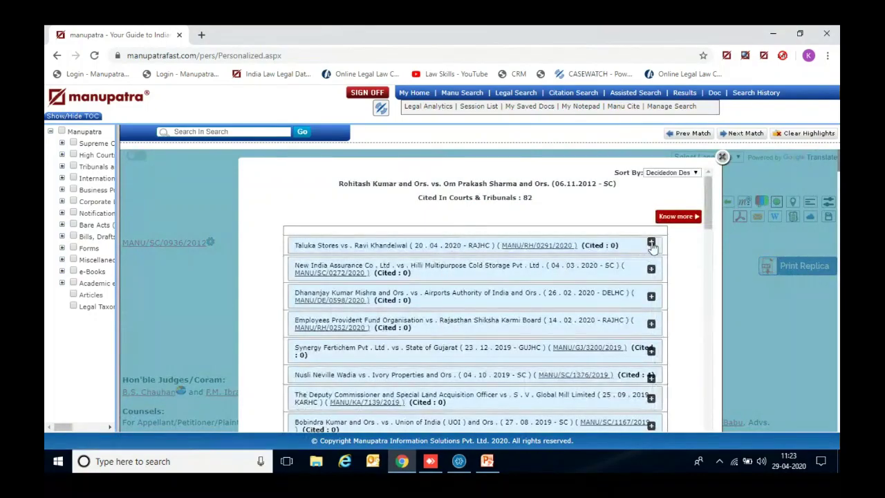
left_click(650, 274)
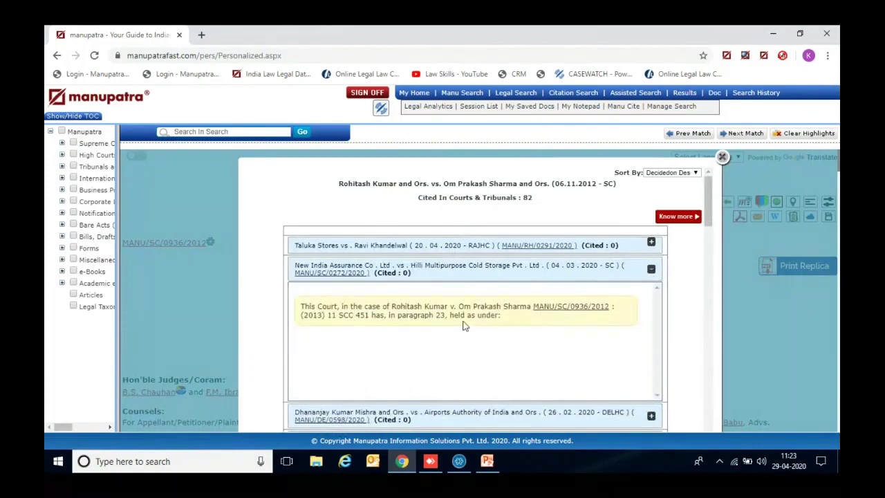
left_click(345, 274)
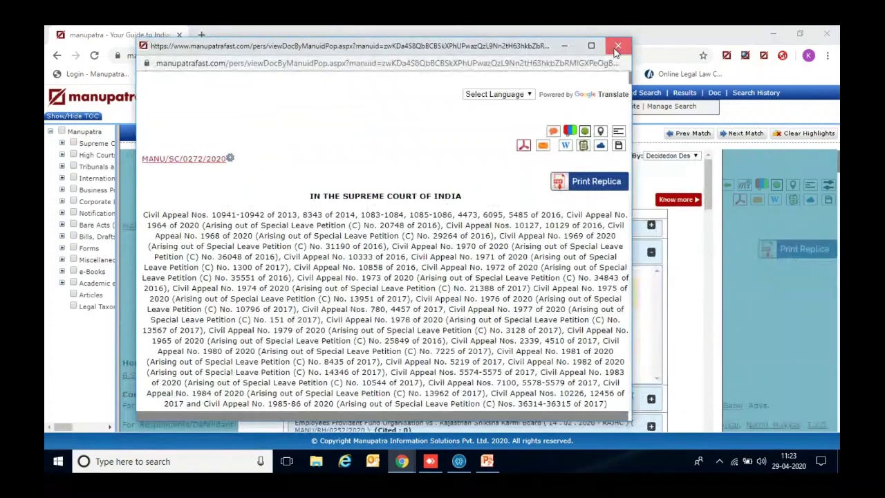
left_click(617, 46)
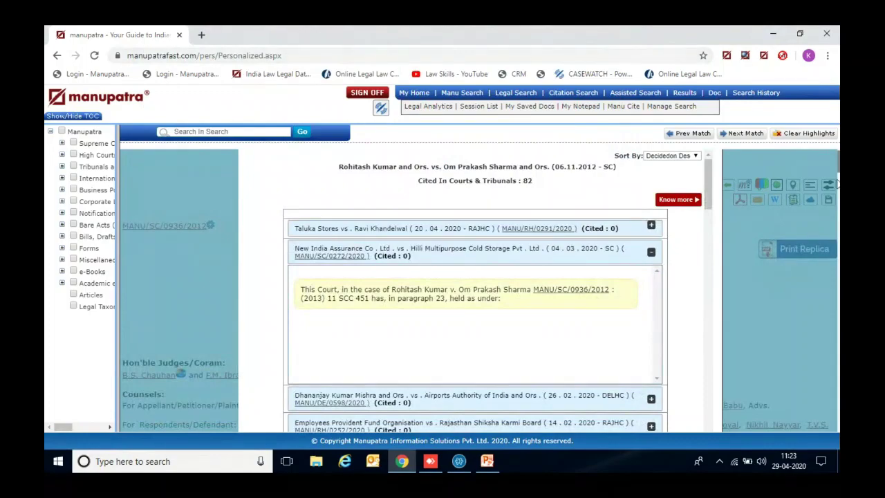
scroll(761, 178, "up", 1)
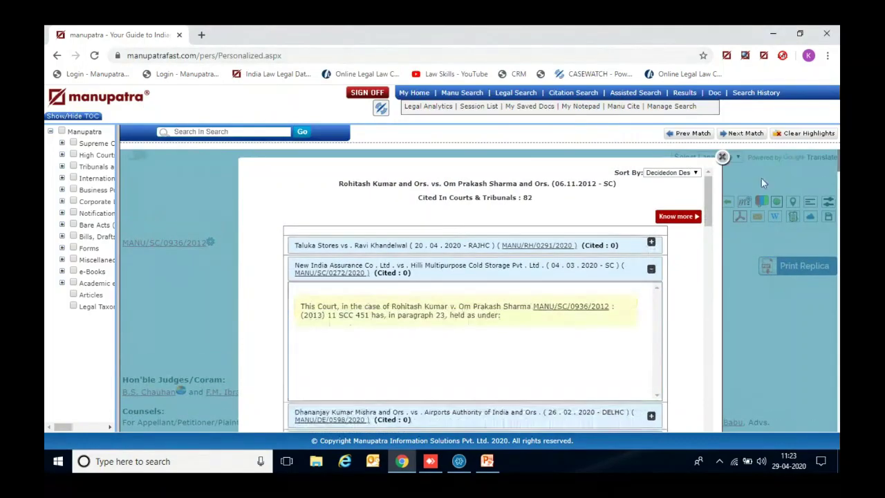
left_click(722, 159)
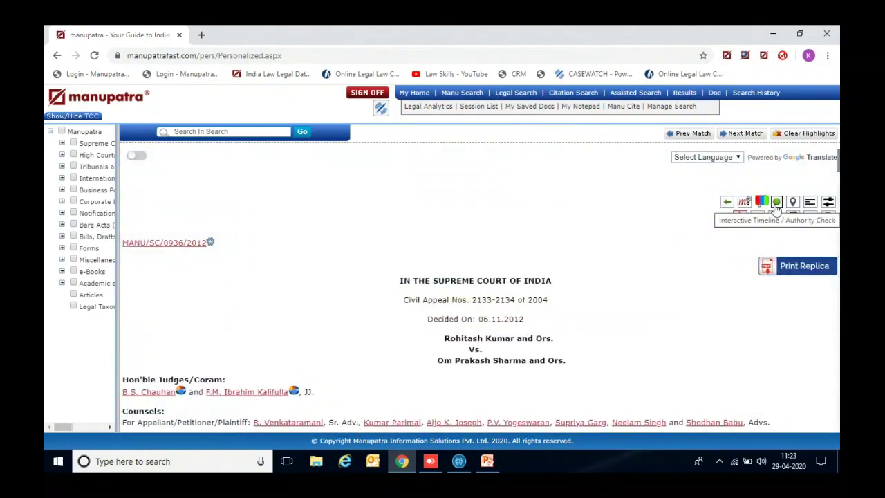
left_click(775, 206)
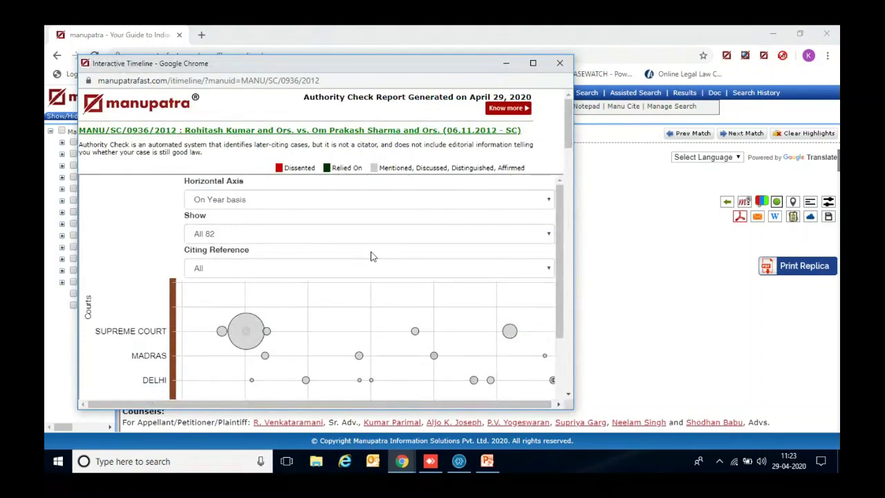
left_click(533, 67)
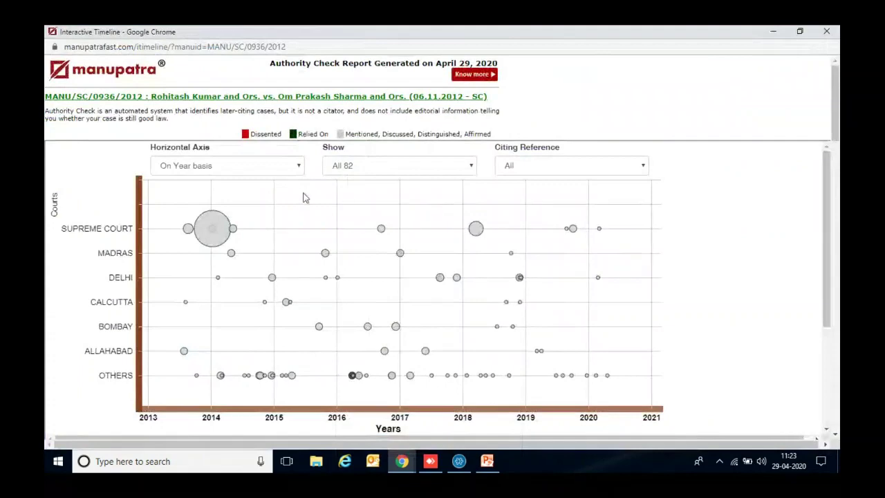
left_click(531, 168)
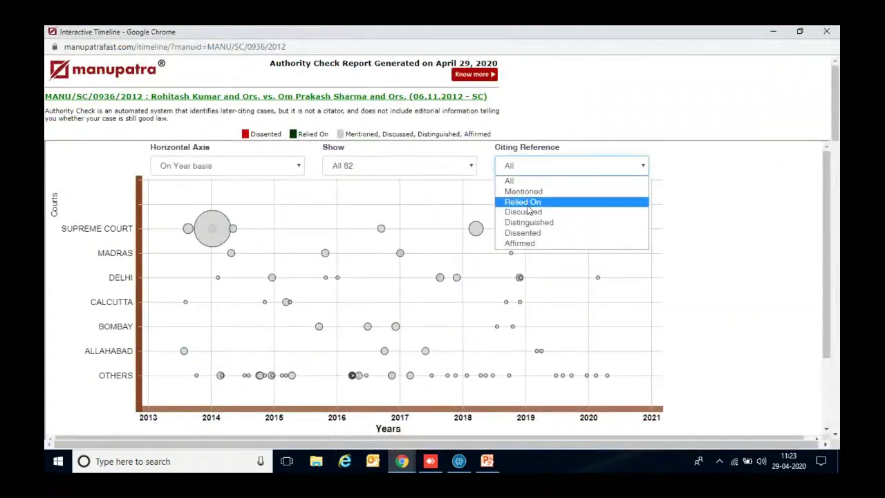
left_click(526, 202)
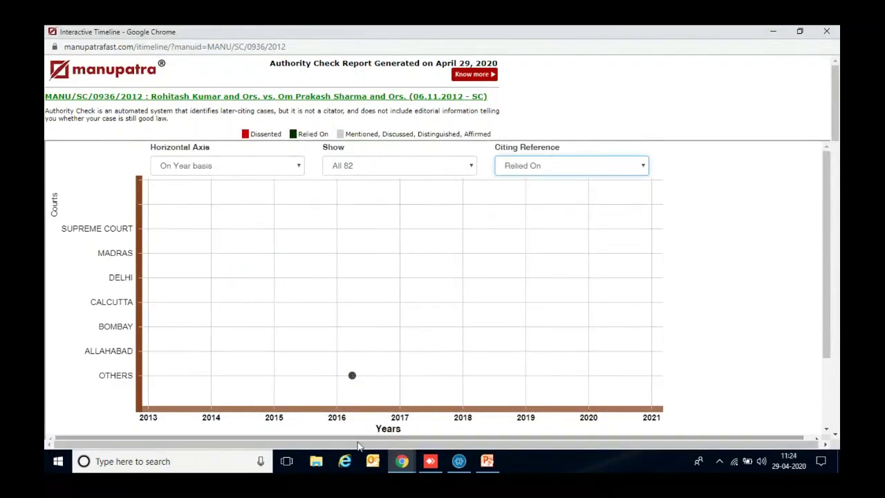
mouse_move(353, 379)
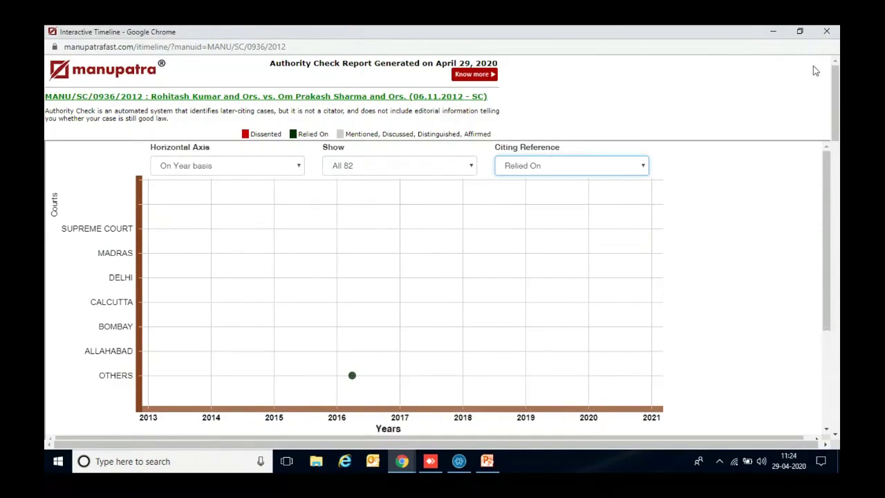
left_click(827, 31)
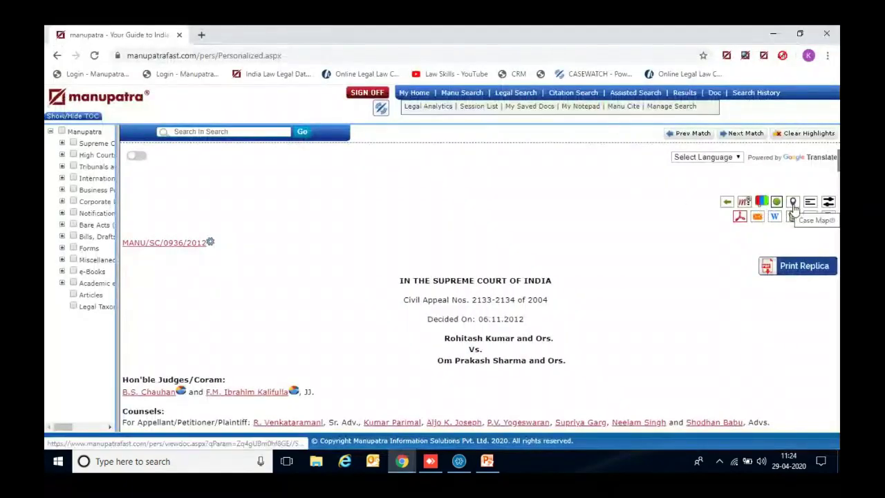
Show the Case Map for MANU/SC/0936/2012 and its central node's details, cited 82 times.
left_click(794, 206)
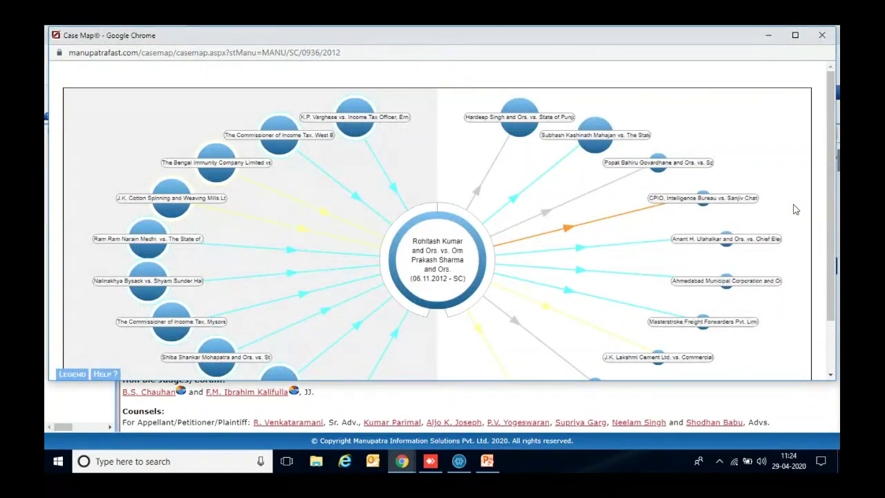
left_click(455, 236)
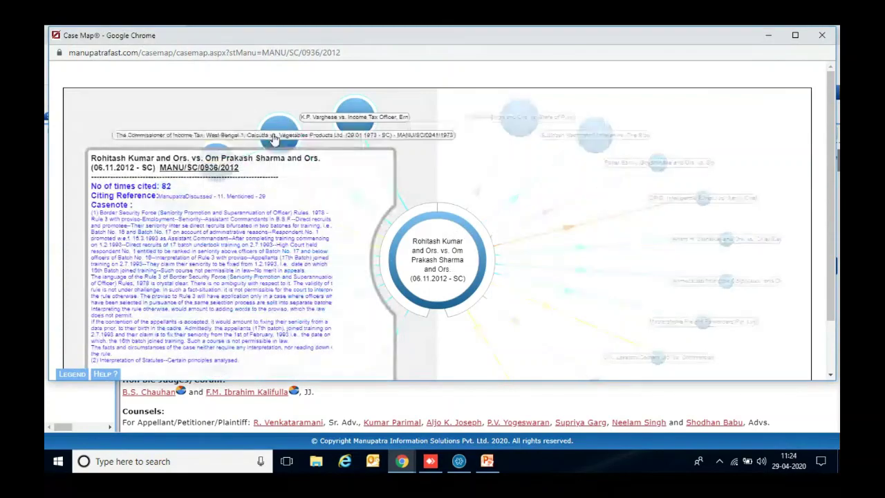
mouse_move(454, 273)
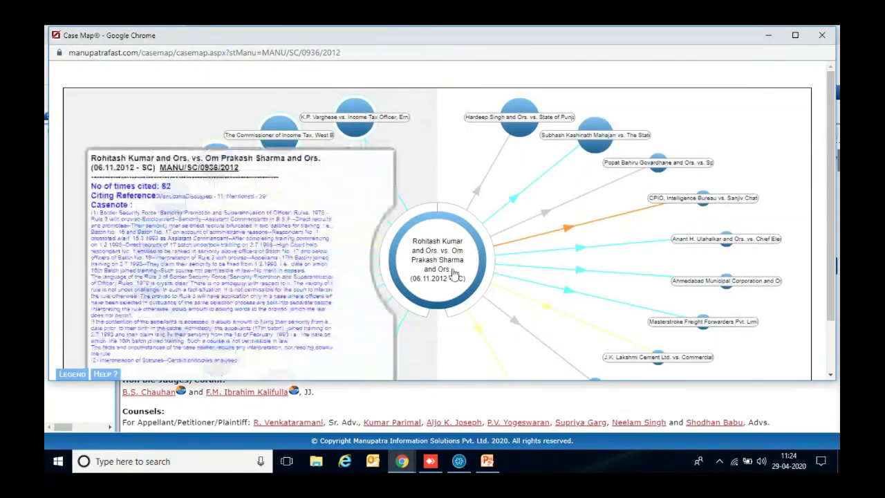
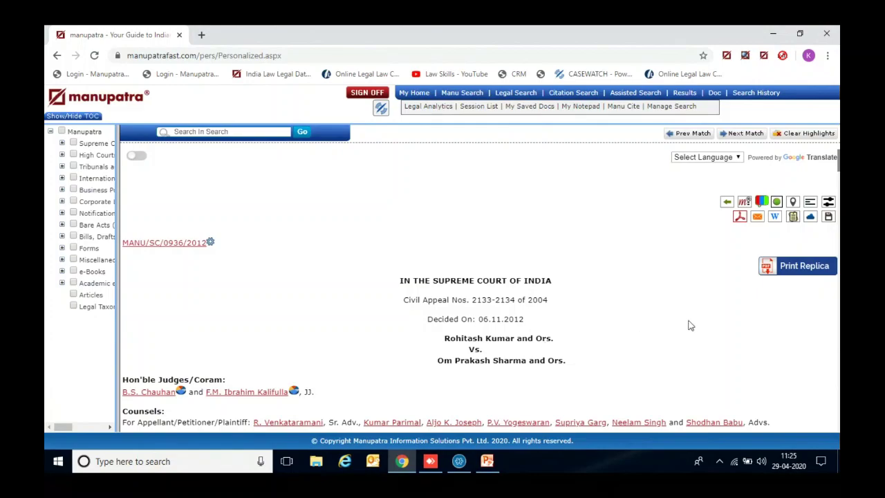
Jump to the Competent Authority passage from the subject keywords list, then close the list.
left_click(811, 202)
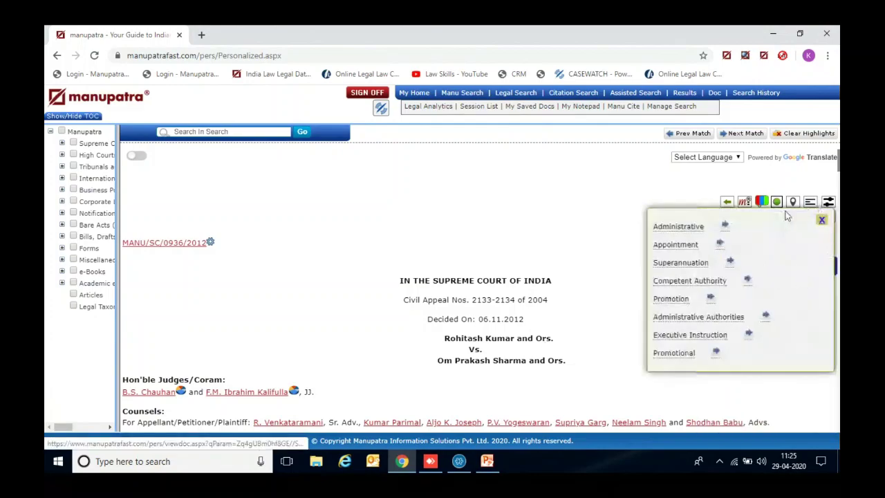
left_click(679, 284)
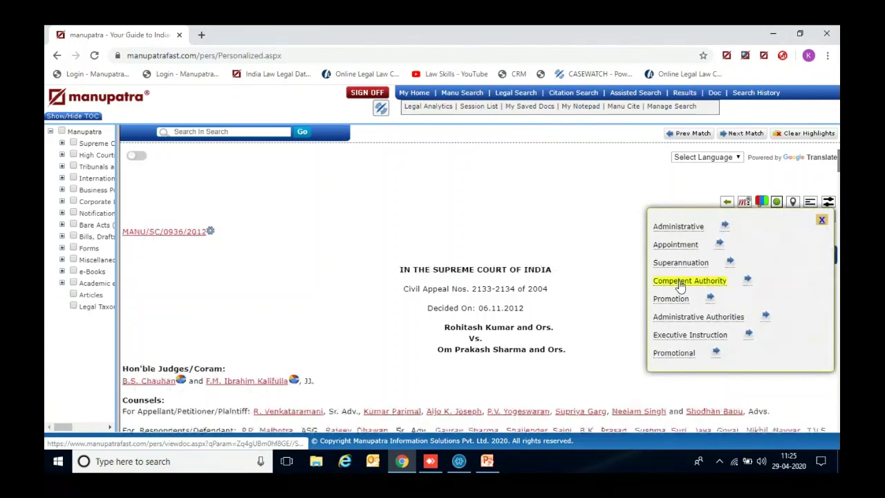
left_click(747, 281)
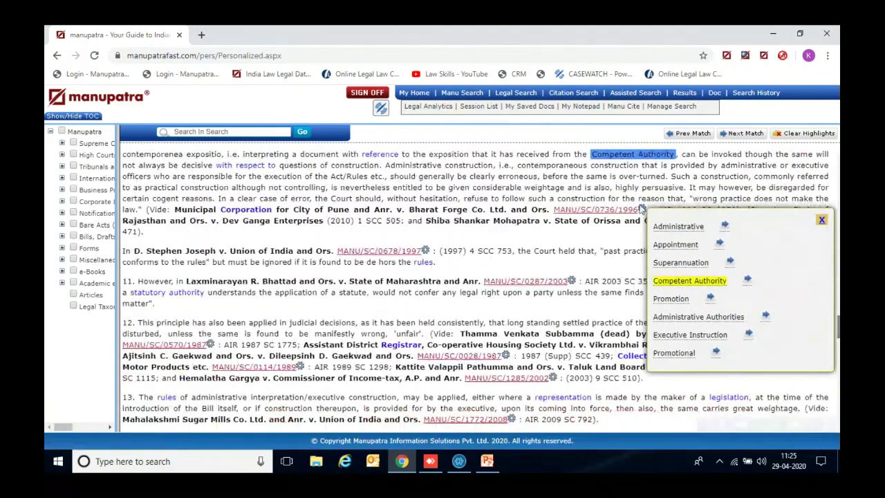
left_click(823, 222)
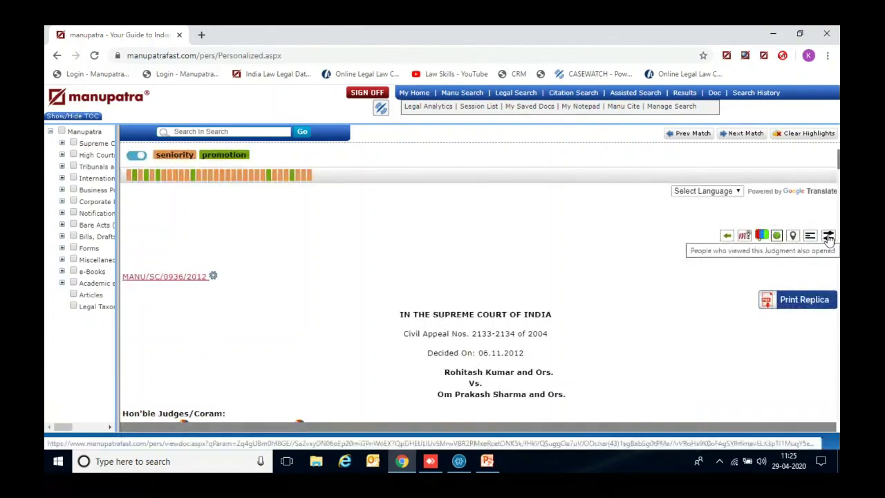
Reveal the export and sharing toolbar row, then open and close the Email this page form unsent.
left_click(828, 236)
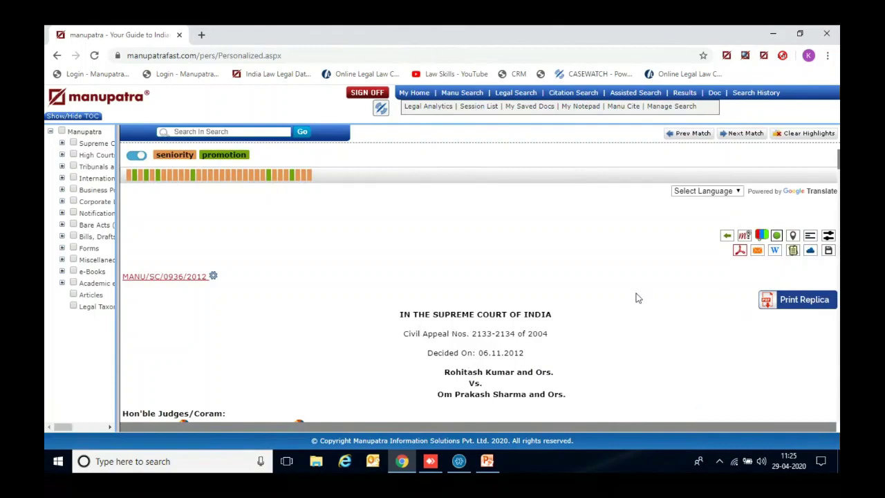
left_click(829, 236)
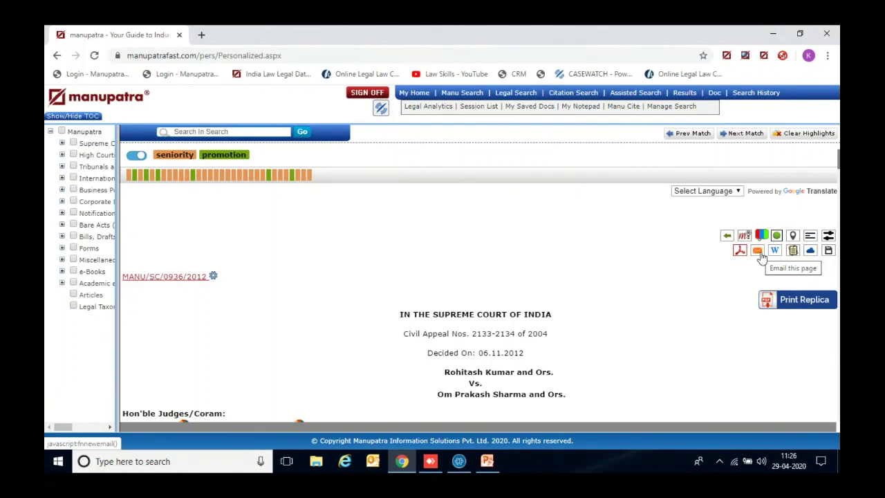
left_click(758, 251)
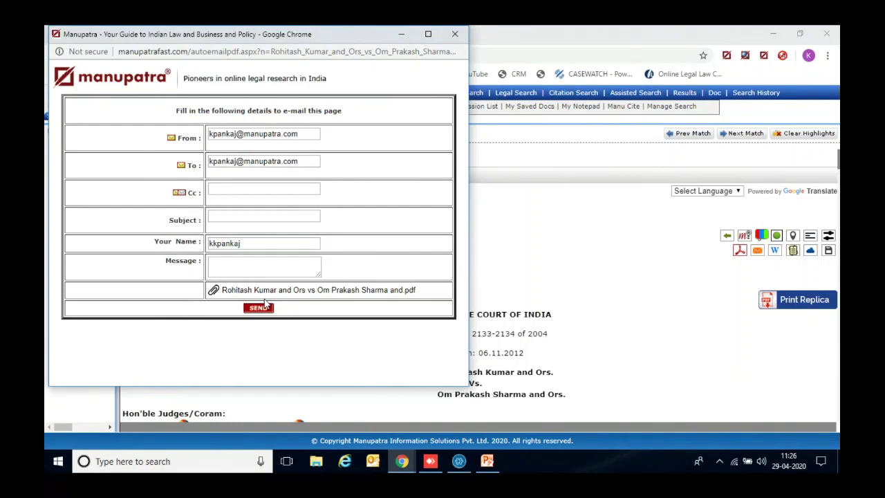
left_click(455, 35)
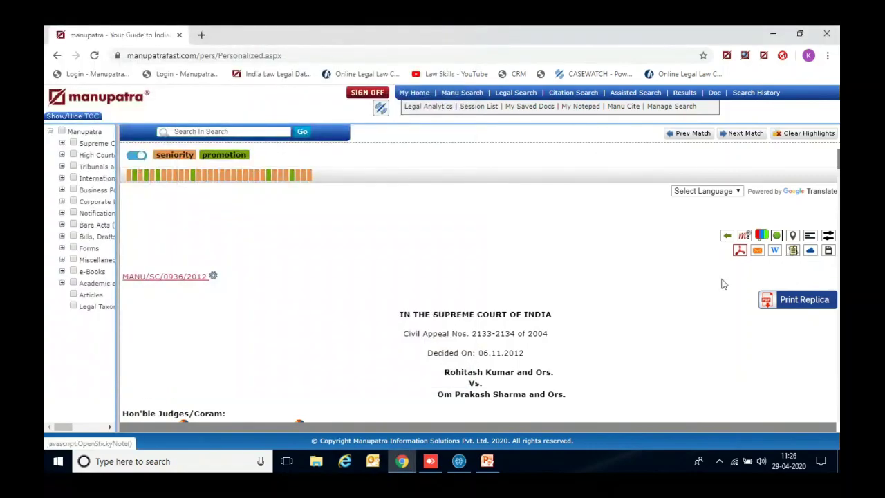
left_click(811, 252)
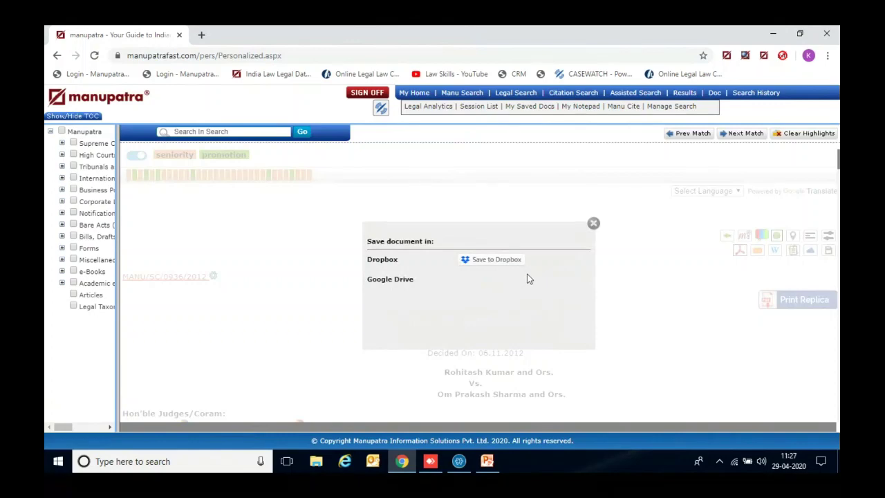
left_click(594, 225)
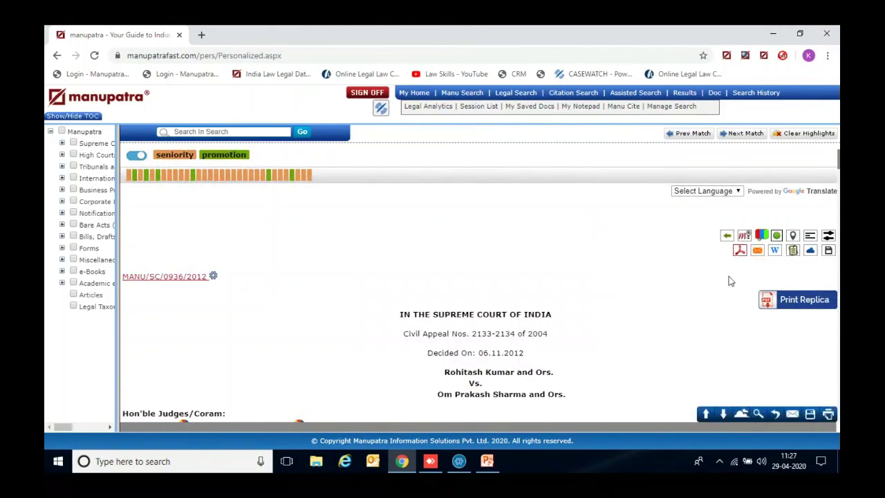
left_click(829, 251)
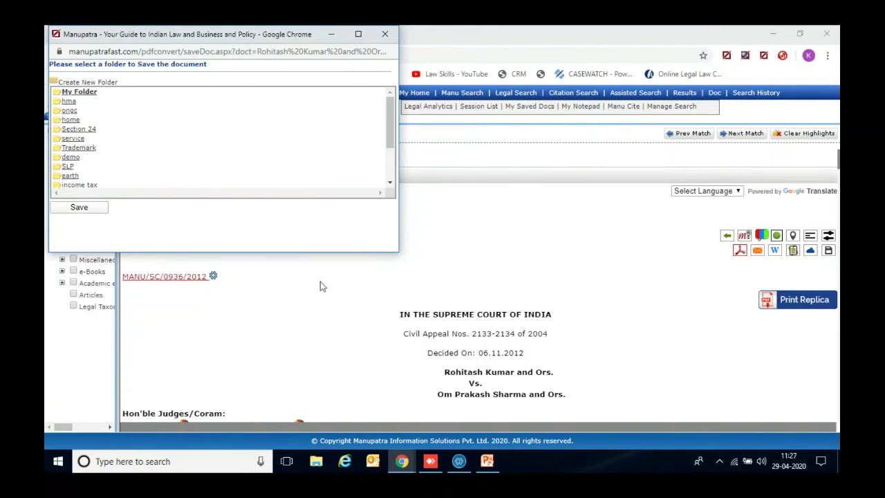
Save the 2012 Supreme Court judgment into the service folder.
left_click(71, 139)
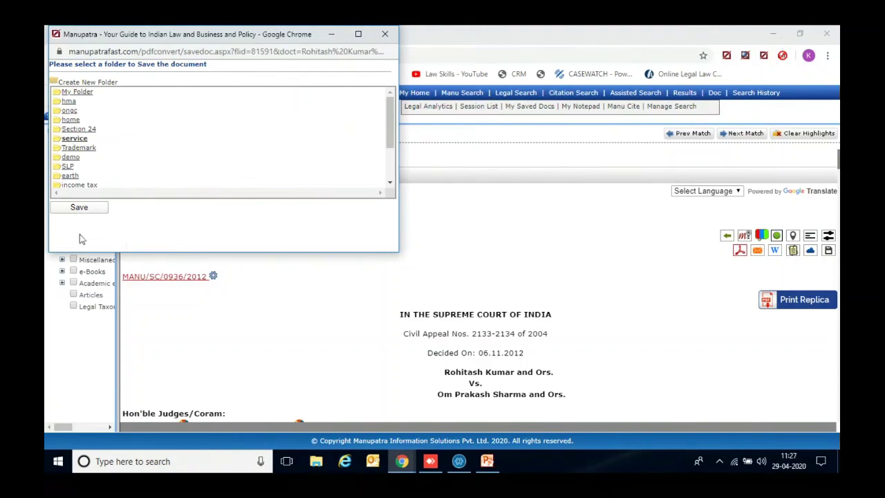
left_click(78, 211)
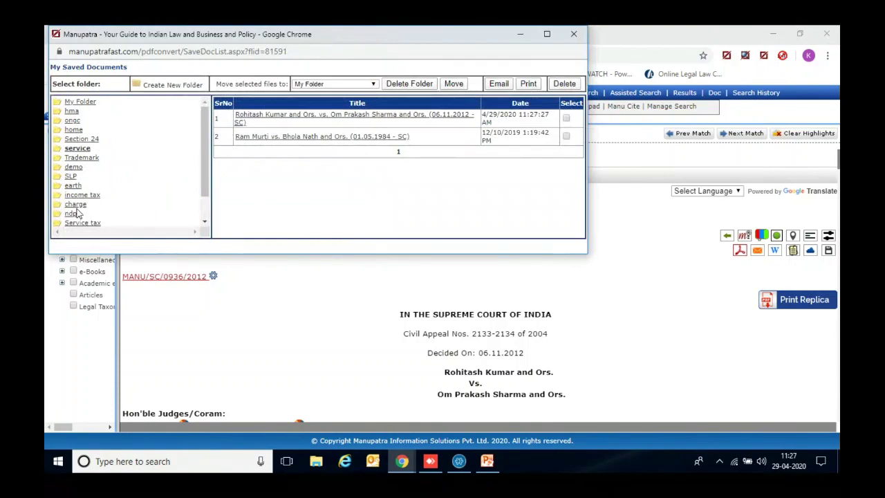
left_click(574, 35)
Check the judgment under My Saved Docs' service folder, then return to the seniority promotion results.
left_click(530, 107)
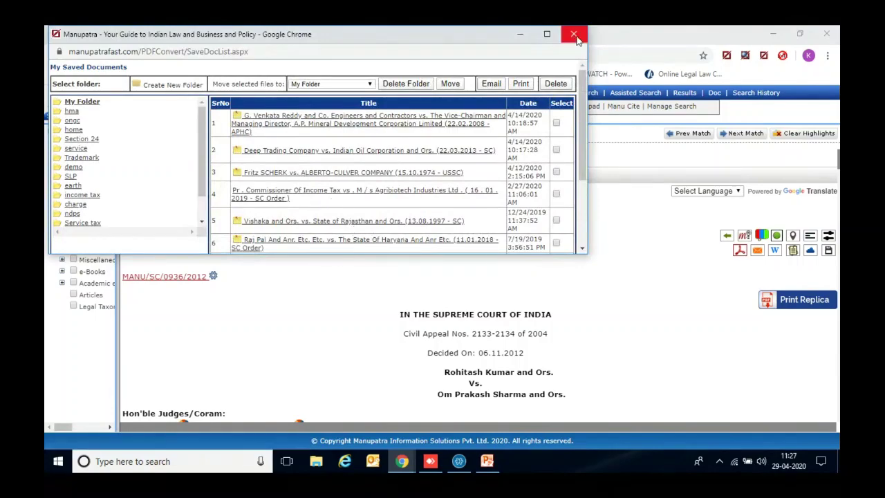
left_click(79, 149)
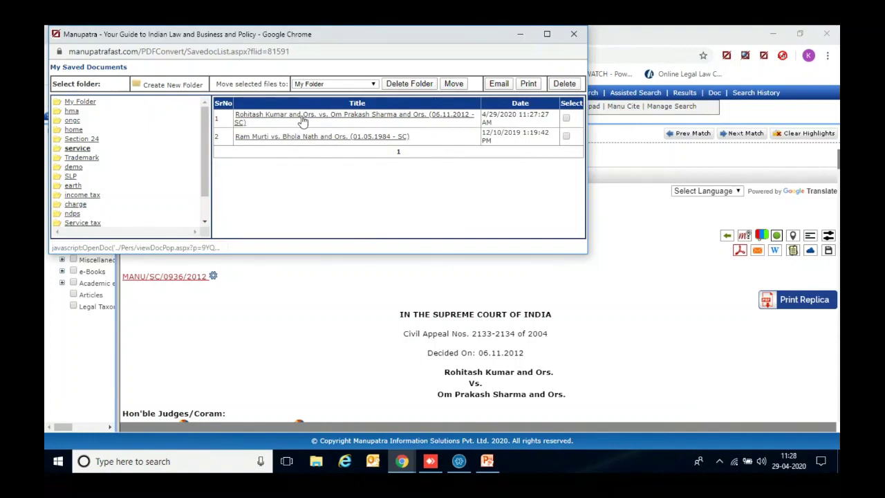
left_click(302, 121)
left_click(532, 34)
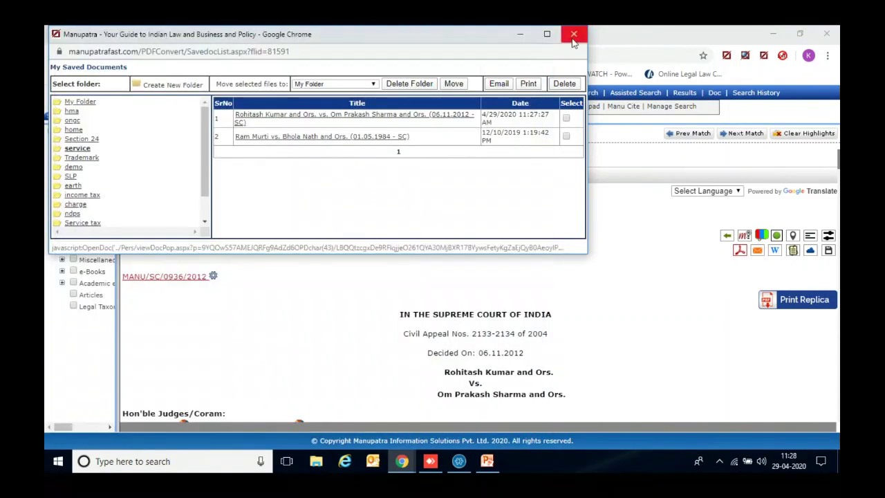
left_click(574, 36)
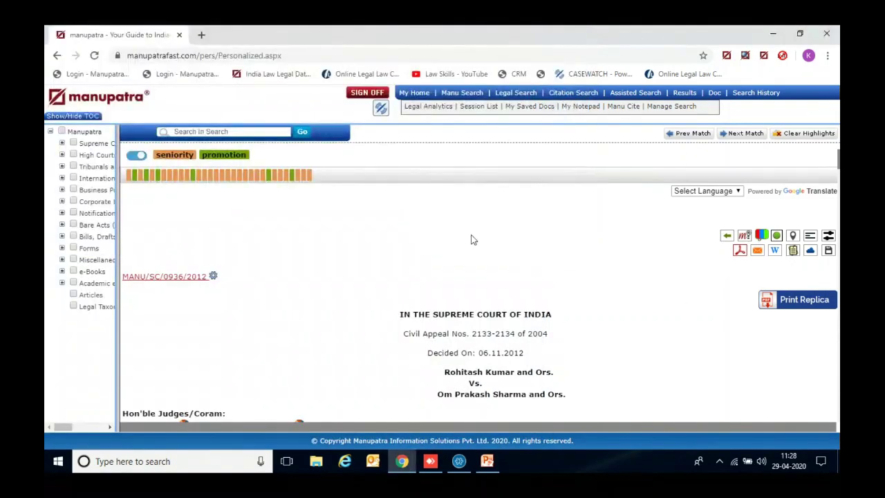
left_click(726, 238)
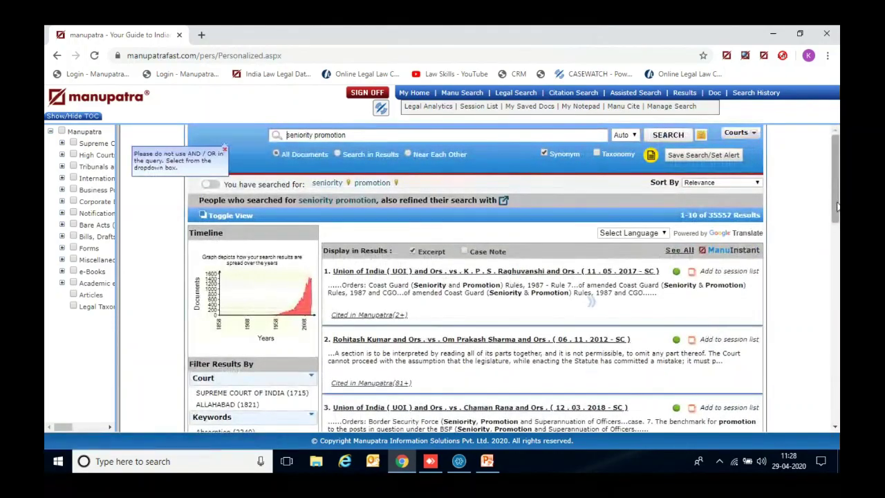
Filter results by court to SUPREME COURT OF BANGLADESH (APPELLATE DIVISION), leaving 139 judgments.
left_click_drag(837, 206, 839, 221)
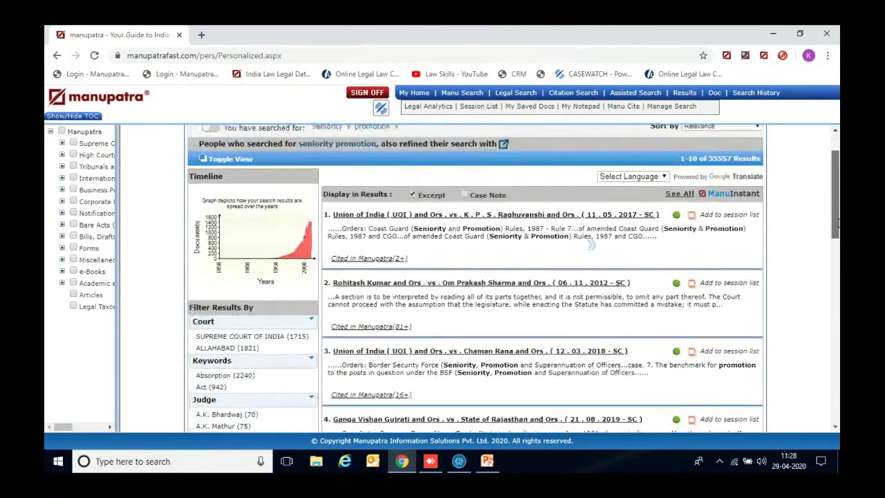
left_click(311, 322)
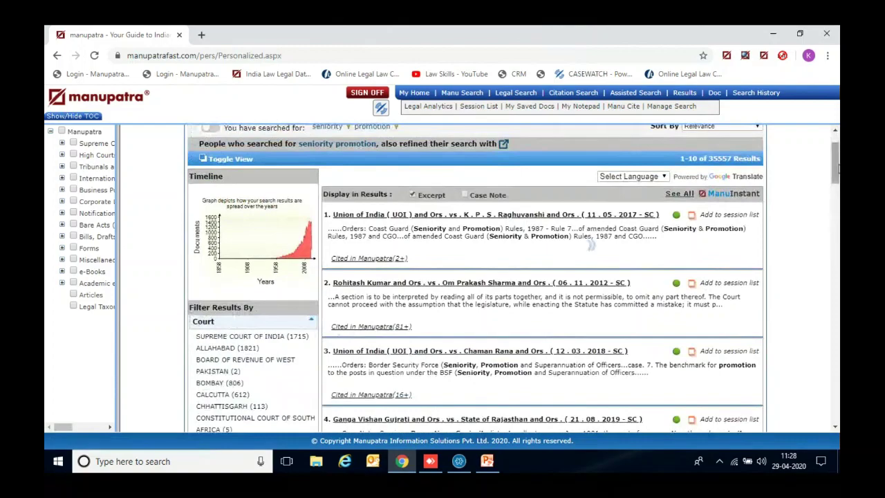
left_click_drag(838, 168, 830, 286)
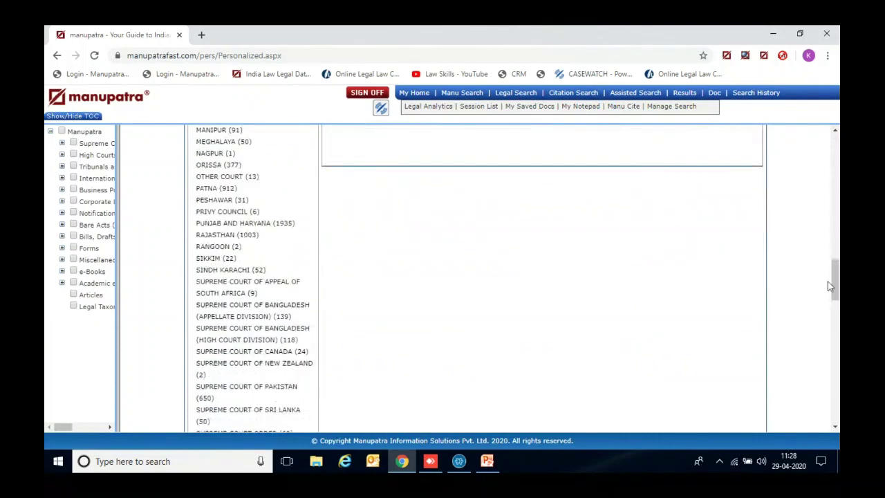
left_click(248, 317)
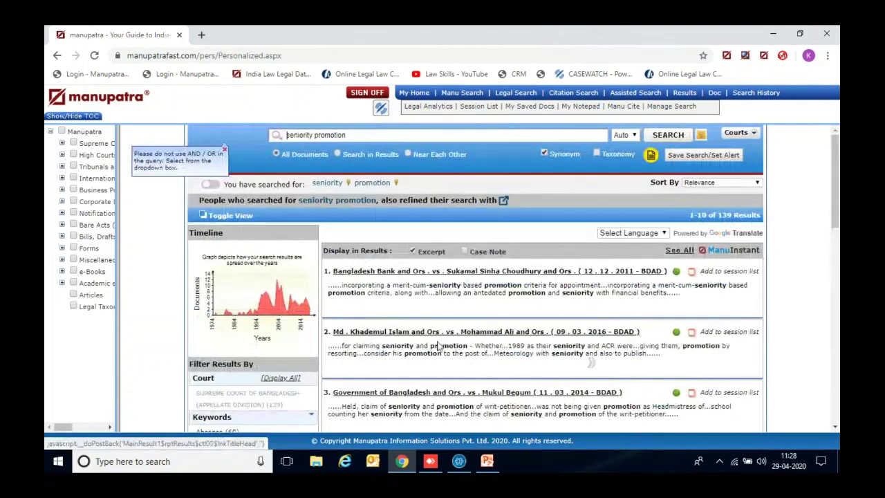
left_click(491, 333)
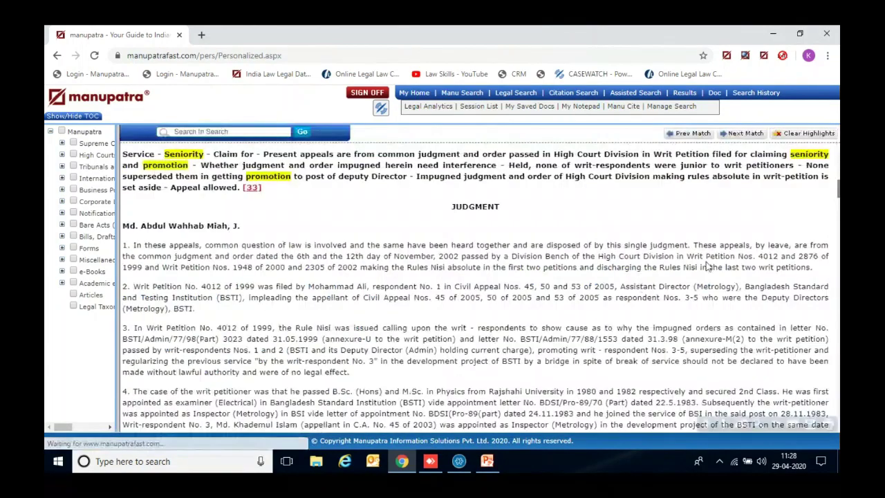
scroll(481, 293, "up", 8)
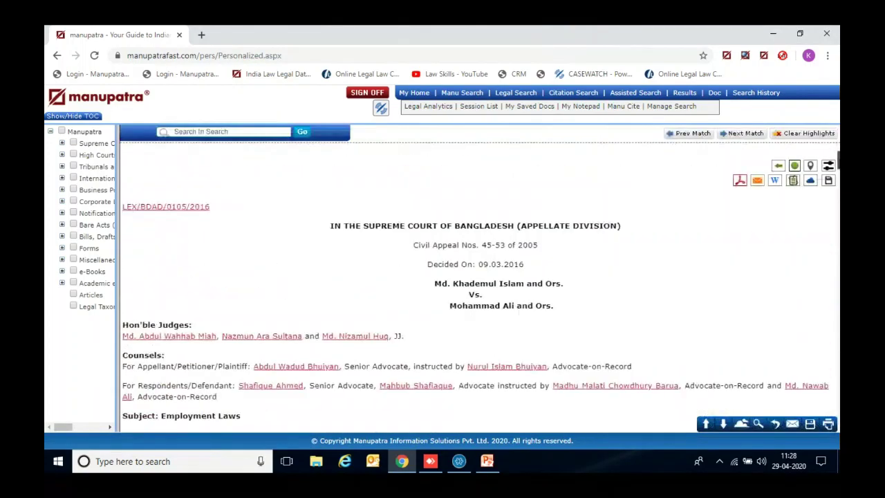
scroll(480, 294, "down", 4)
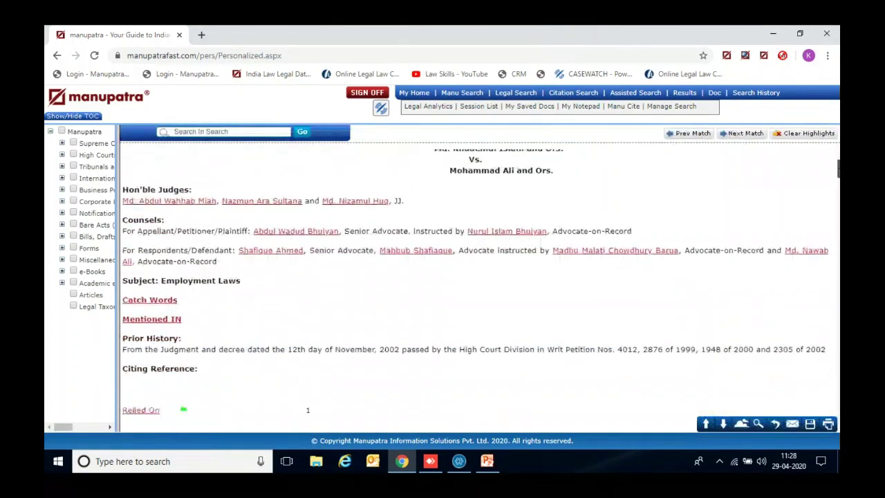
left_click_drag(838, 181, 837, 361)
scroll(478, 283, "down", 3)
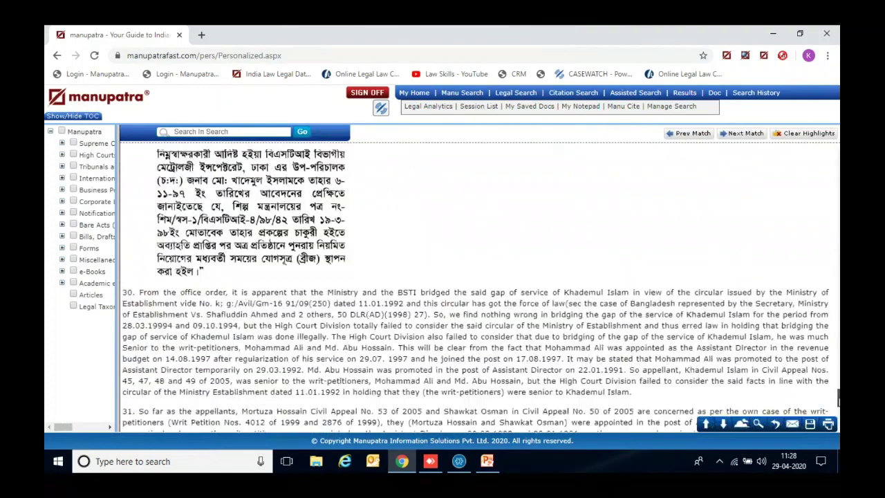
left_click_drag(838, 397, 838, 148)
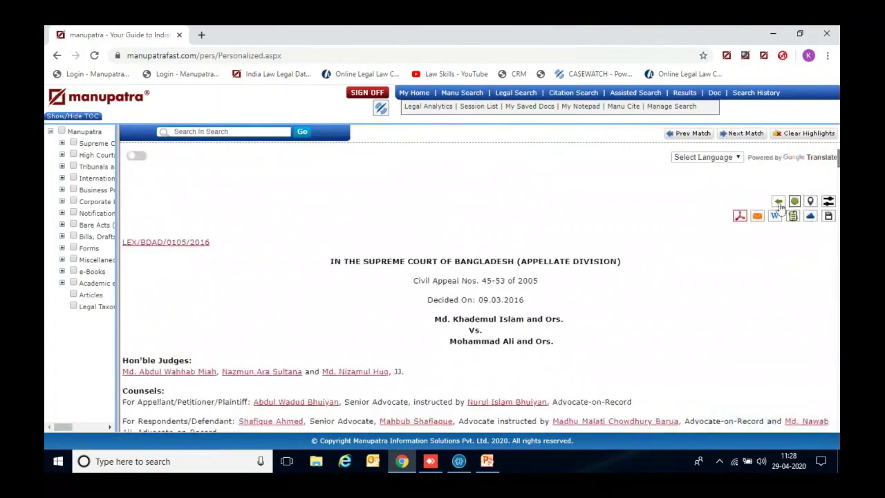
left_click(782, 207)
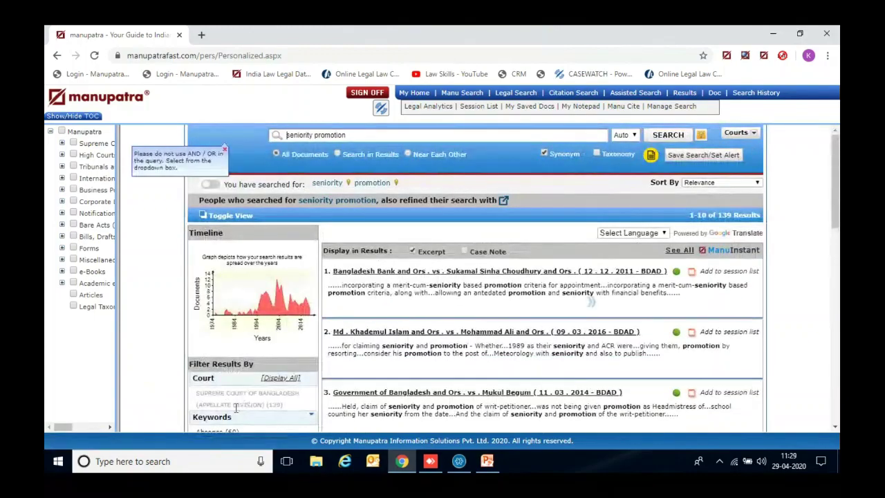
Refine the seniority promotion results with the query "ad hoc".
left_click(339, 153)
type("\"lower court record\"/10")
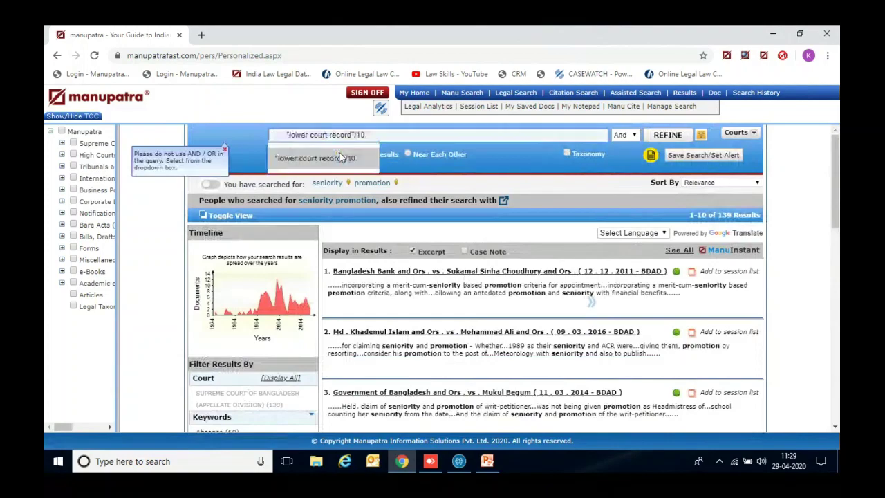
key("ctrl+a")
type("\"a")
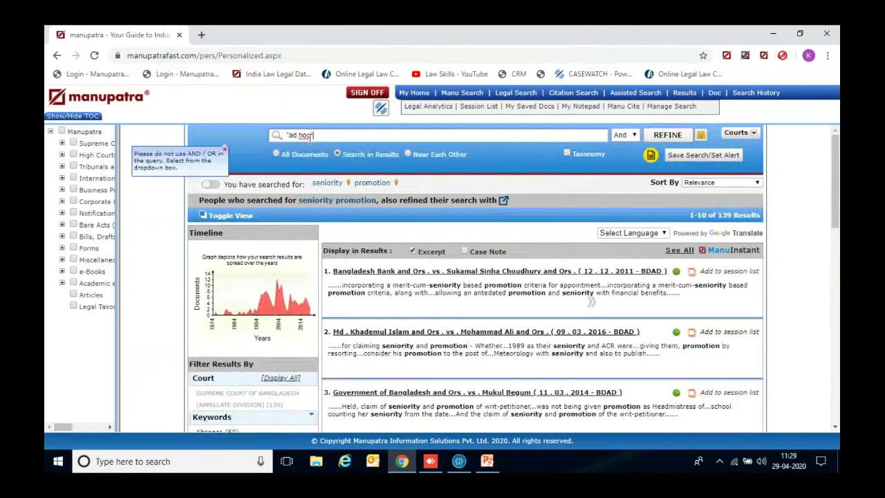
left_click(673, 138)
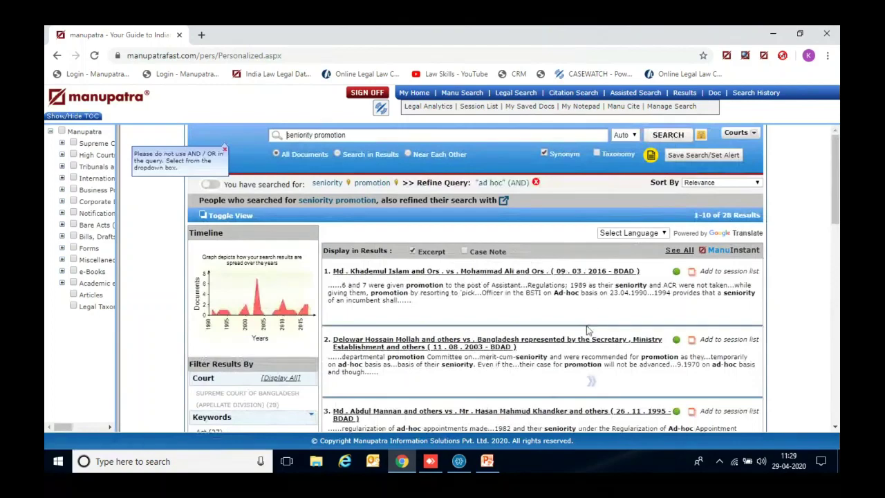
Limit the Judge Bench filter to '5 and more', leaving 16 judgments.
left_click_drag(834, 211, 835, 243)
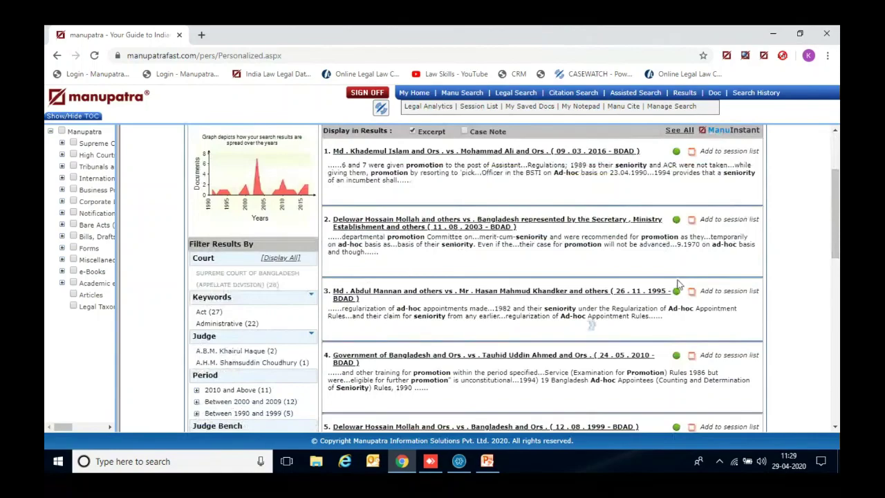
scroll(678, 283, "down", 3)
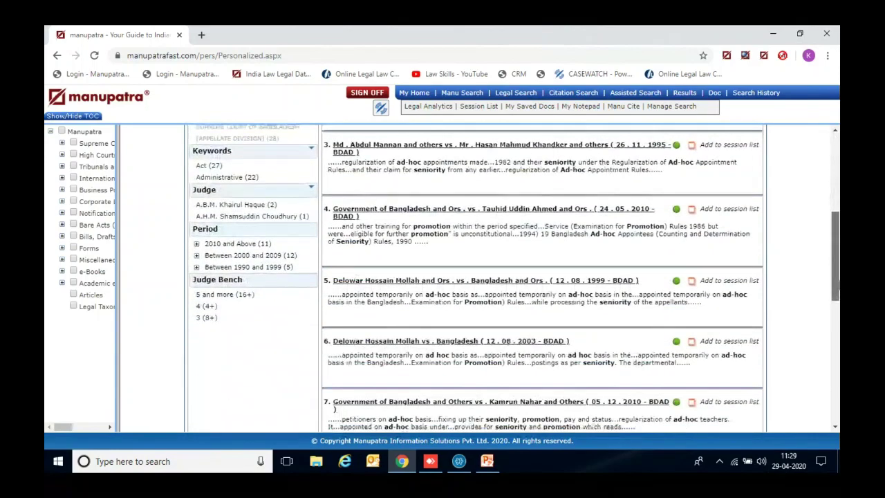
scroll(282, 359, "up", 1)
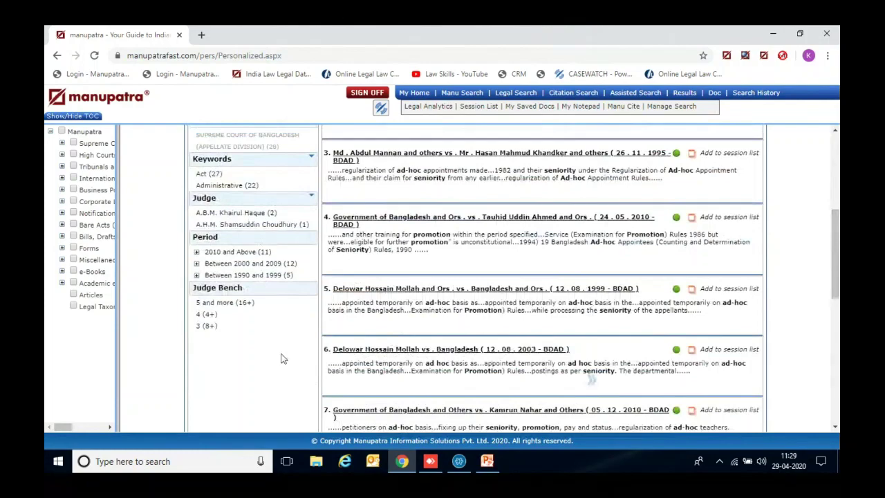
left_click(211, 305)
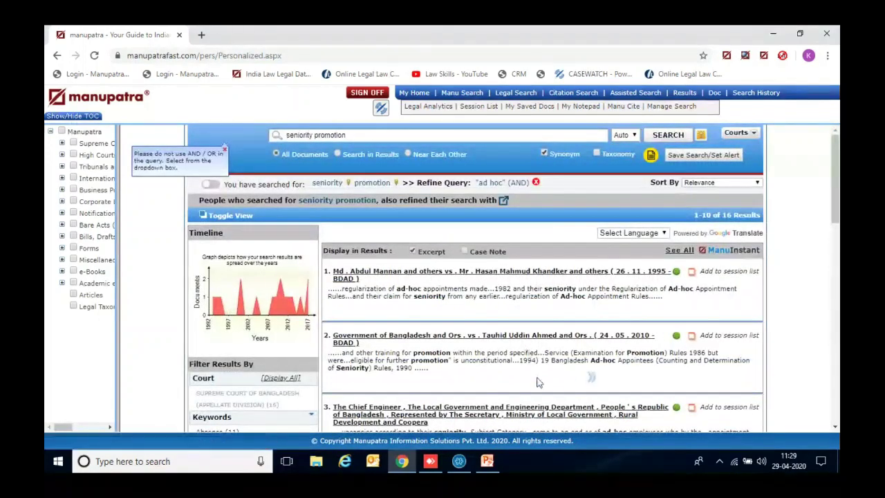
left_click(539, 277)
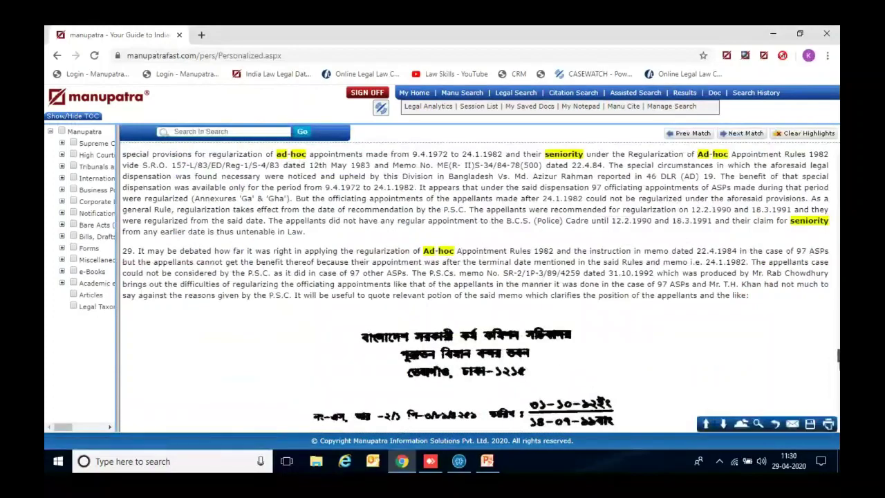
left_click_drag(839, 356, 837, 157)
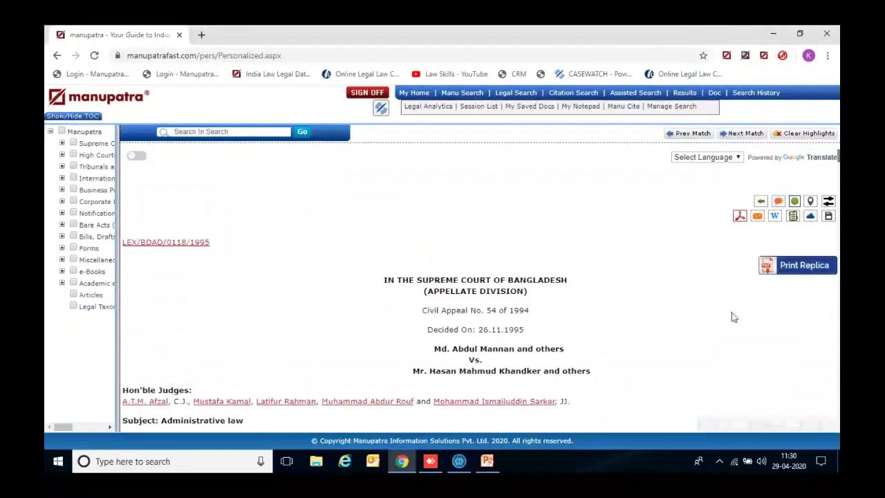
left_click(793, 272)
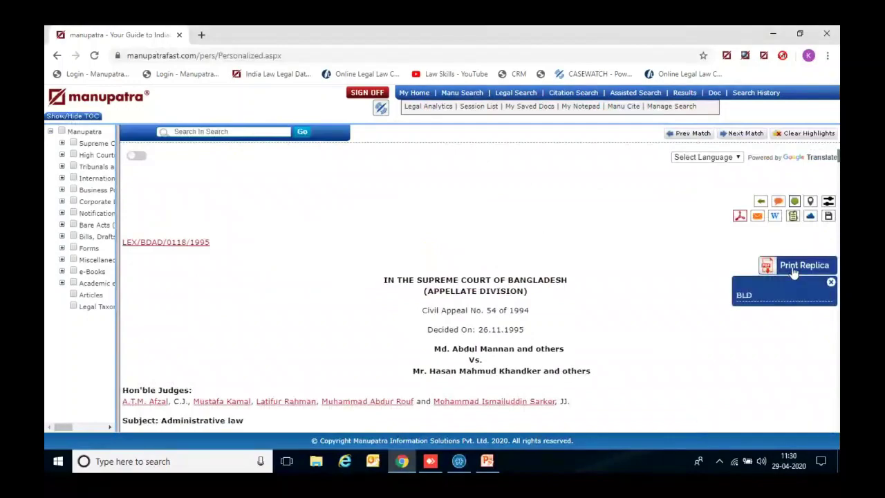
left_click(743, 295)
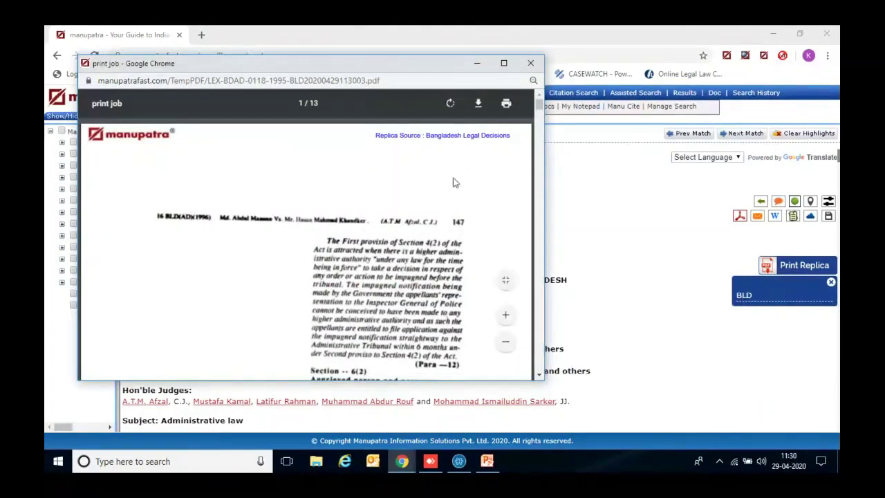
left_click(530, 63)
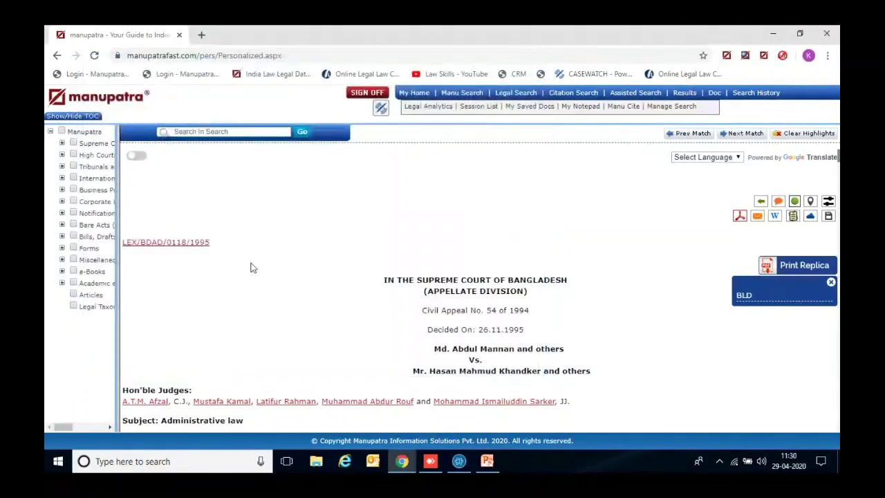
scroll(252, 268, "down", 5)
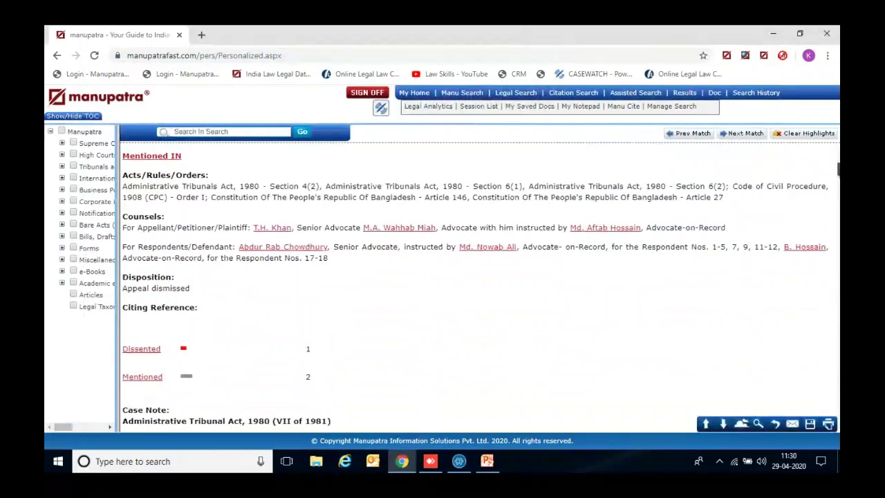
scroll(481, 289, "up", 1)
scroll(481, 290, "up", 2)
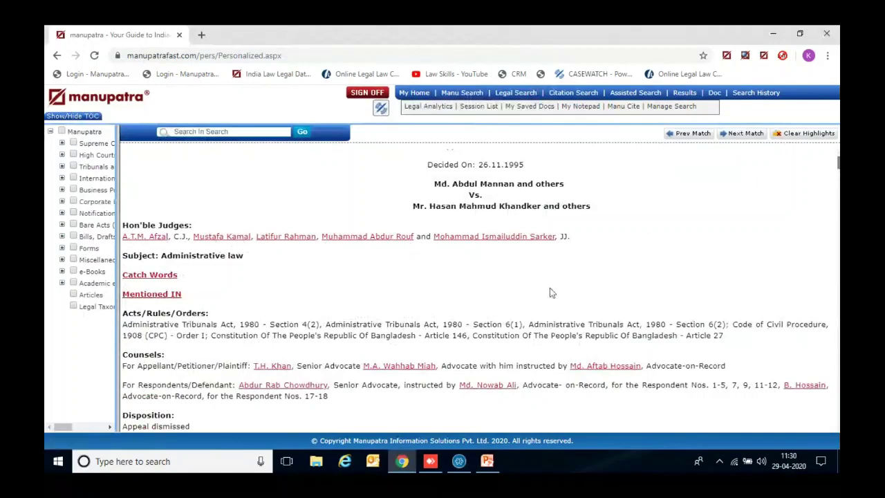
scroll(550, 289, "down", 8)
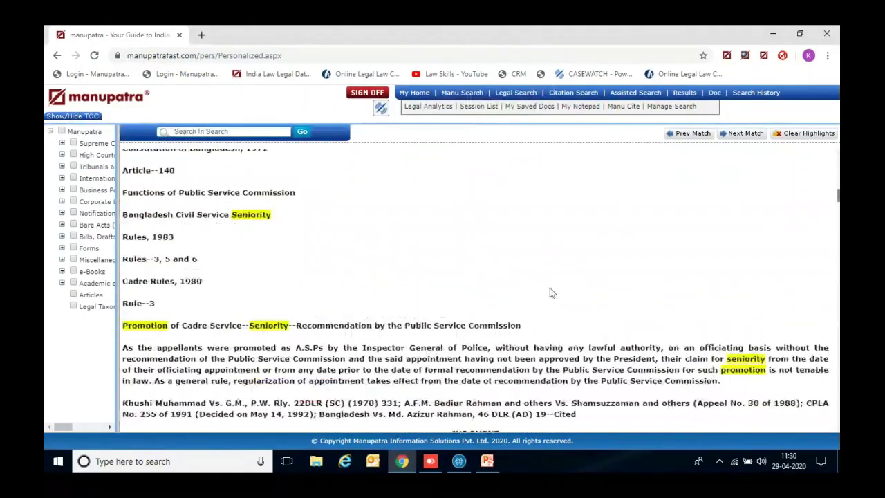
scroll(549, 293, "down", 12)
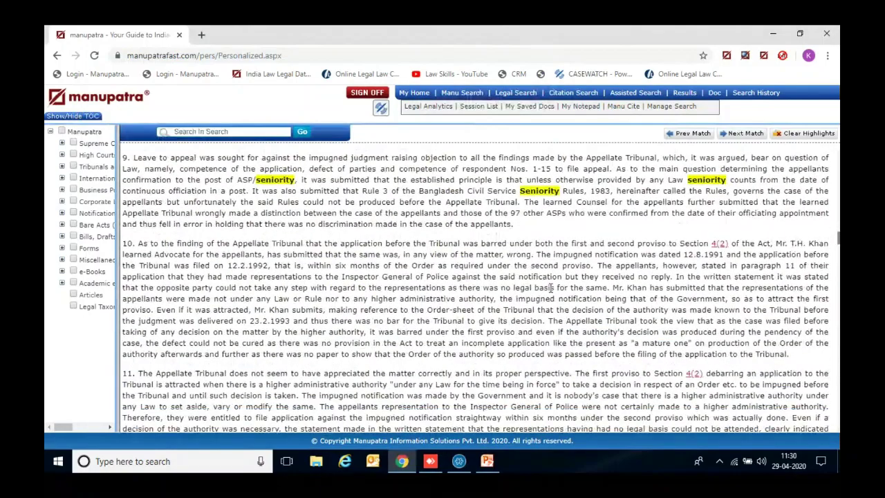
scroll(552, 288, "down", 1)
scroll(832, 272, "down", 4)
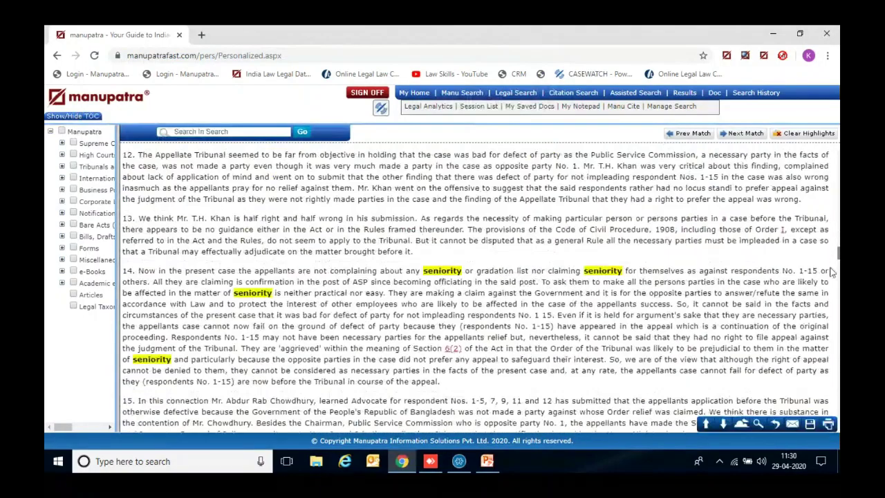
scroll(833, 272, "up", 5)
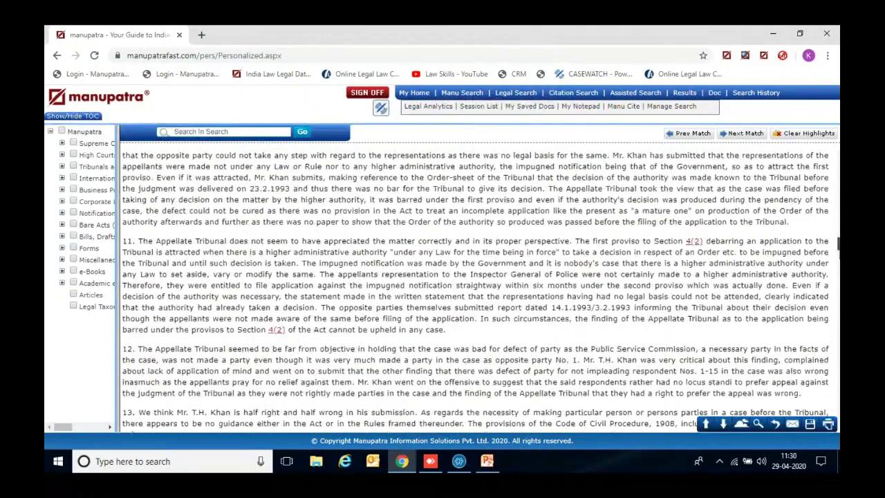
left_click(695, 243)
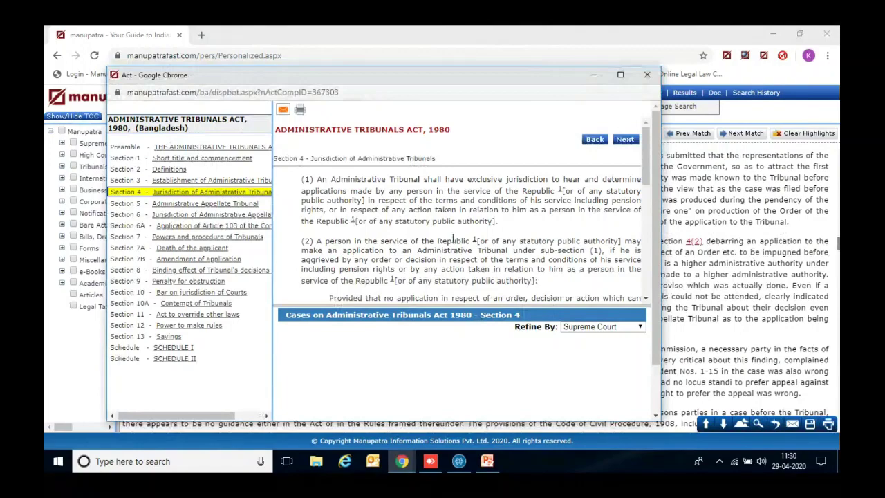
left_click(625, 139)
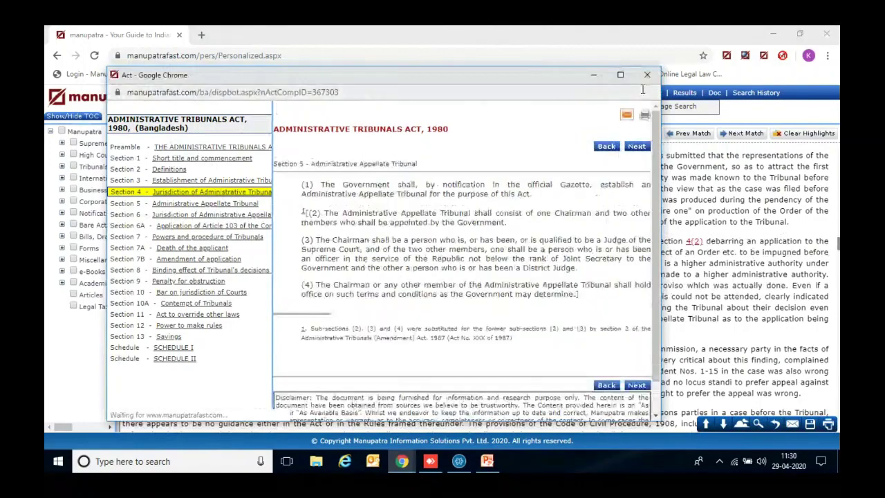
left_click(648, 75)
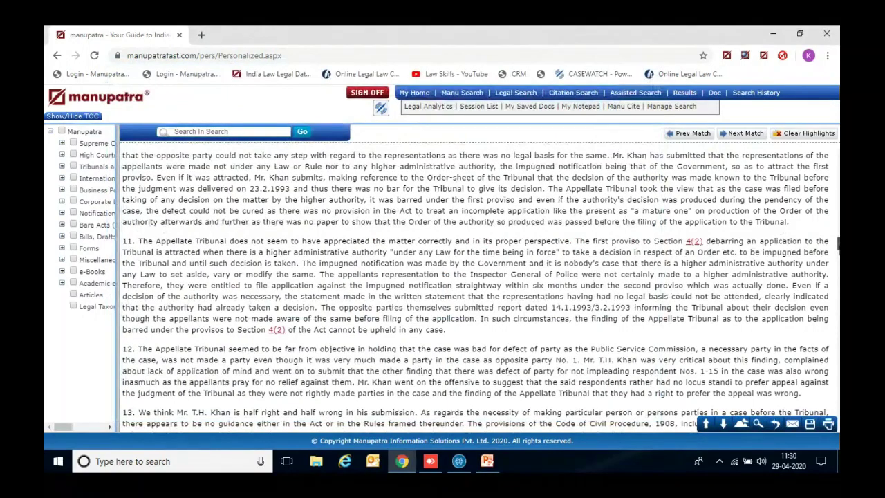
scroll(477, 276, "up", 2)
scroll(477, 283, "up", 5)
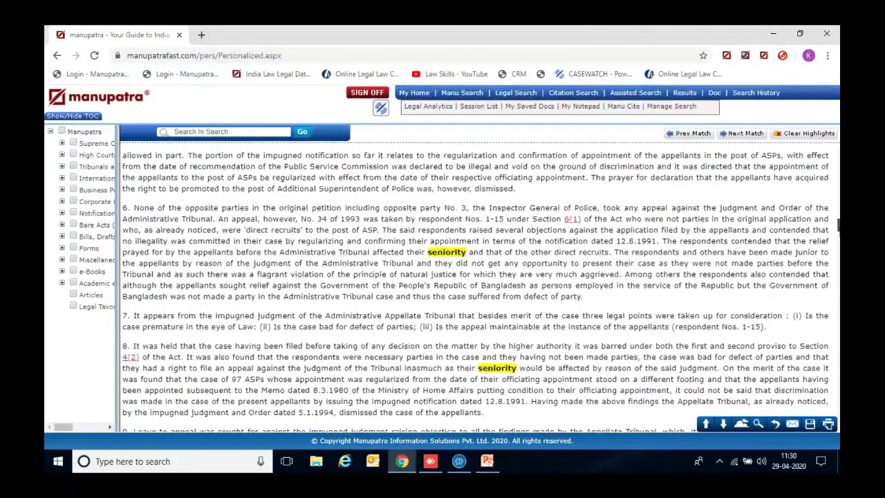
scroll(475, 290, "up", 5)
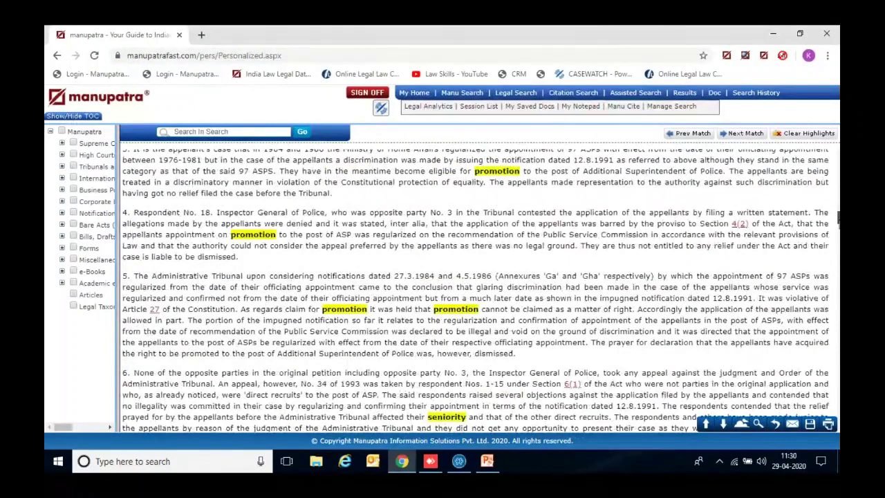
scroll(477, 290, "up", 10)
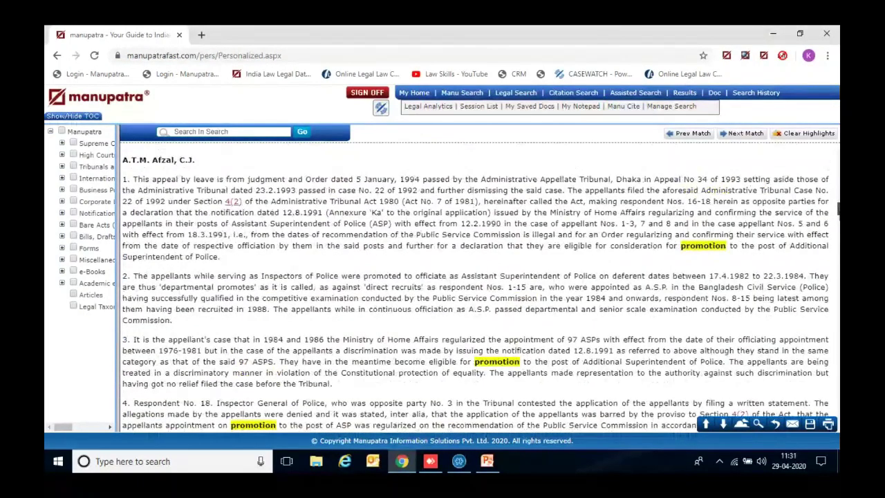
scroll(477, 291, "up", 5)
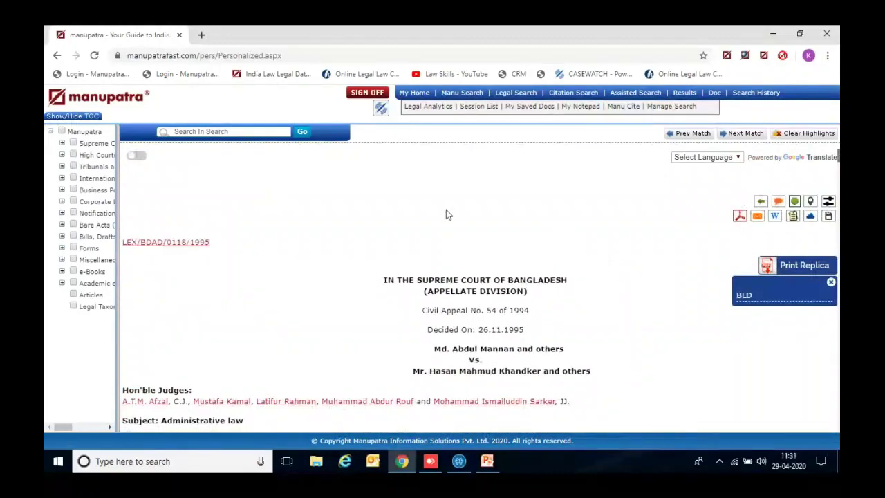
left_click(761, 202)
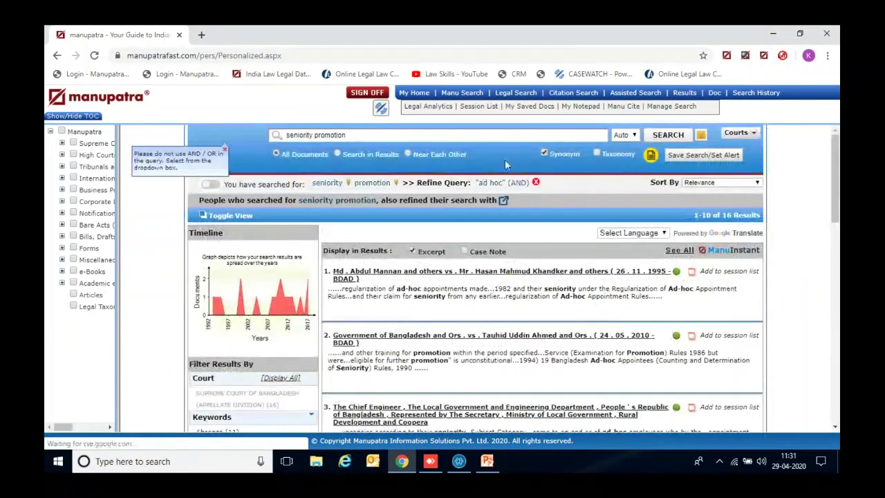
Read through the search tips window and close it, leaving the 16 results listed.
left_click(701, 136)
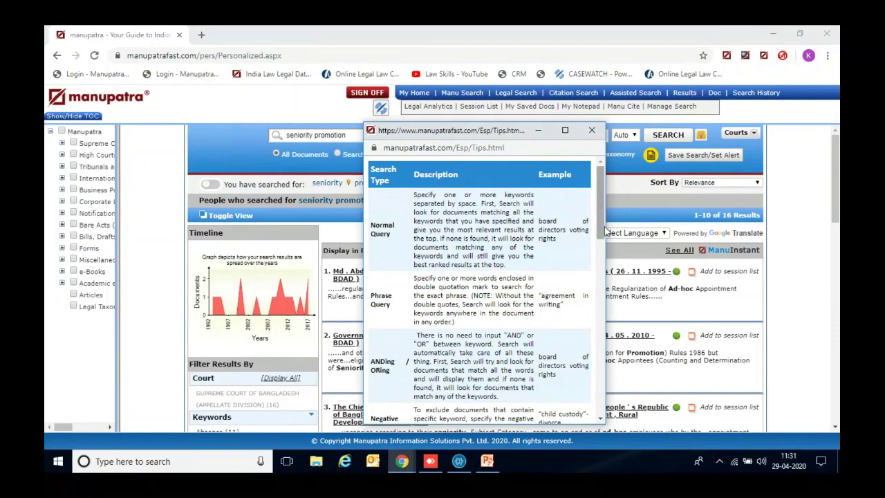
left_click_drag(600, 220, 599, 247)
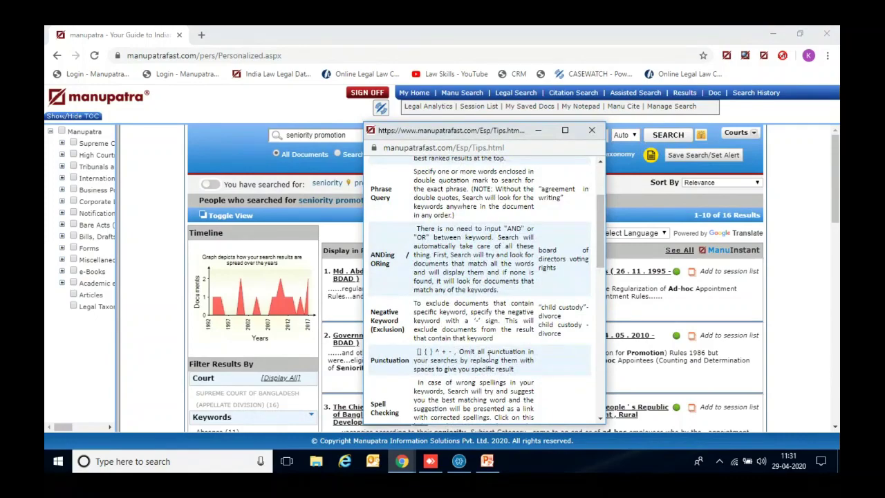
left_click_drag(599, 254, 599, 316)
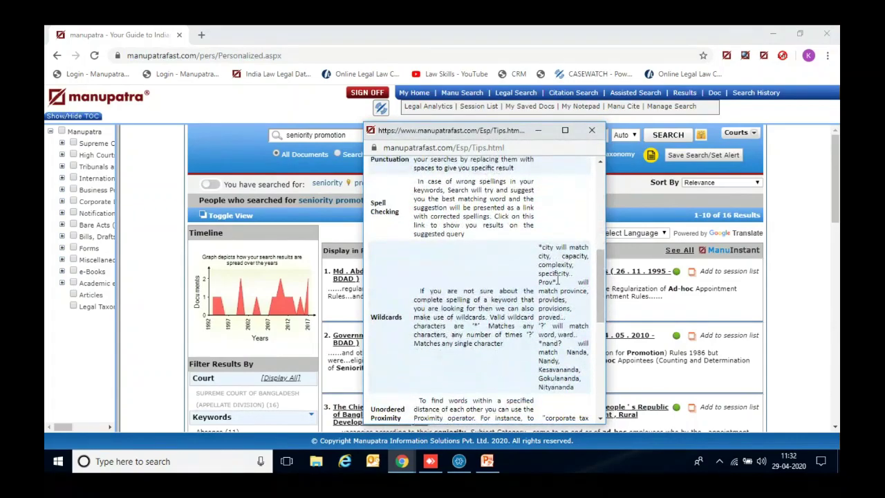
left_click_drag(601, 291, 596, 146)
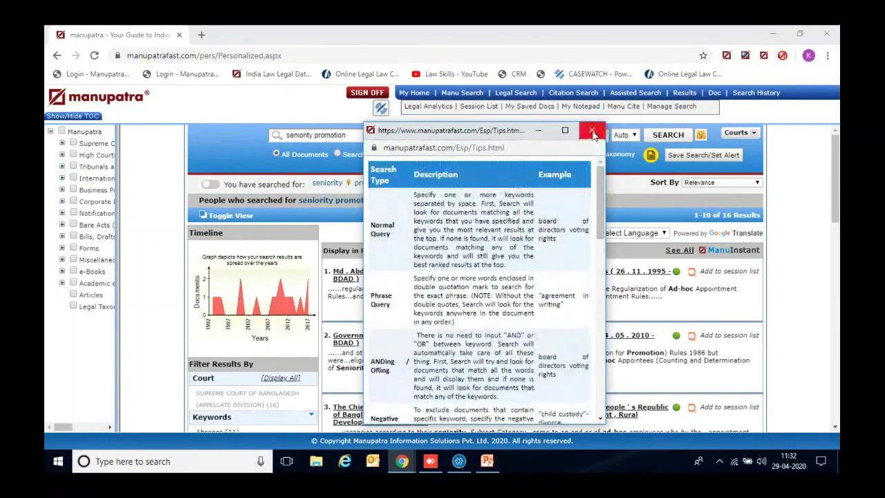
left_click(592, 130)
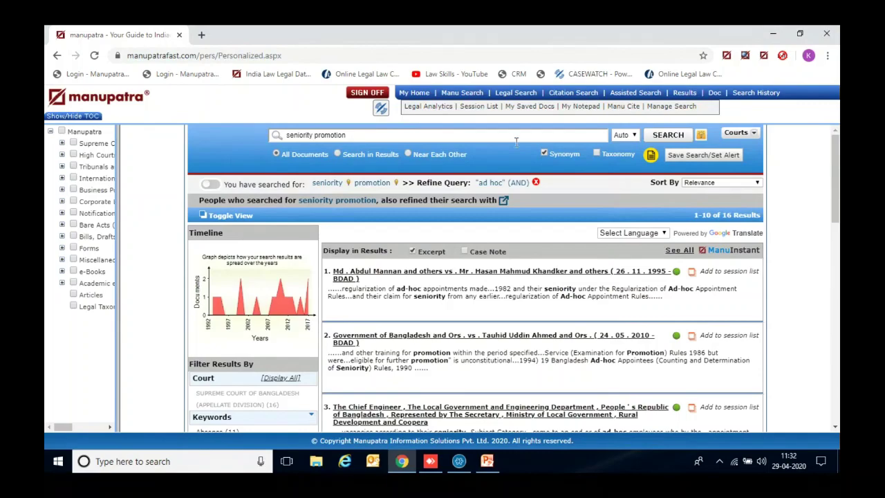
Run a Bangladesh-only Legal Search with appellant/respondent 'ministry of law justice', returning 63 results.
left_click(515, 98)
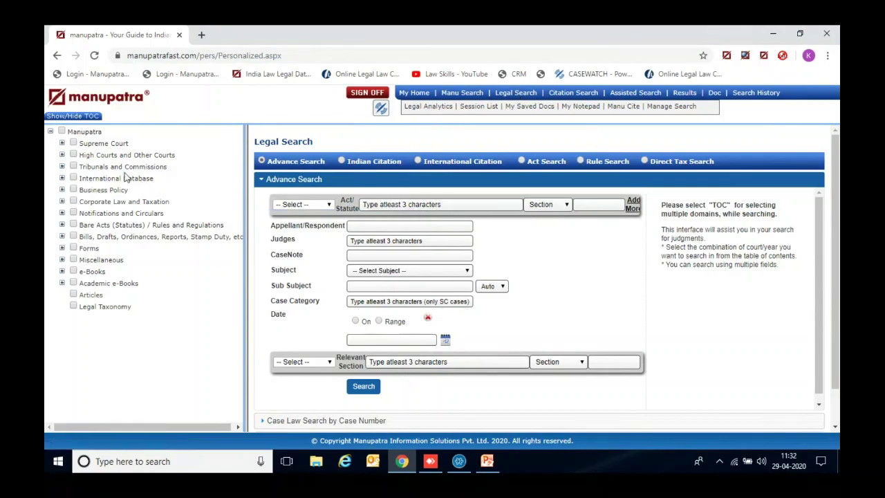
left_click(61, 179)
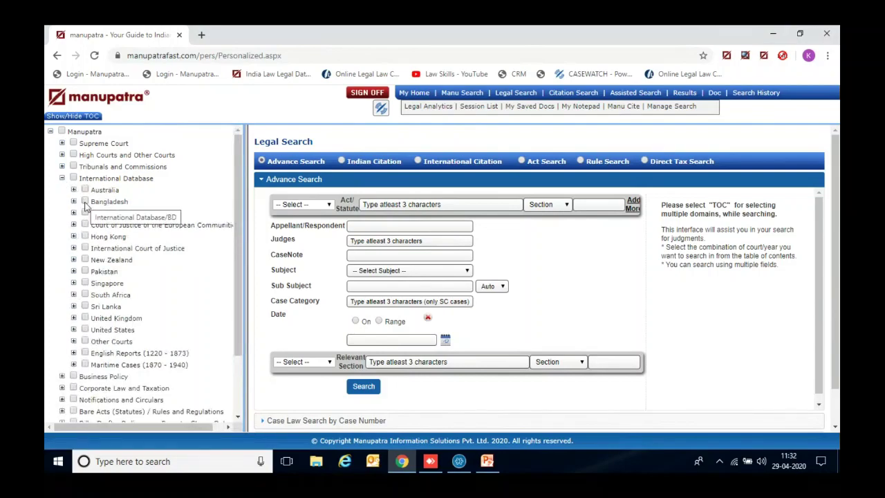
left_click(85, 202)
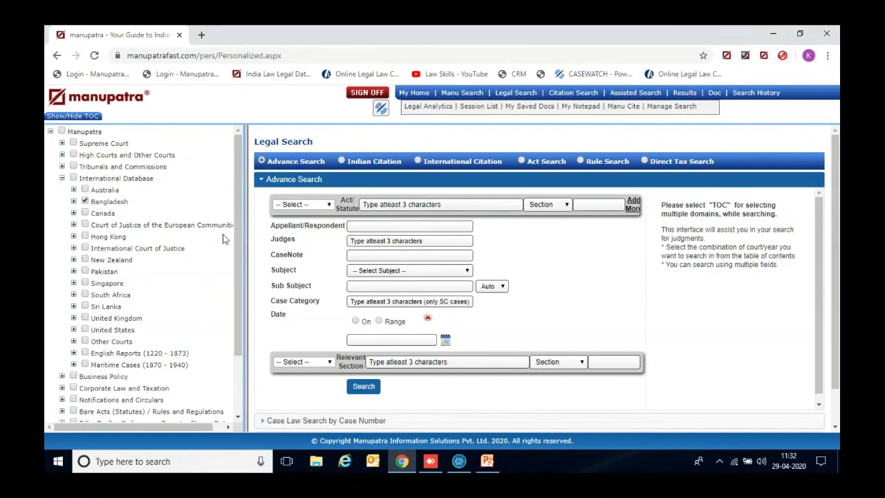
left_click(353, 227)
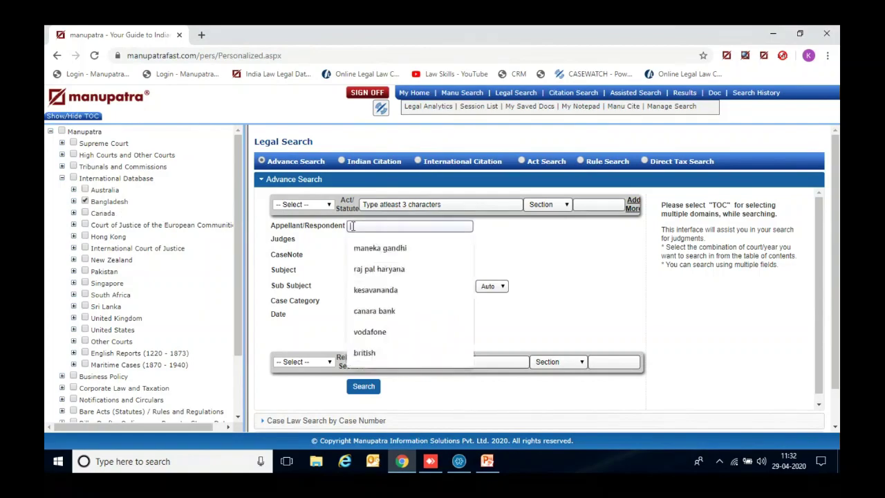
type("ministry of law justice")
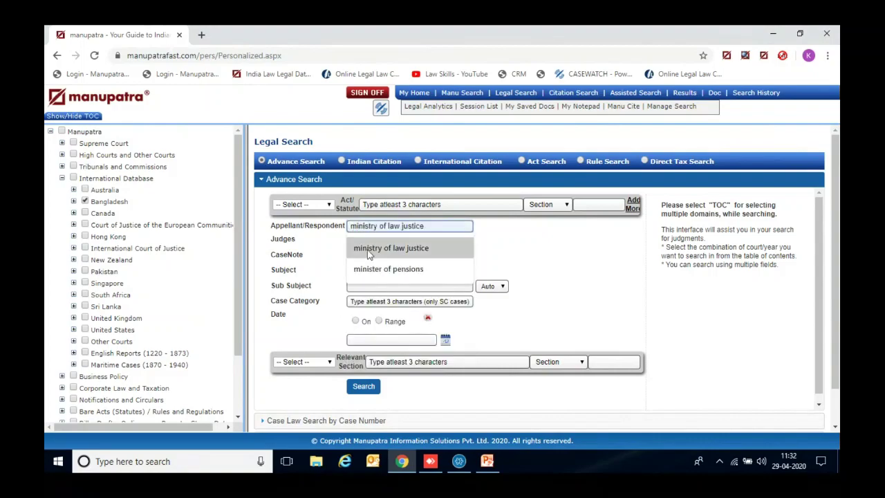
left_click(369, 250)
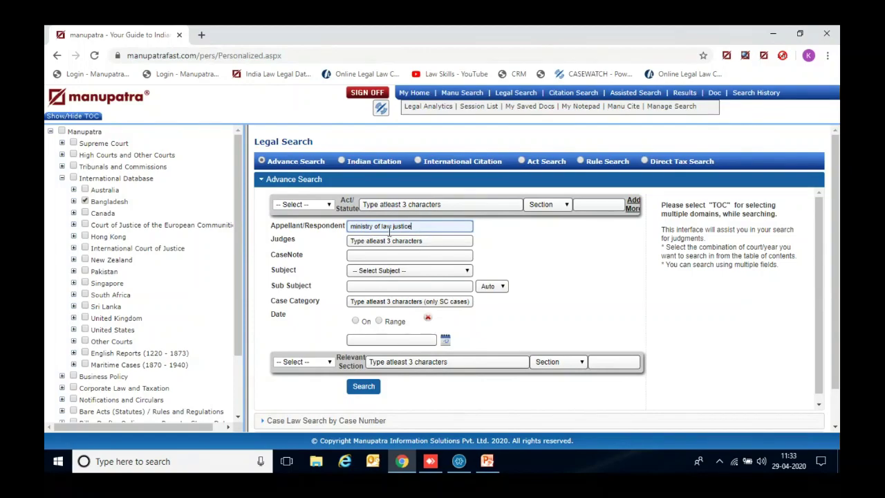
left_click(362, 389)
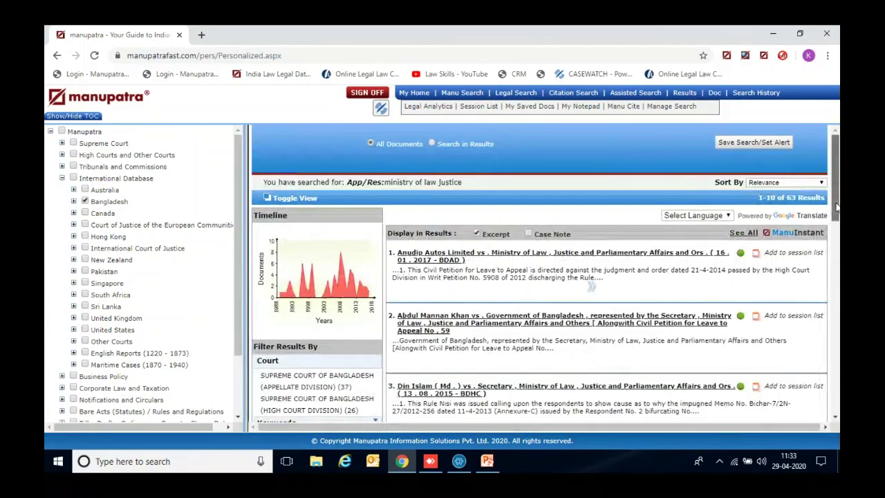
Add results 1 and 3 to the session list, confirming each alert with OK.
left_click_drag(835, 207, 836, 215)
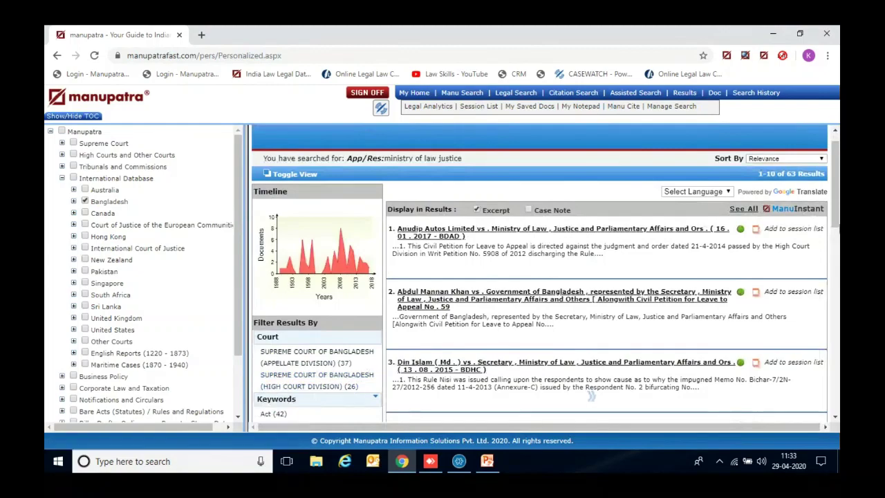
left_click_drag(838, 201, 838, 256)
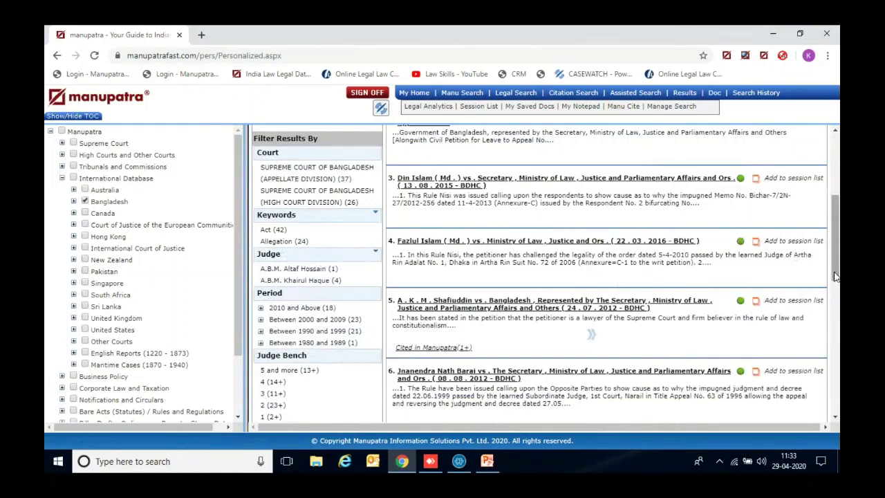
left_click_drag(835, 277, 835, 217)
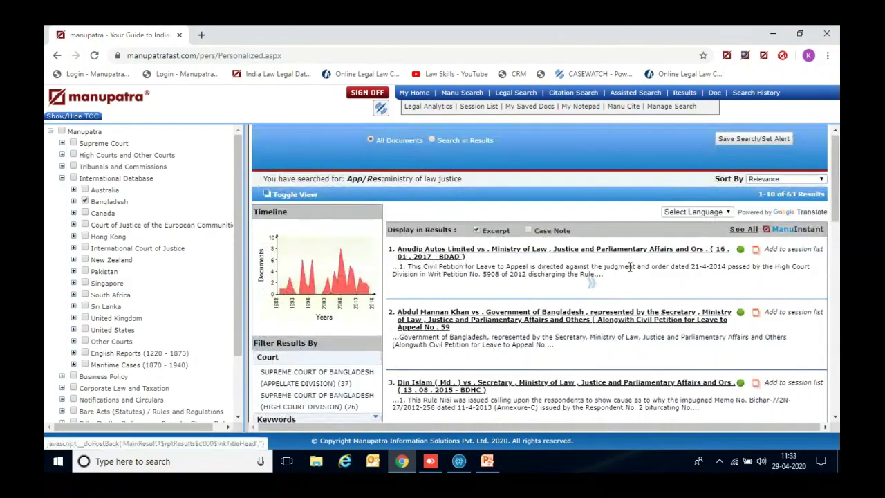
left_click(789, 252)
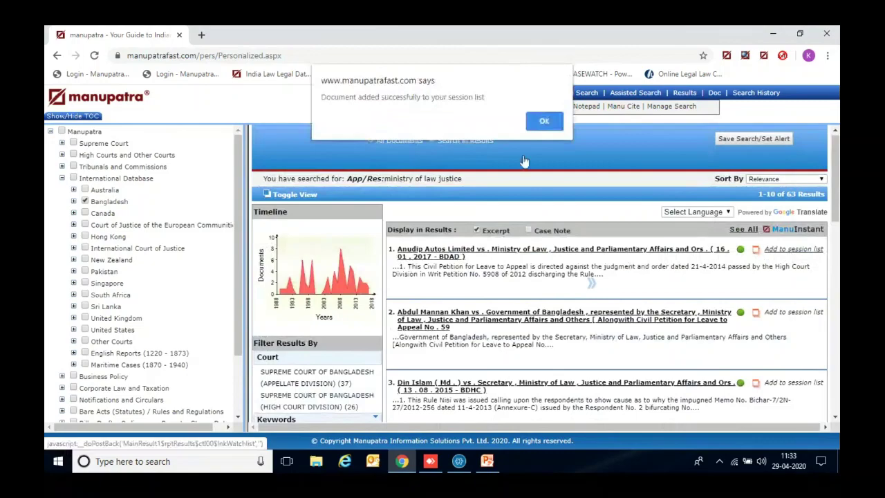
left_click(544, 122)
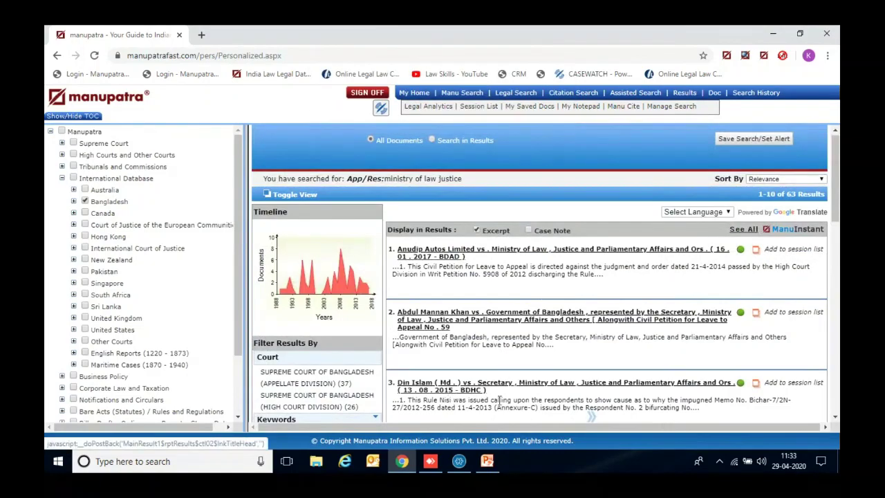
left_click(775, 391)
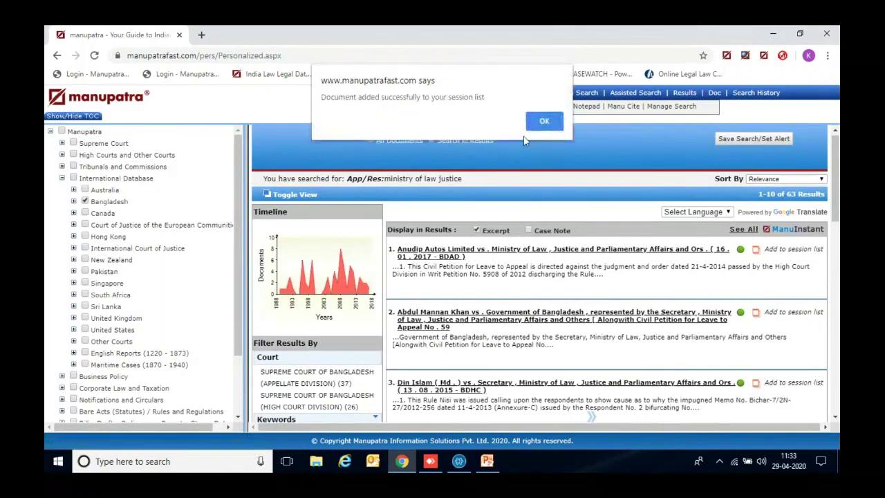
left_click(544, 122)
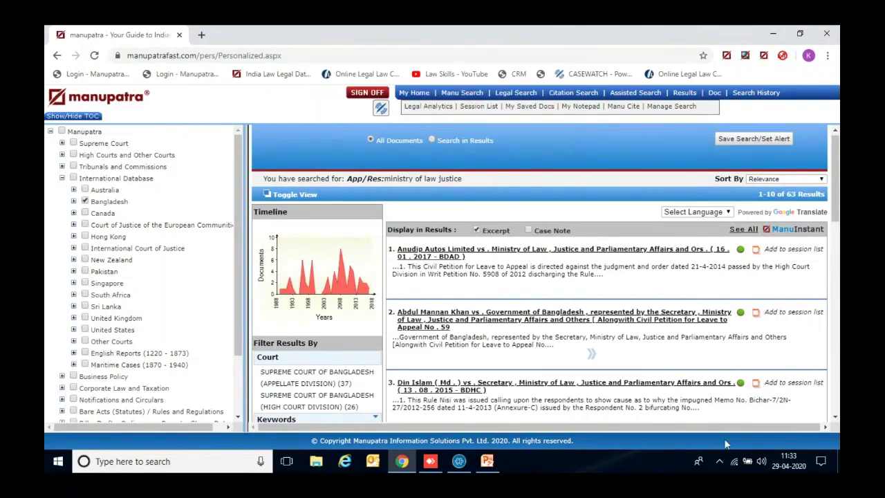
Preview result 3 in a separate window, then tick both saved judgments in the Session List.
left_click(756, 387)
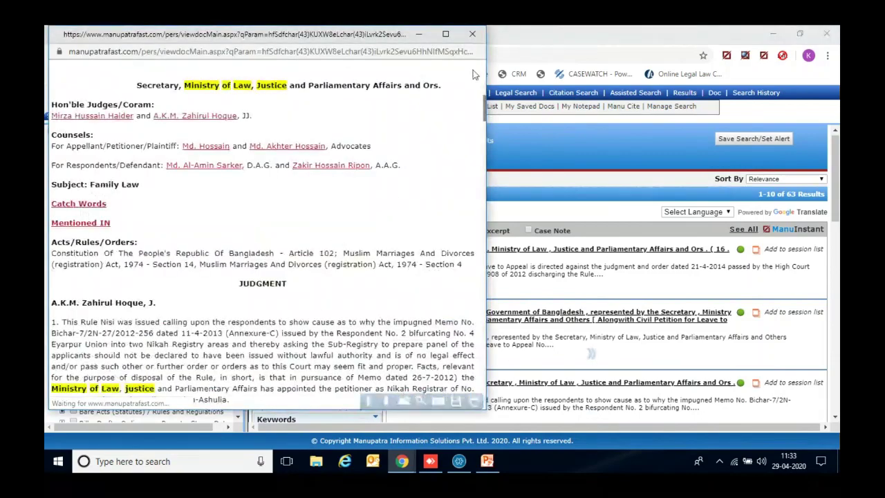
left_click(474, 33)
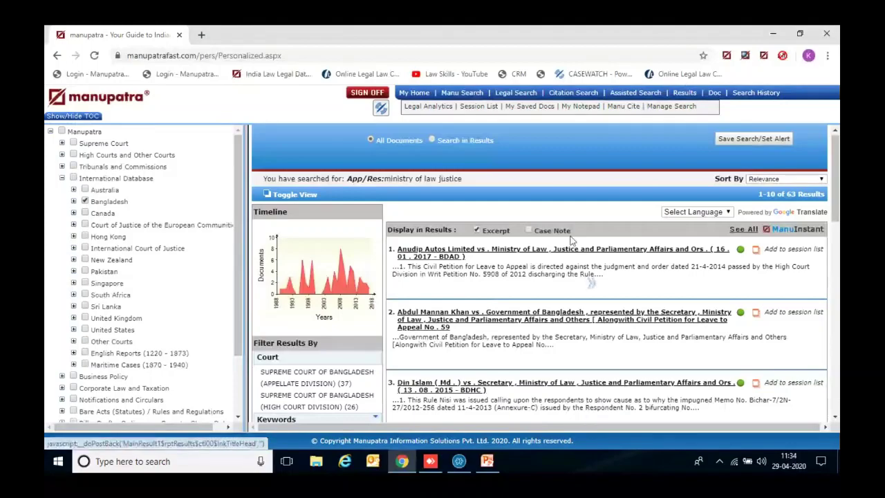
left_click(488, 108)
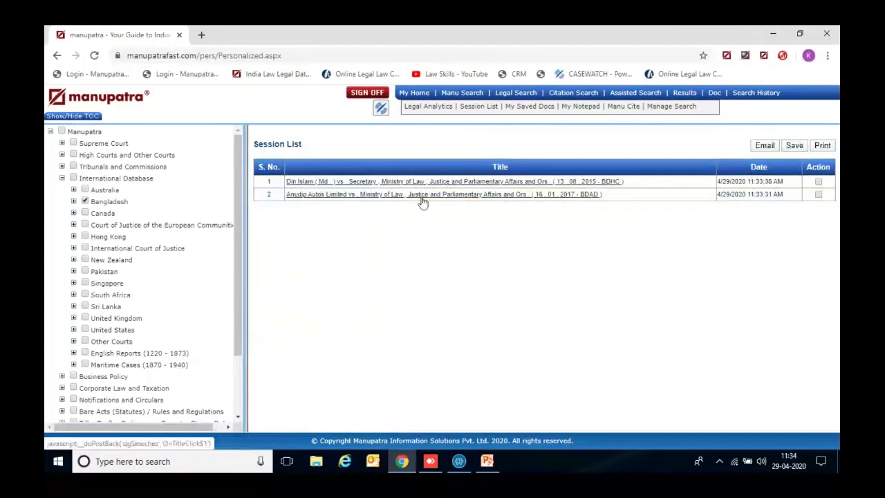
left_click(819, 194)
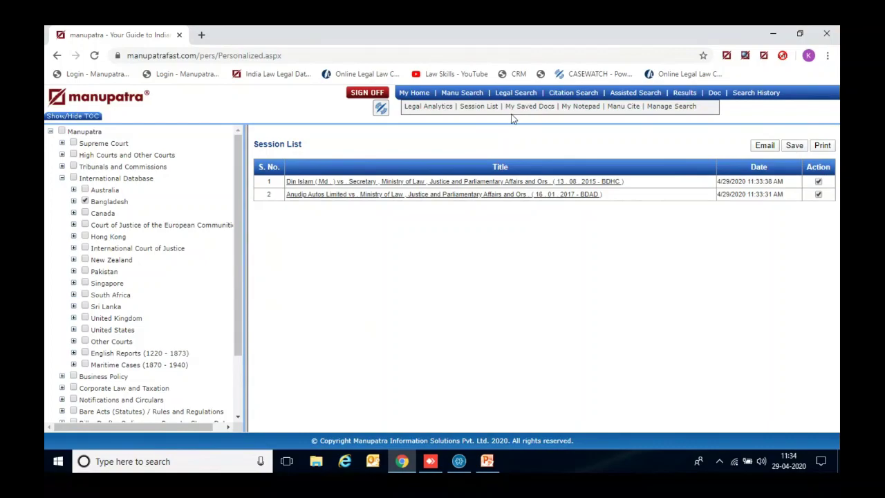
left_click(520, 92)
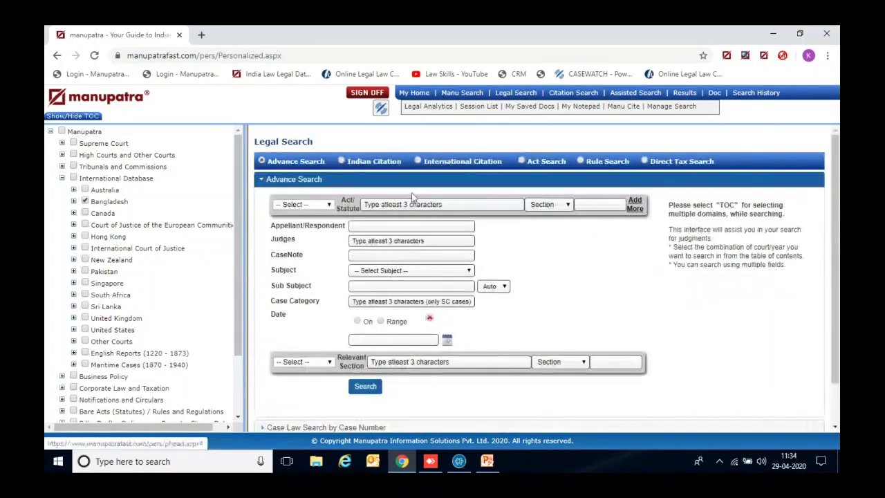
Search by Subject 'Constitution', which finds nothing, and return to the blank Legal Search form.
left_click(377, 272)
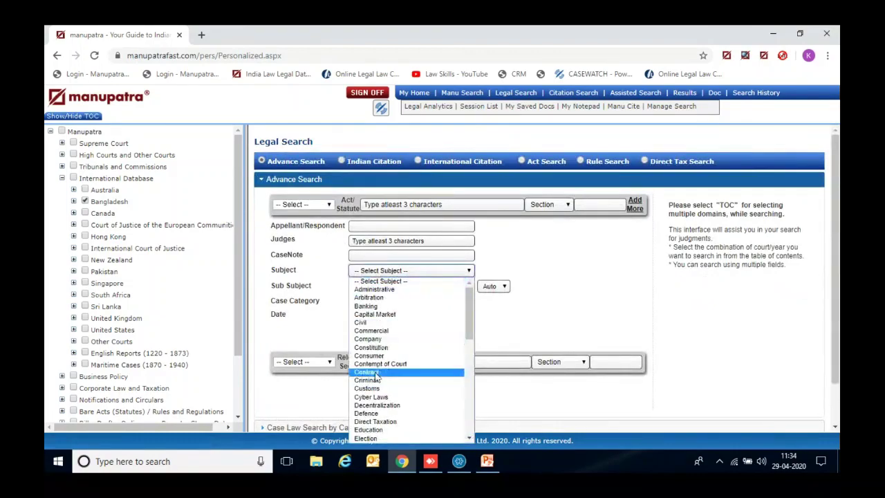
left_click(436, 348)
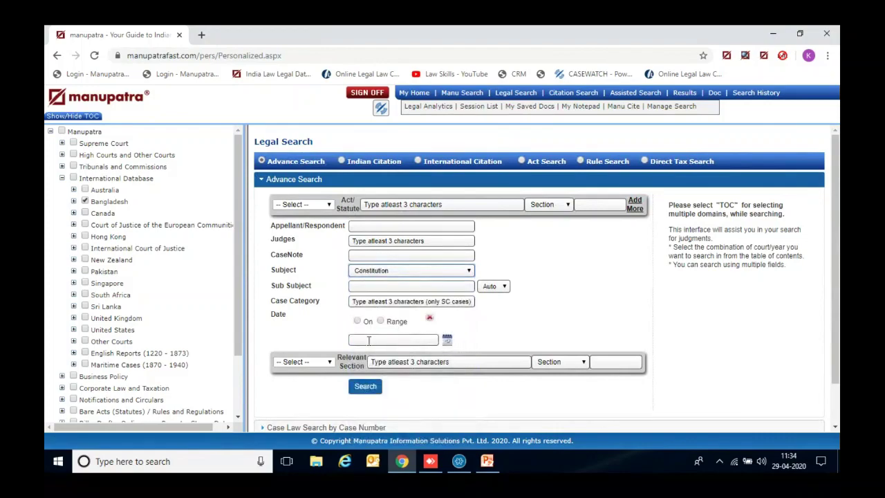
left_click(365, 387)
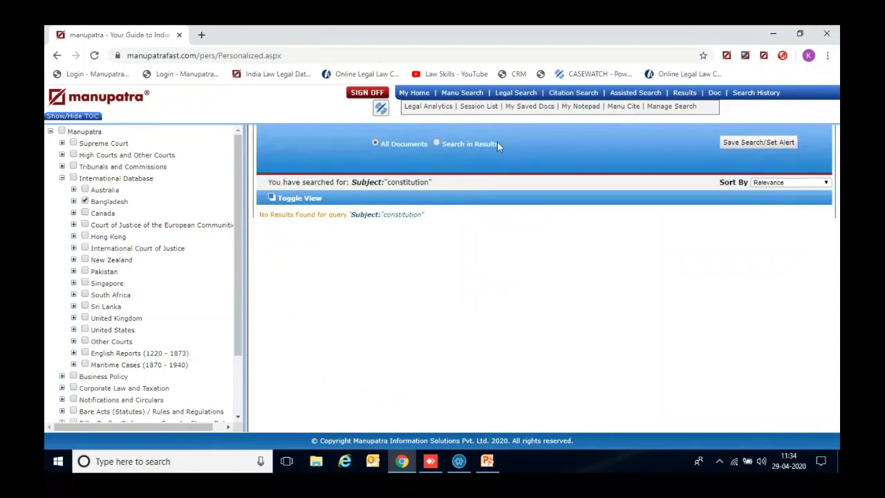
left_click(515, 93)
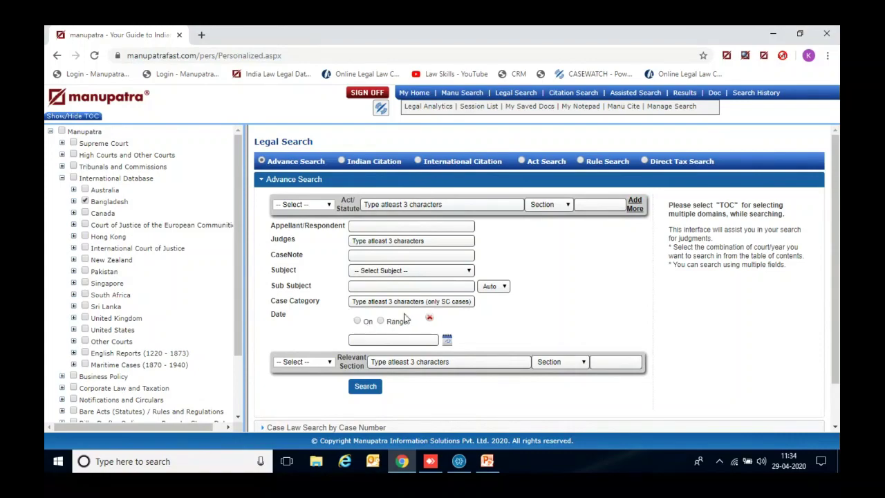
Start a date-range judgment search with the start date set to 01/01/2001.
left_click(380, 323)
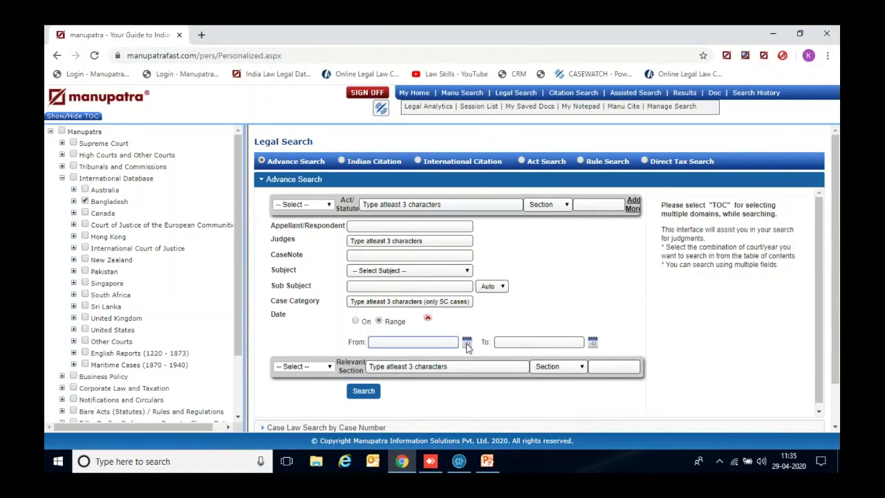
left_click(467, 343)
left_click(419, 259)
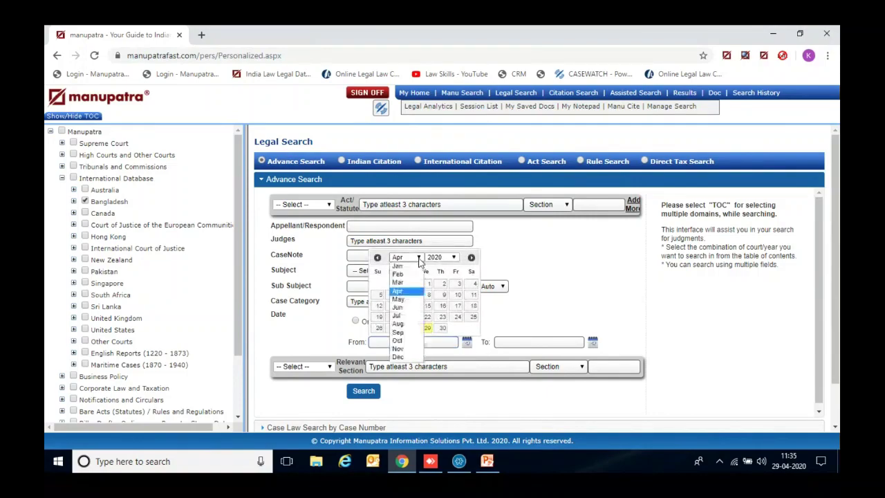
left_click(398, 267)
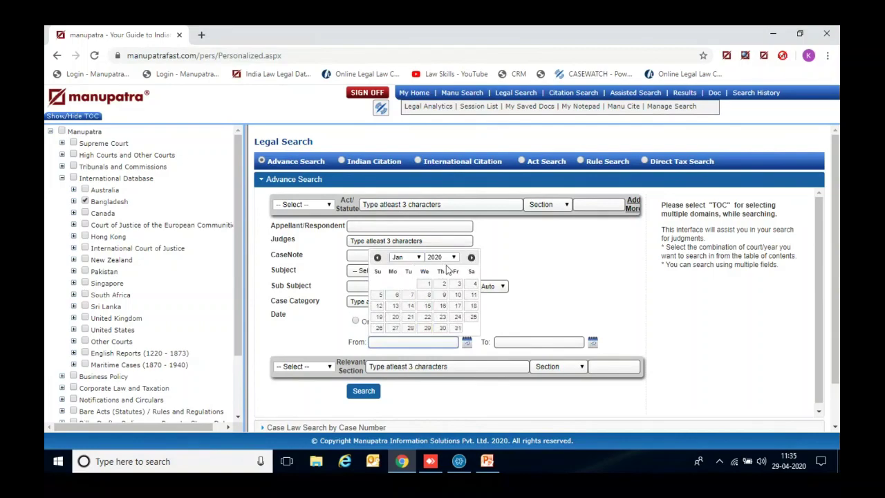
left_click(444, 258)
left_click(437, 267)
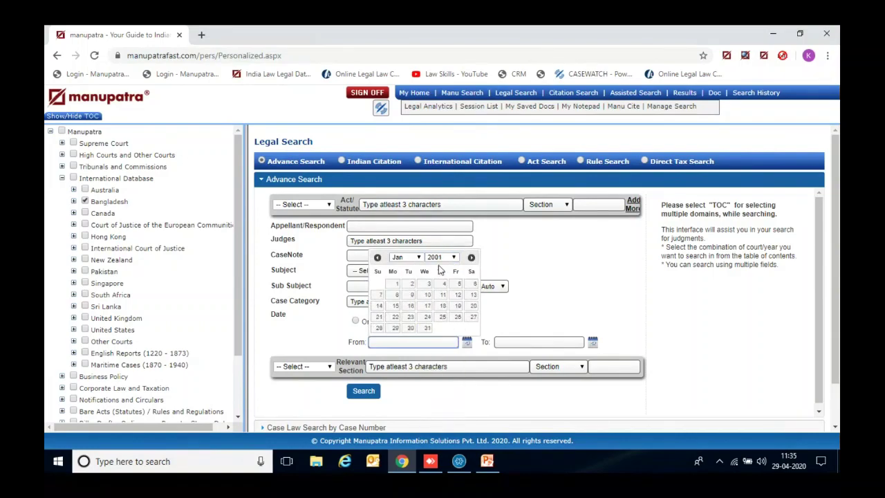
left_click(397, 286)
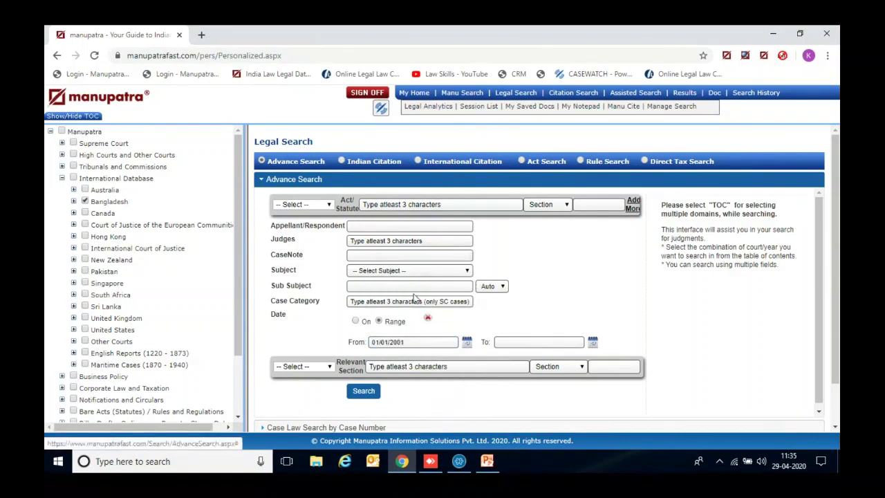
Set the end date to 30 April 2002 and run the date-range search.
left_click(593, 343)
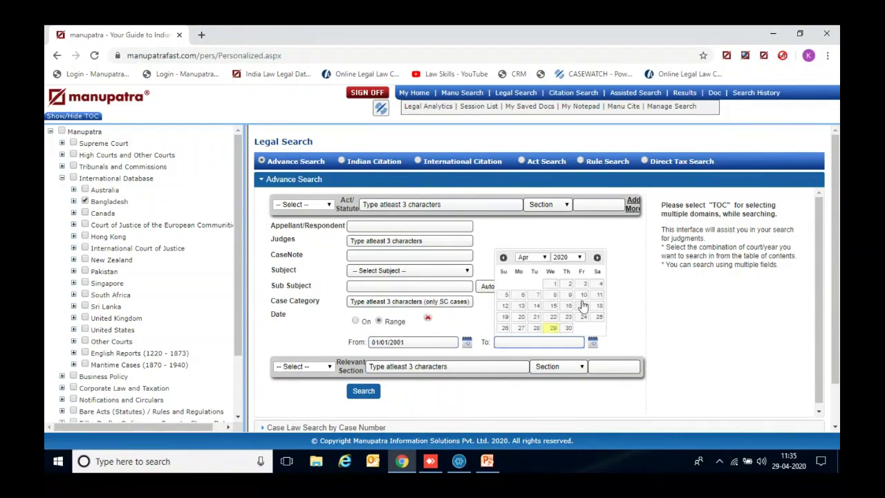
left_click(581, 259)
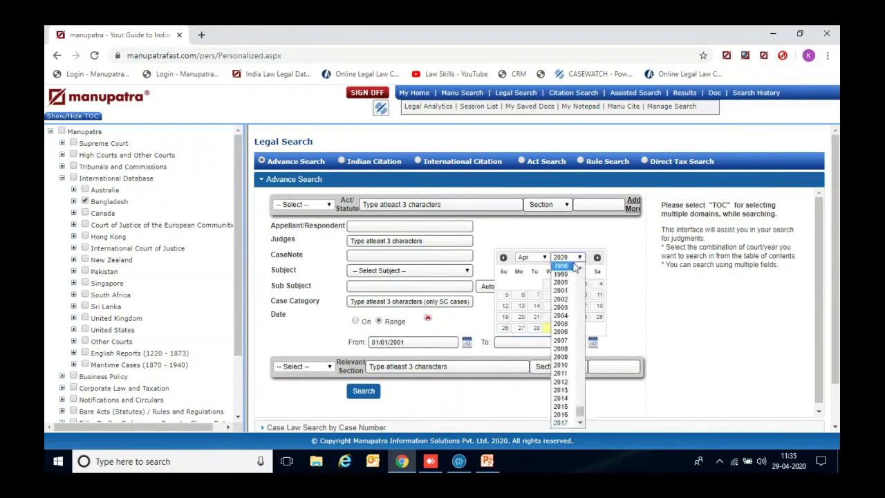
left_click(561, 298)
left_click(535, 329)
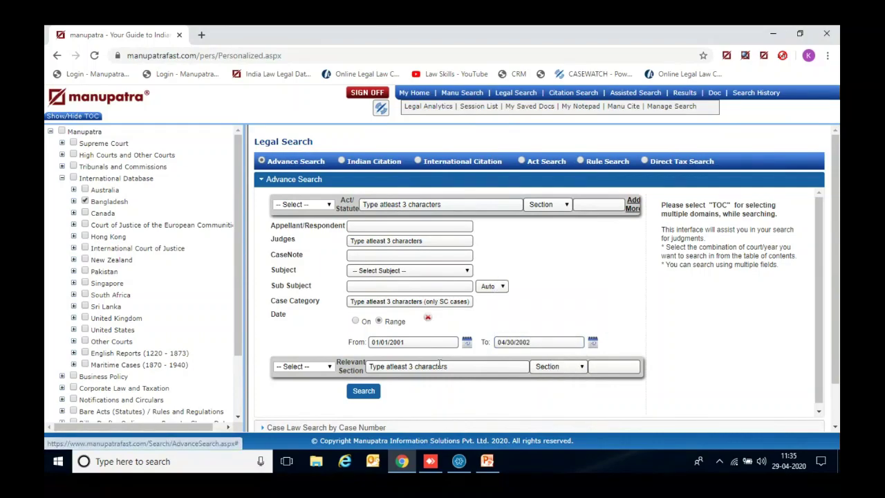
left_click(363, 393)
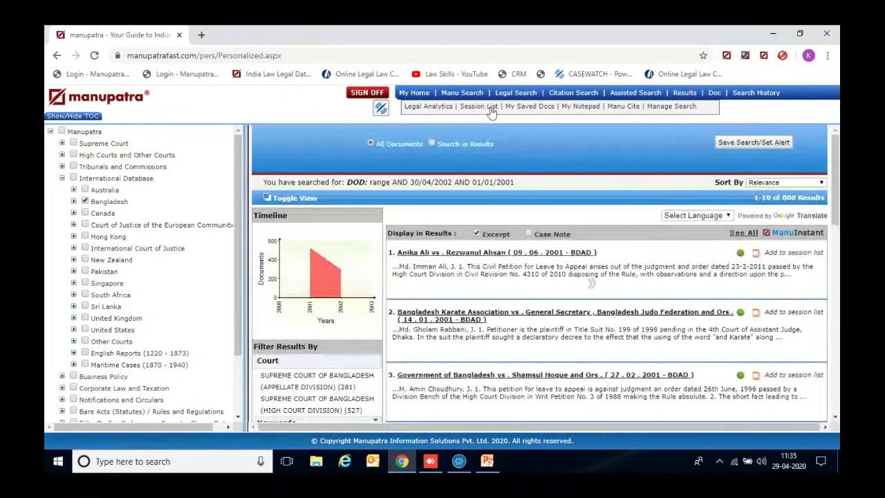
Return to Legal Search, switch to Act Search and limit it to International acts.
left_click(529, 98)
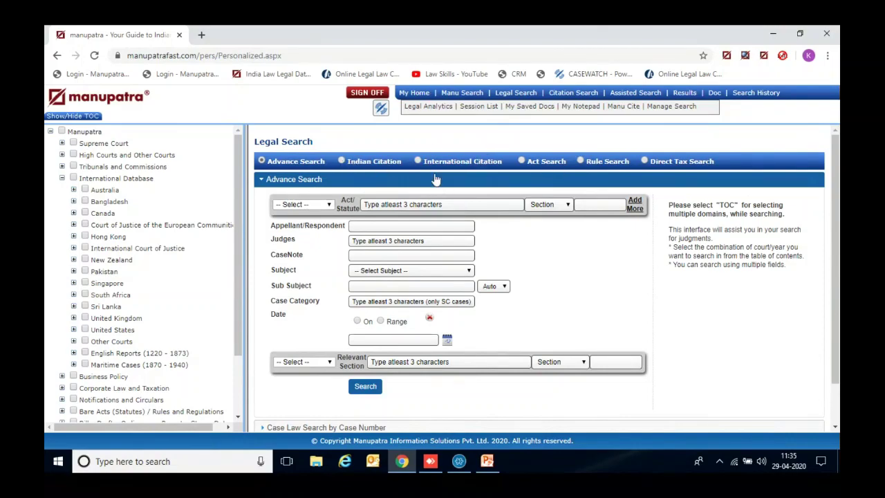
left_click(522, 162)
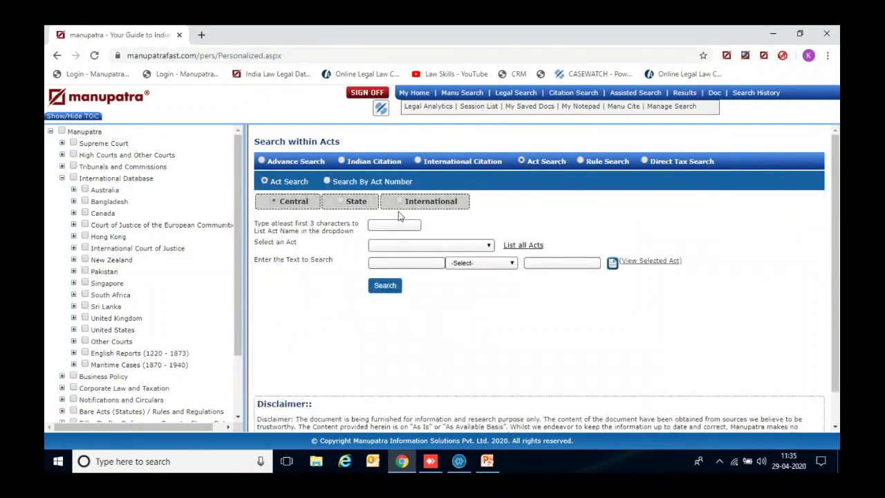
left_click(375, 226)
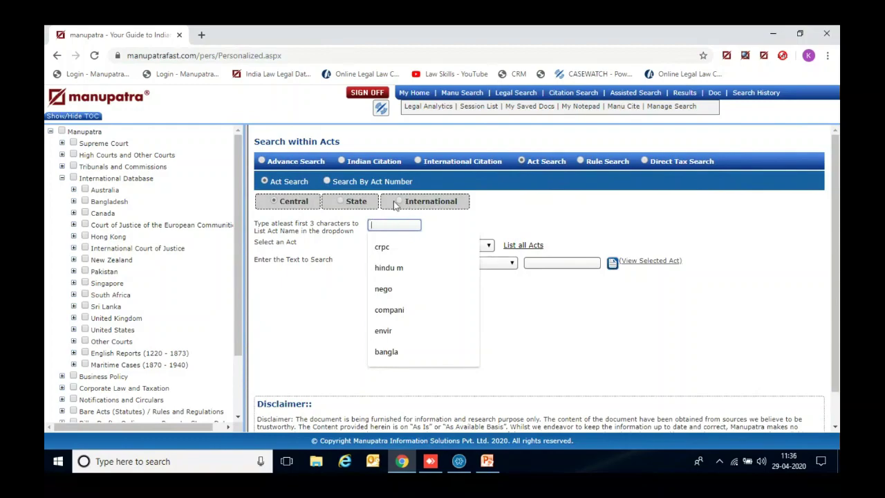
left_click(400, 202)
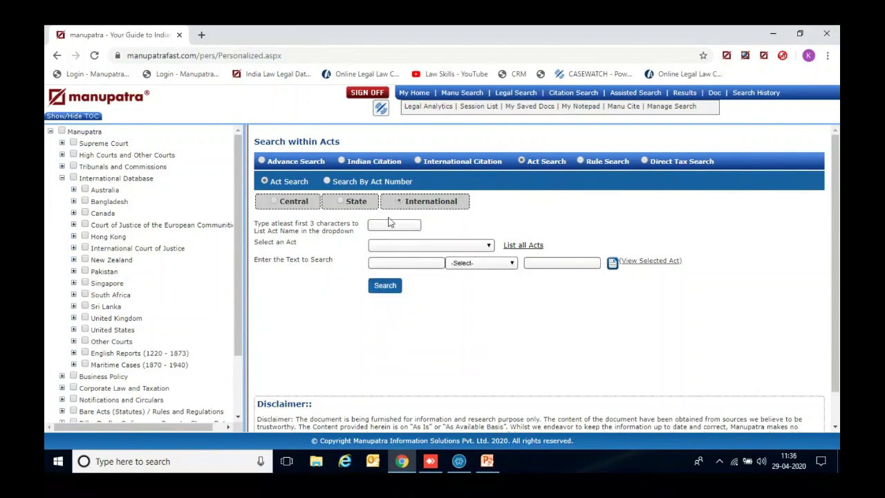
Enter 'consti', choose the Bangladesh constitution, then view and close its full text.
left_click(383, 226)
type("consti")
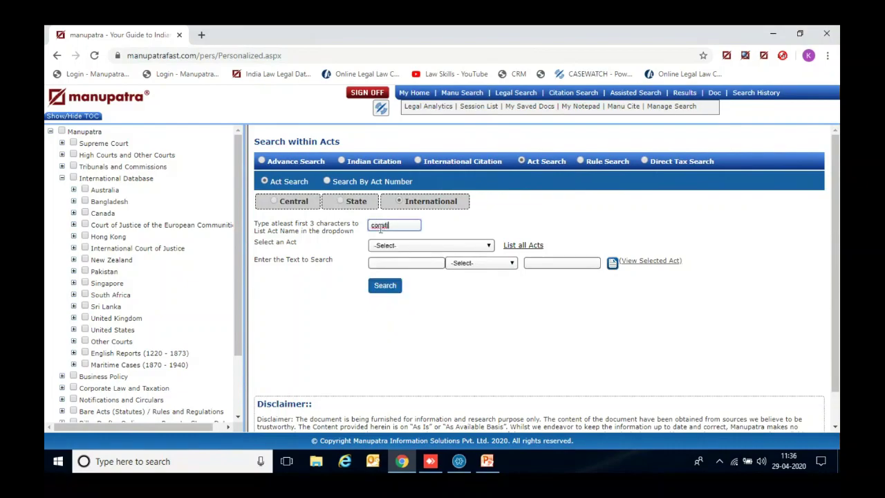
left_click(396, 247)
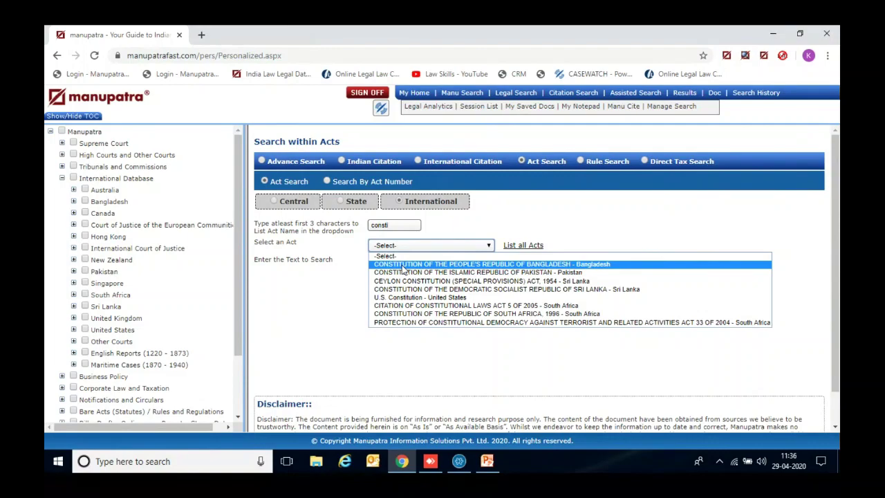
left_click(403, 266)
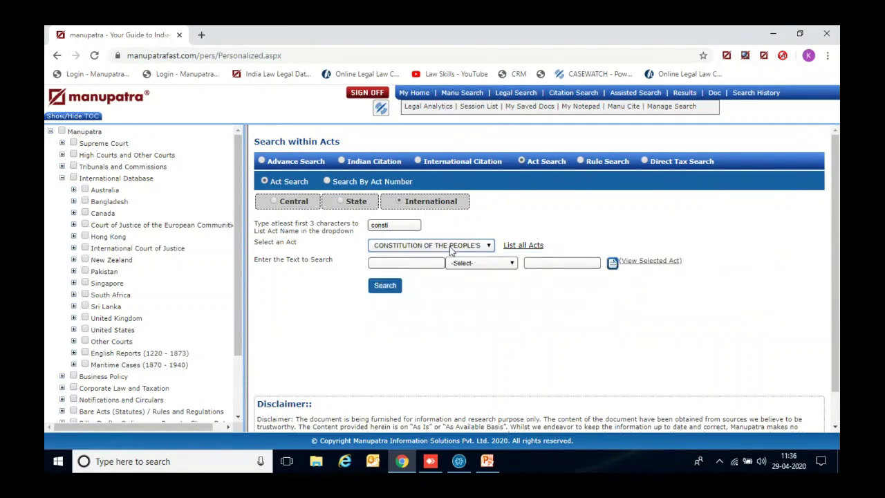
left_click(648, 262)
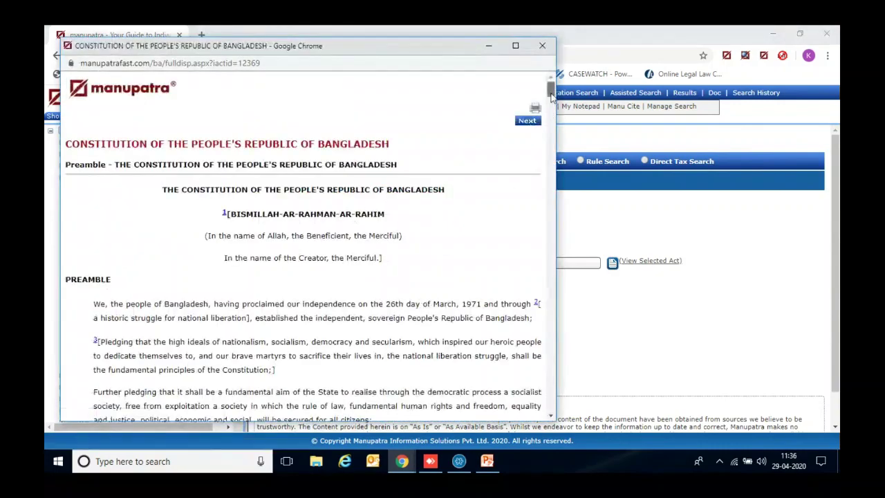
mouse_move(551, 97)
left_mouse_down()
mouse_move(530, 375)
mouse_move(549, 89)
left_mouse_up()
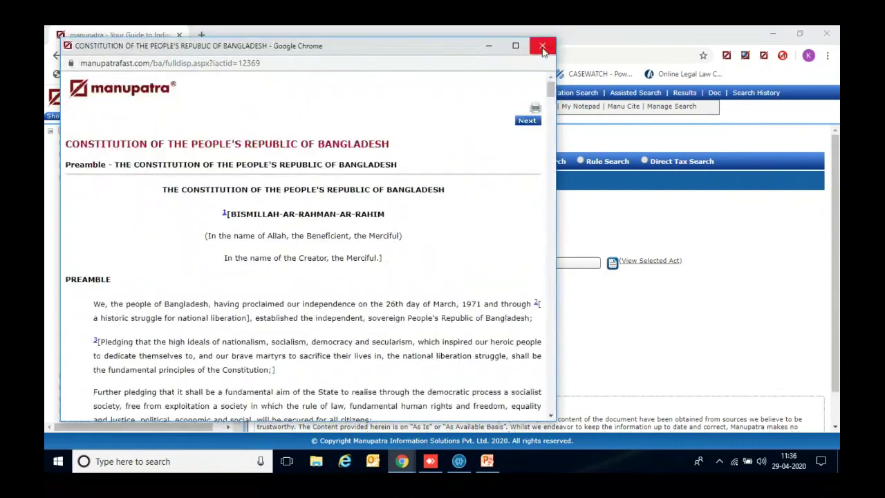
left_click(542, 46)
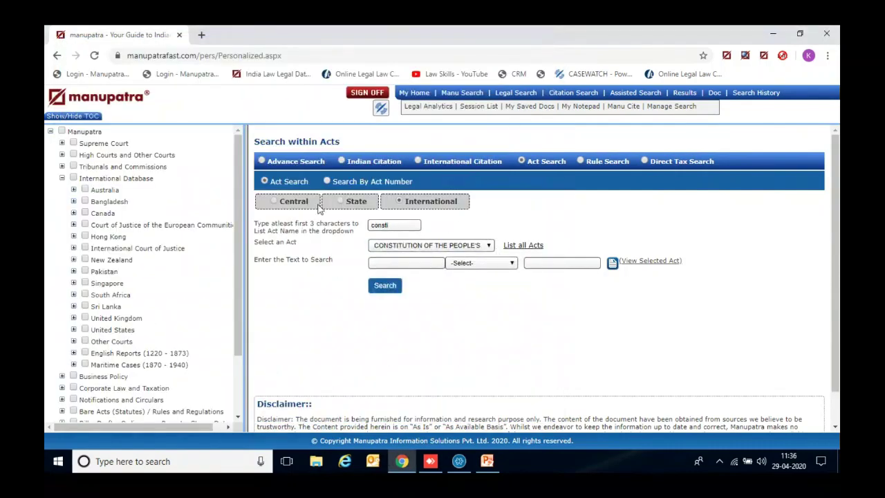
View and close CONSTITUTION OF INDIA - Central among Central acts, then reselect International.
left_click(275, 202)
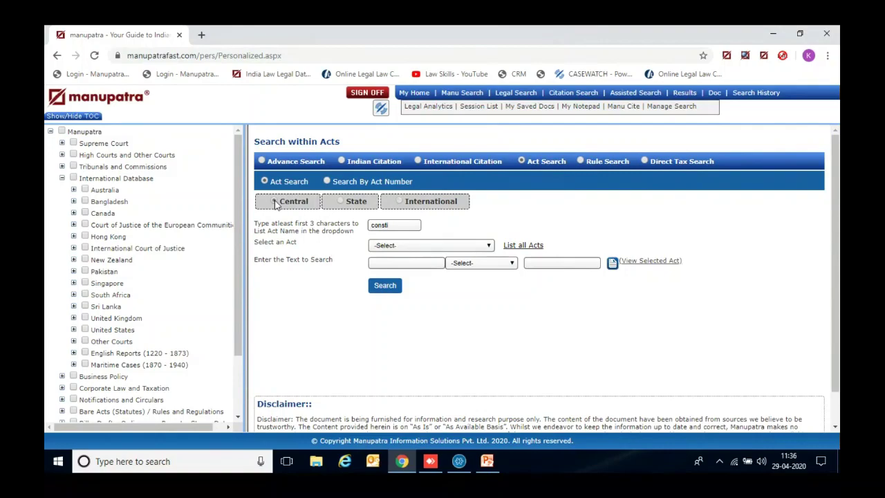
left_click(415, 247)
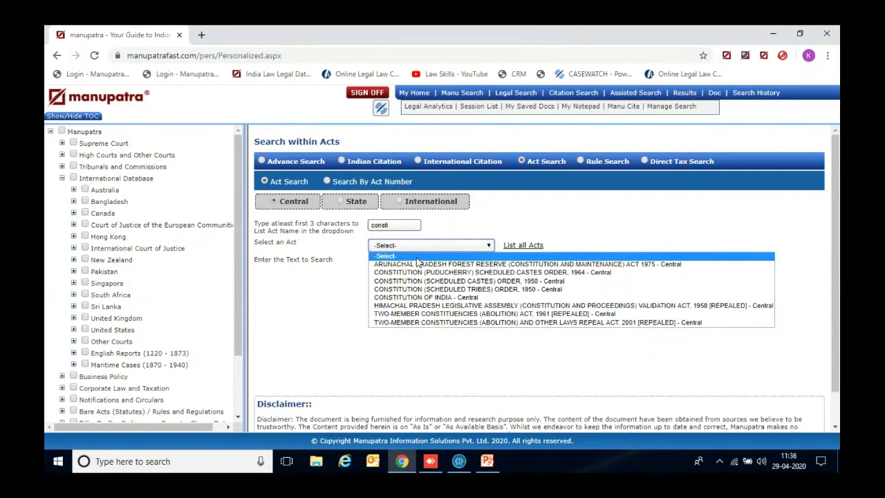
left_click(420, 302)
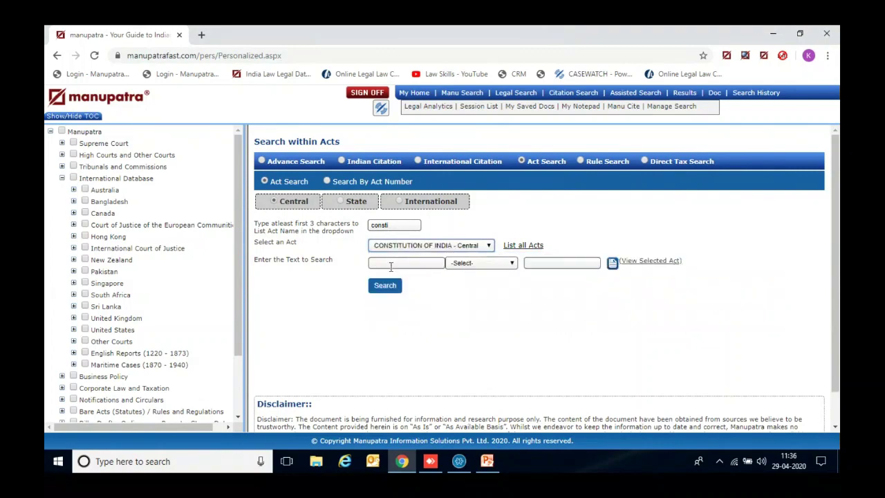
left_click(634, 263)
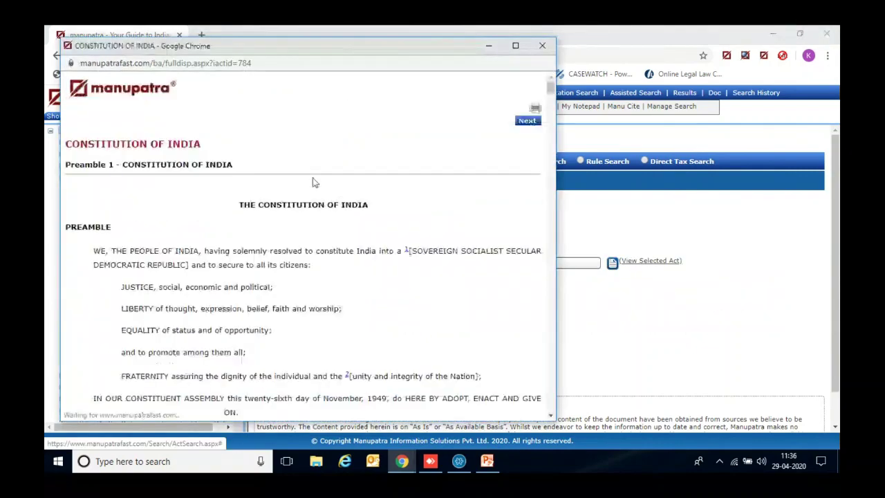
left_click(542, 46)
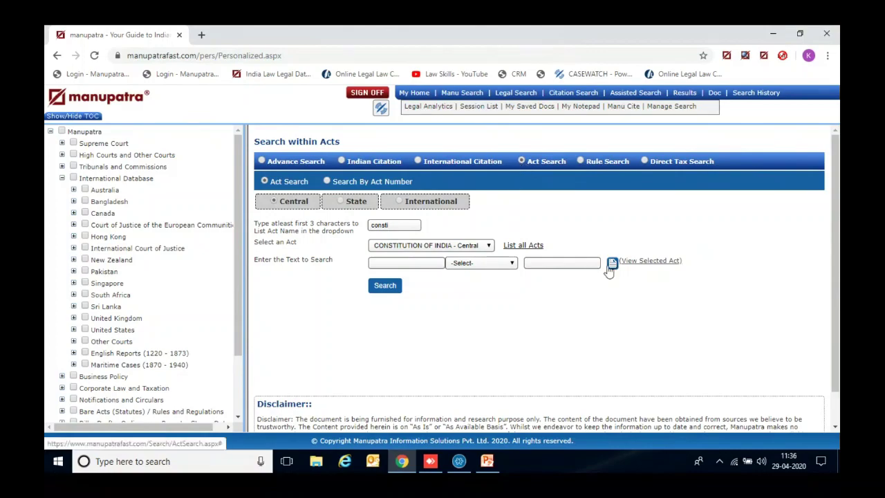
left_click(399, 202)
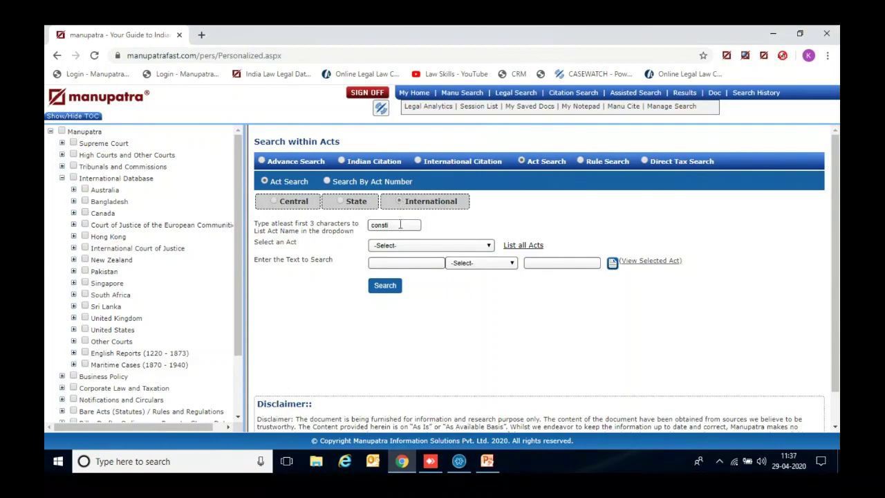
Replace the act name with 'cont', choose CONTRACT ACT, 1872 - Bangladesh, then view and close it.
left_click(399, 227)
left_click_drag(399, 228, 328, 247)
type("cont")
left_click(387, 249)
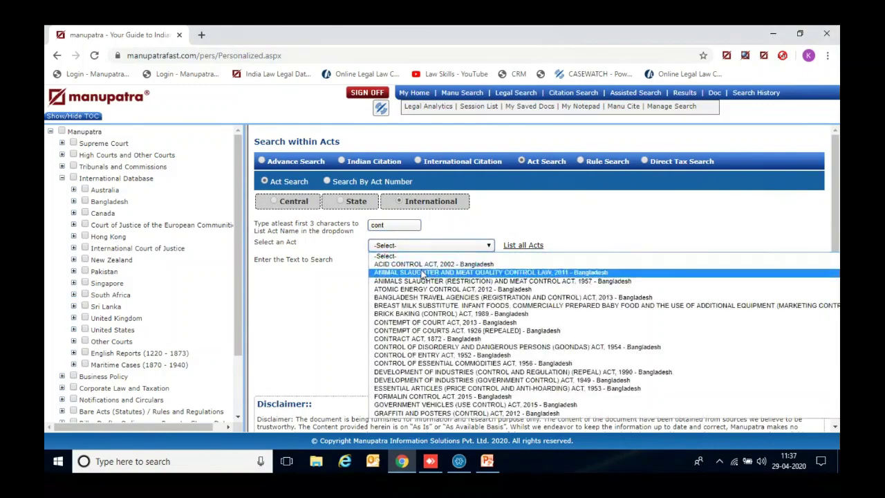
left_click(401, 339)
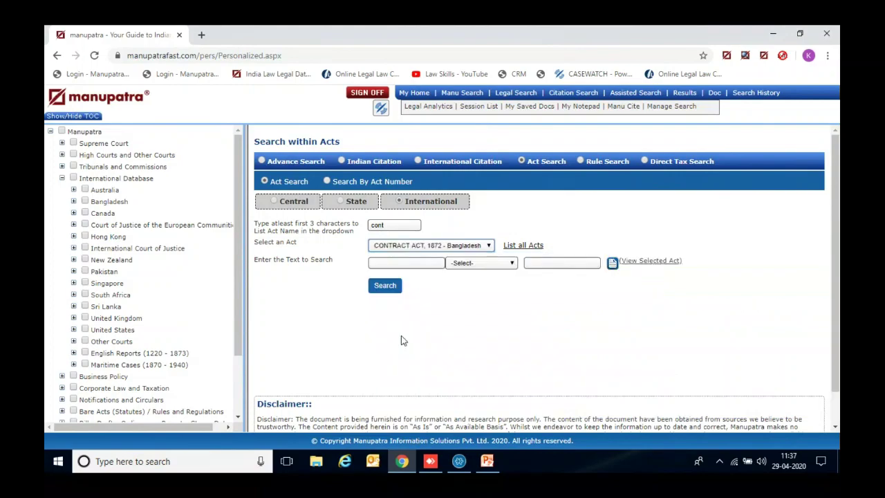
left_click(639, 260)
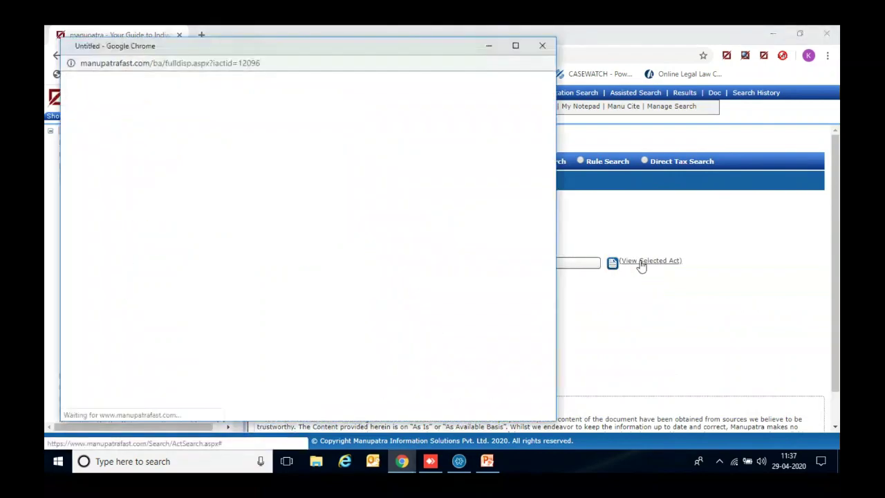
left_click(542, 46)
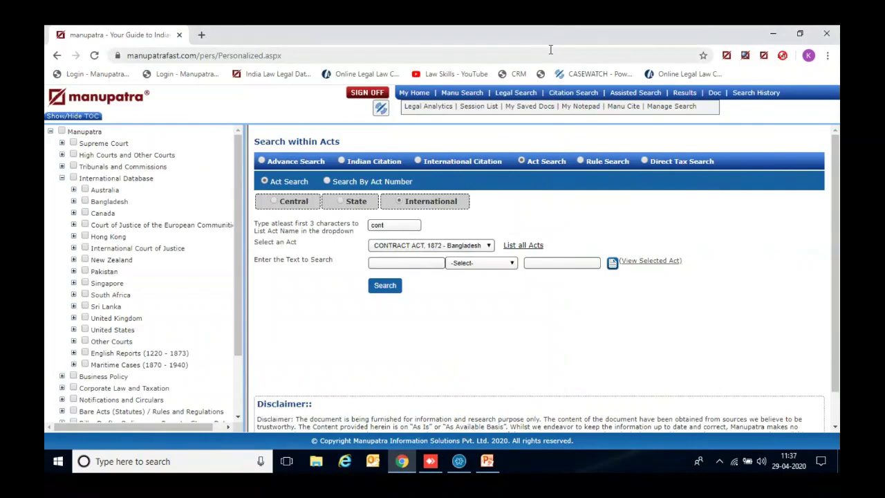
Go to the citation search form and choose AIR as the publisher.
left_click(577, 95)
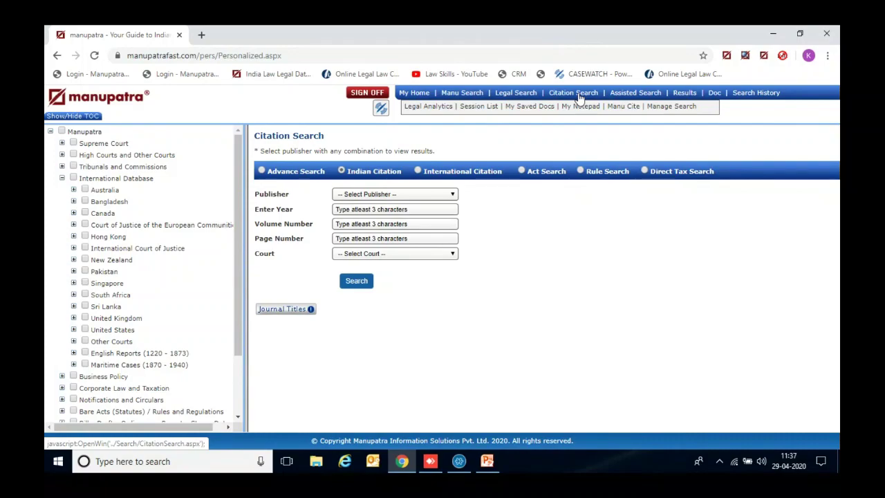
left_click(400, 197)
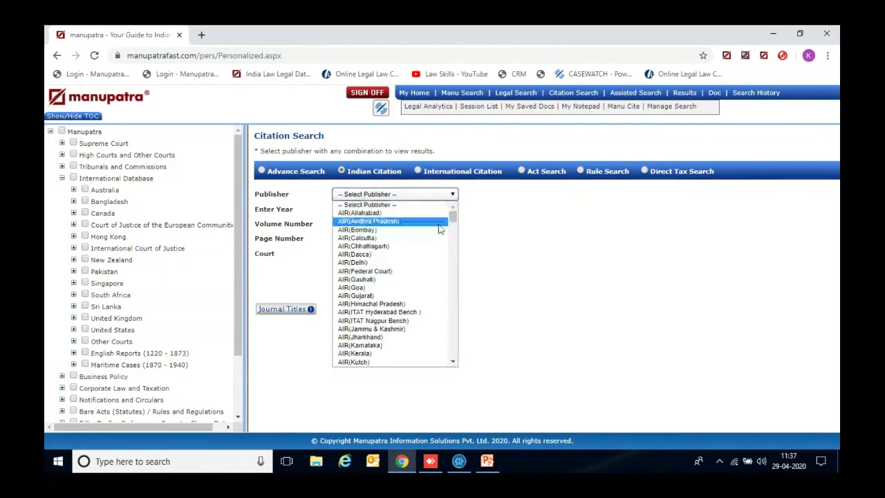
left_click_drag(455, 224, 454, 242)
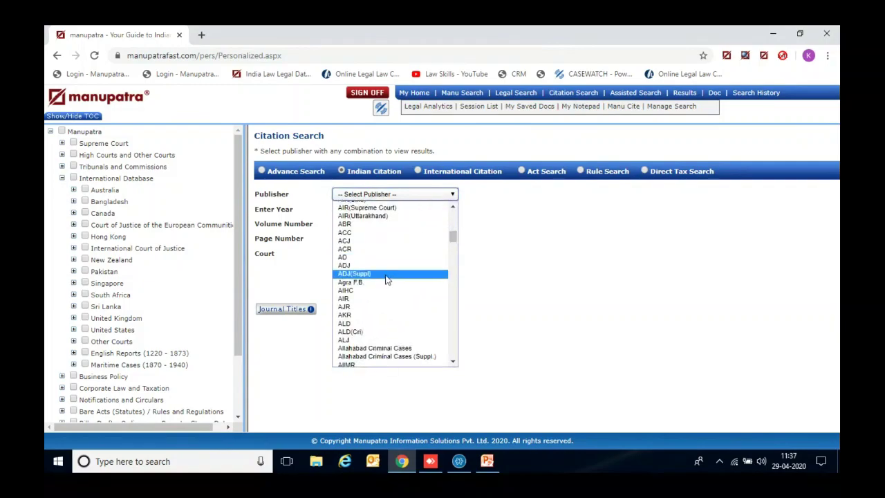
left_click(377, 298)
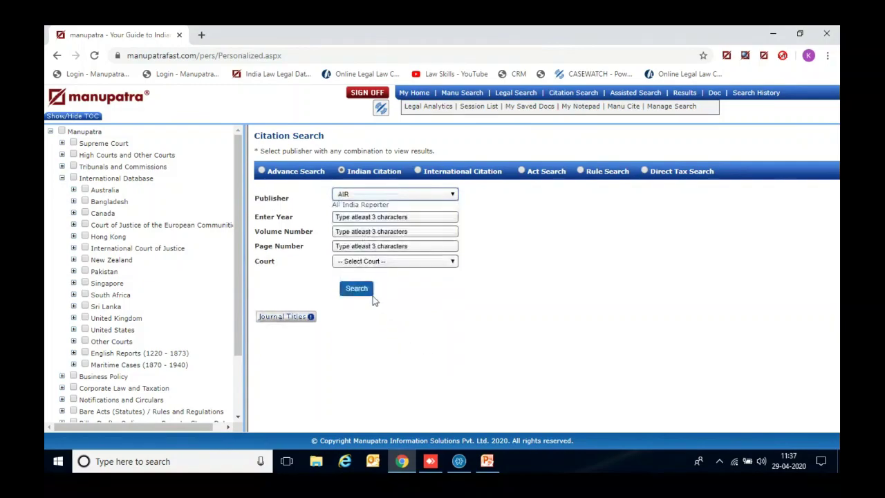
Search for year 1973, page 1461 and open the MANU/SC/0445/1973 result.
left_click(380, 217)
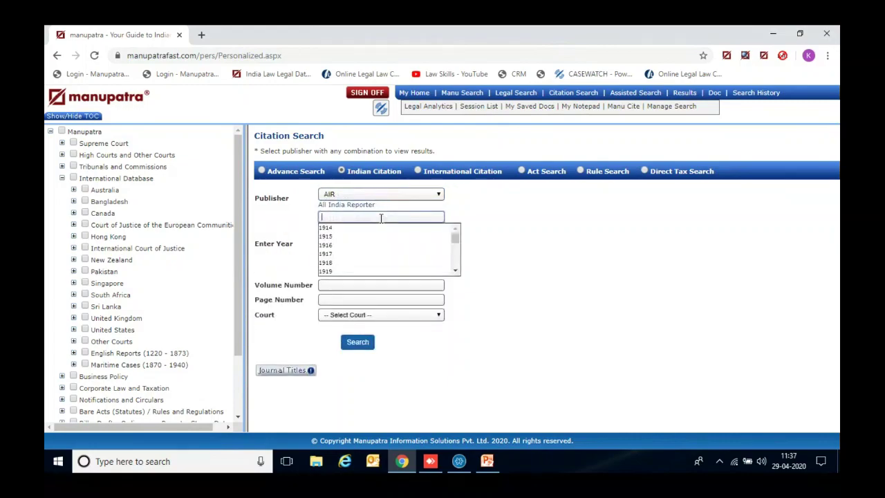
type("1973")
left_click(338, 229)
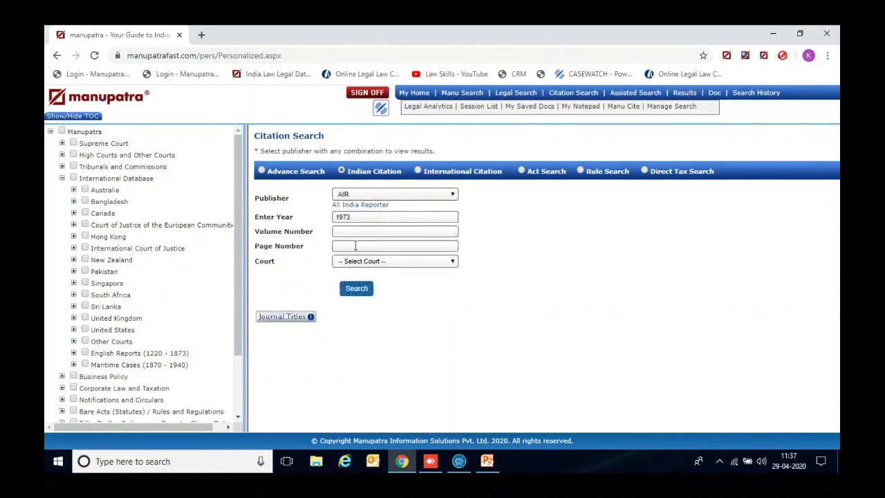
left_click(343, 246)
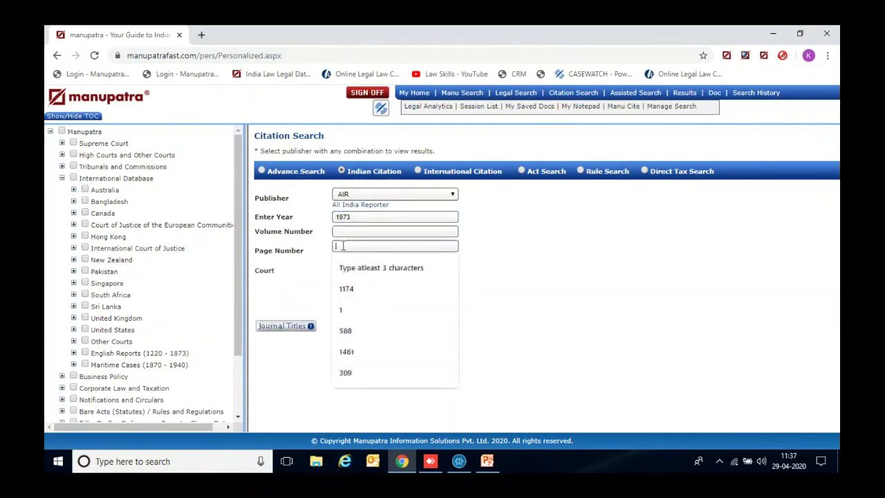
type("14")
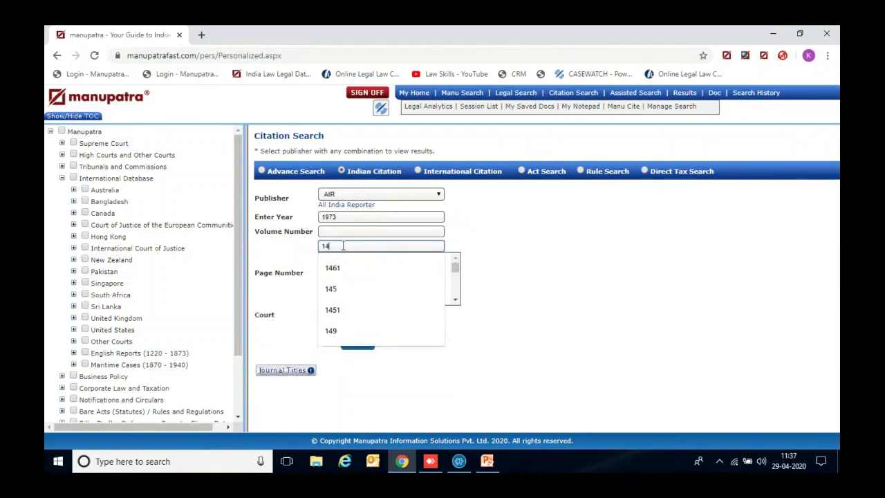
type("61")
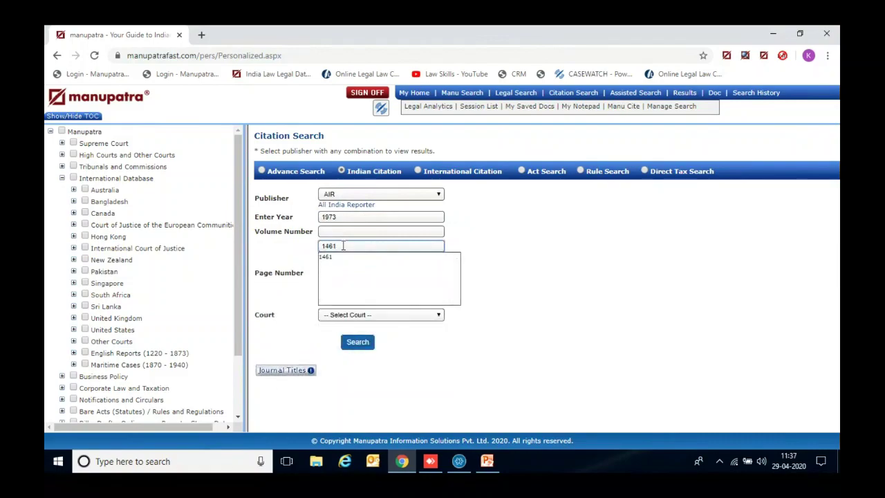
left_click(332, 257)
left_click(353, 293)
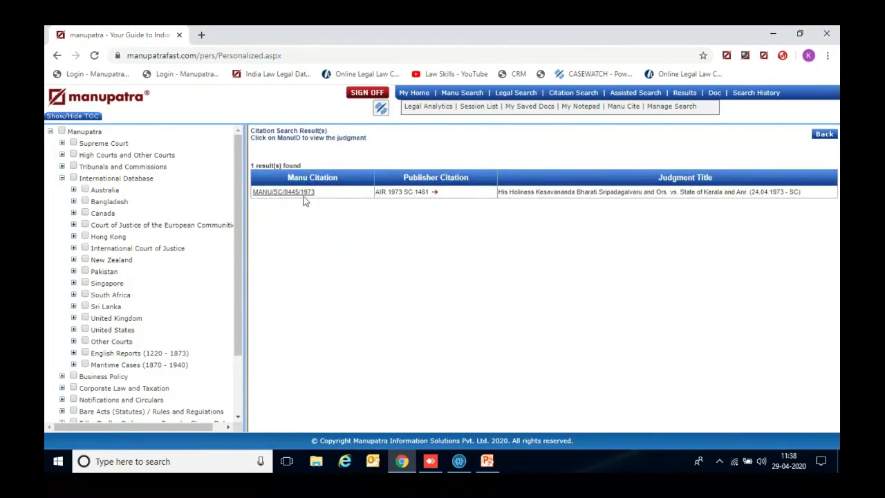
left_click(302, 195)
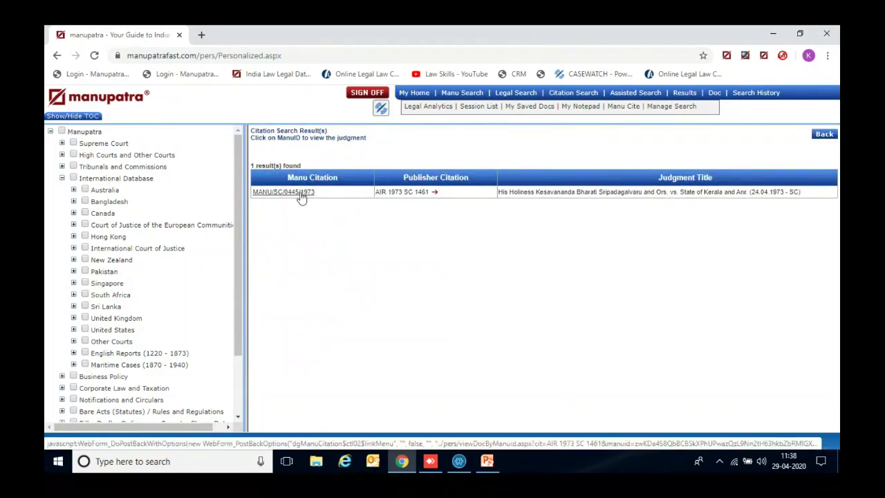
Open the Kesavananda Bharati judgment MANU/SC/0445/1973, then return to Citation Search.
left_click(301, 195)
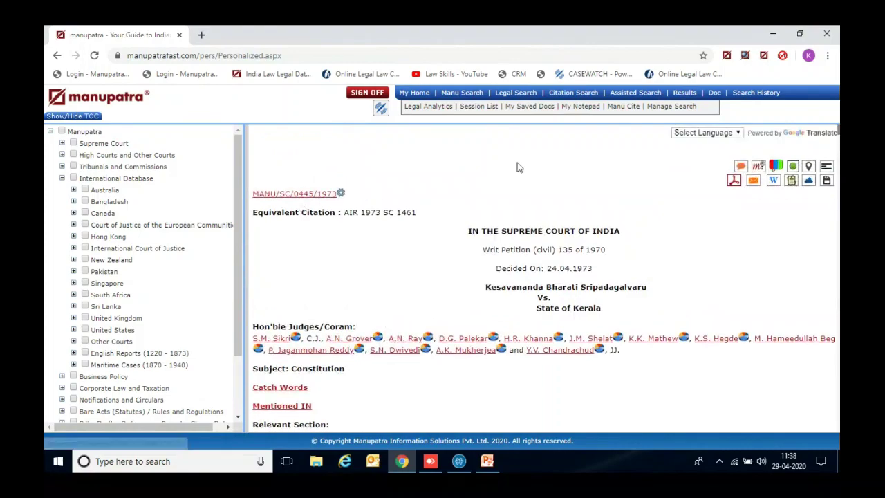
left_click(572, 97)
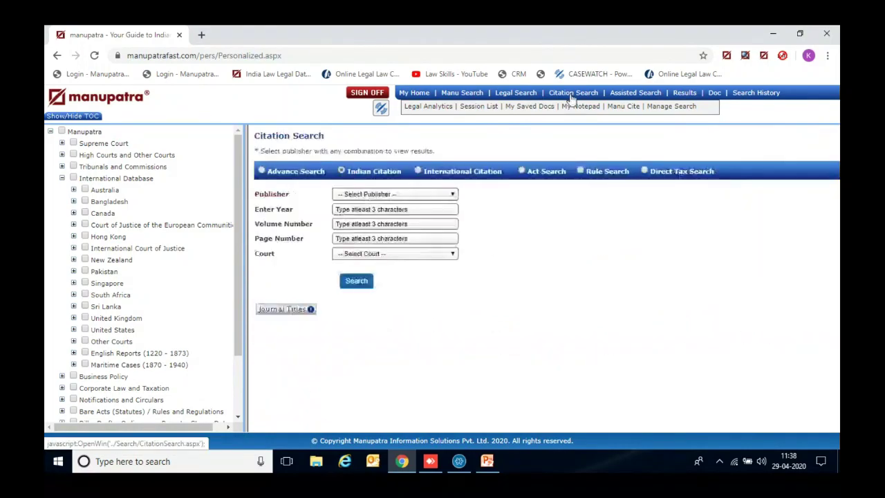
Switch to International Citation with publisher ADC and year 2017.
left_click(418, 172)
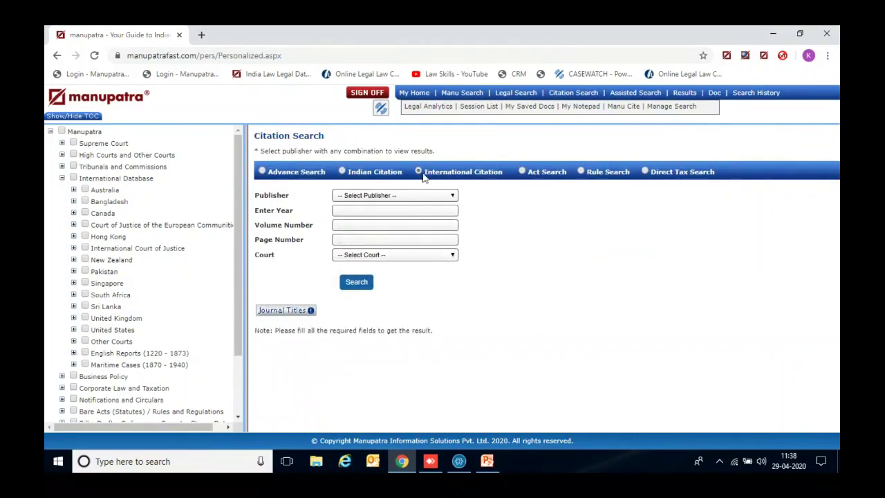
left_click(454, 197)
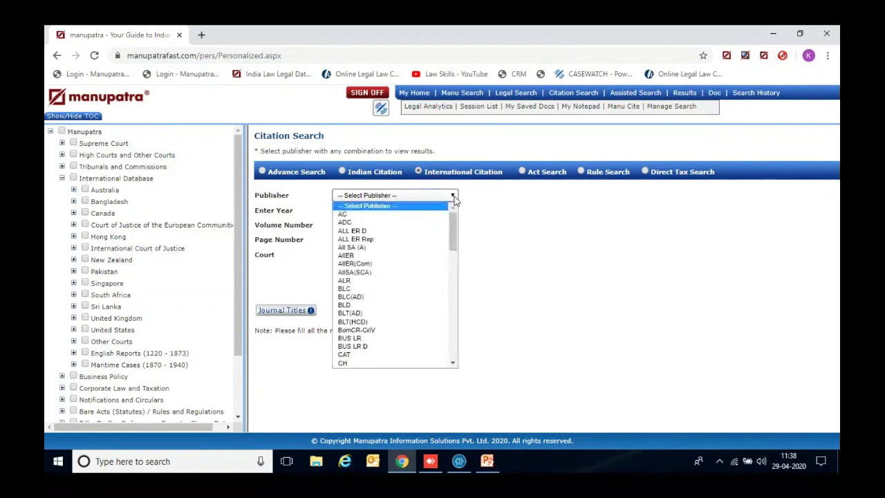
left_click(415, 226)
left_click(384, 220)
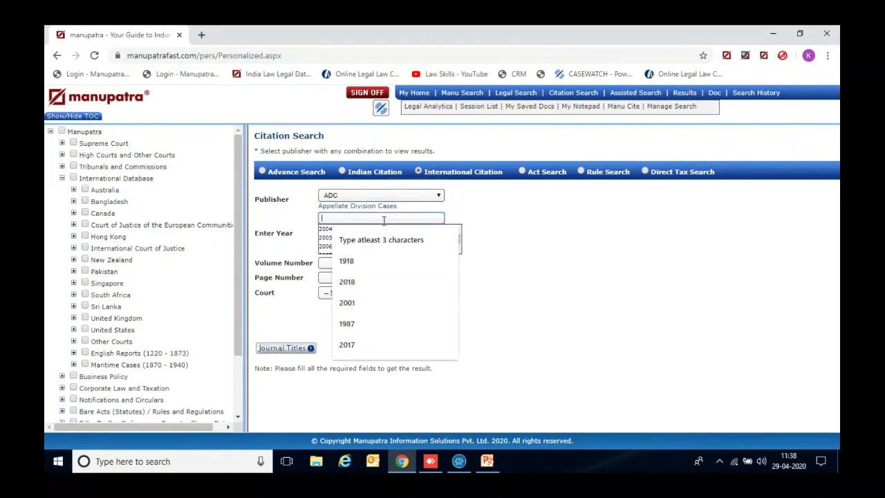
type("2017")
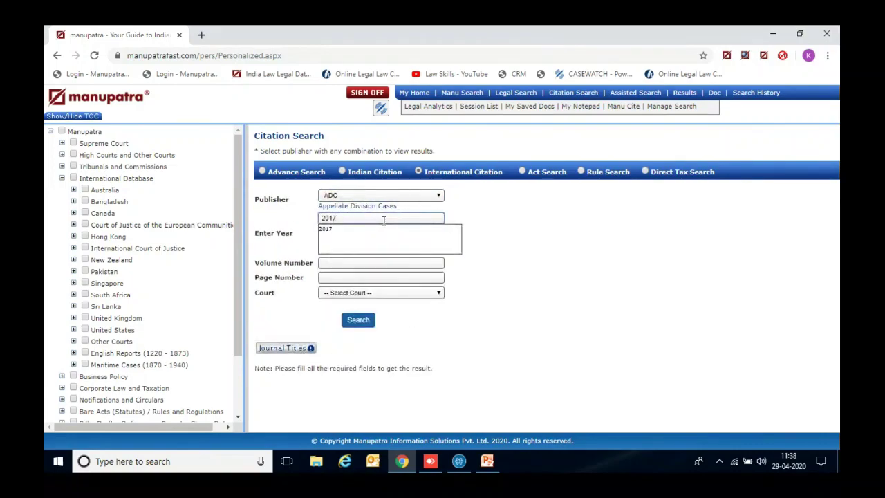
left_click(350, 231)
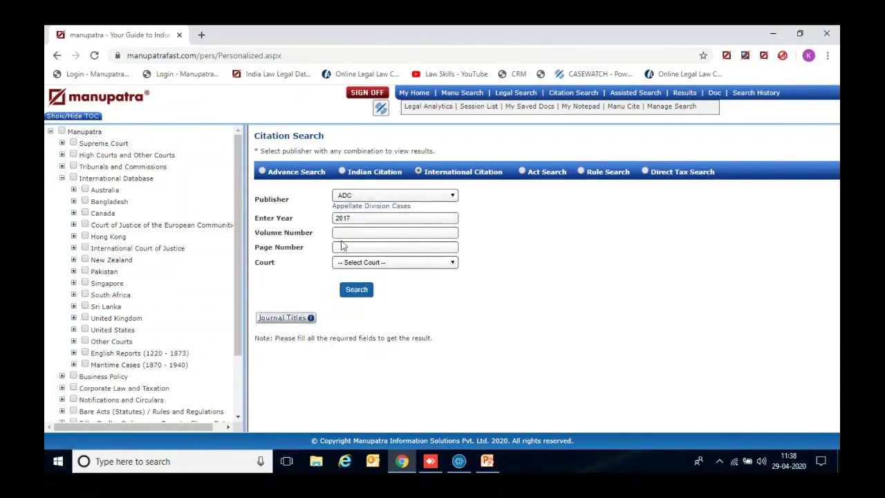
Enter volume 14A and page 1, then run the citation search.
left_click(348, 234)
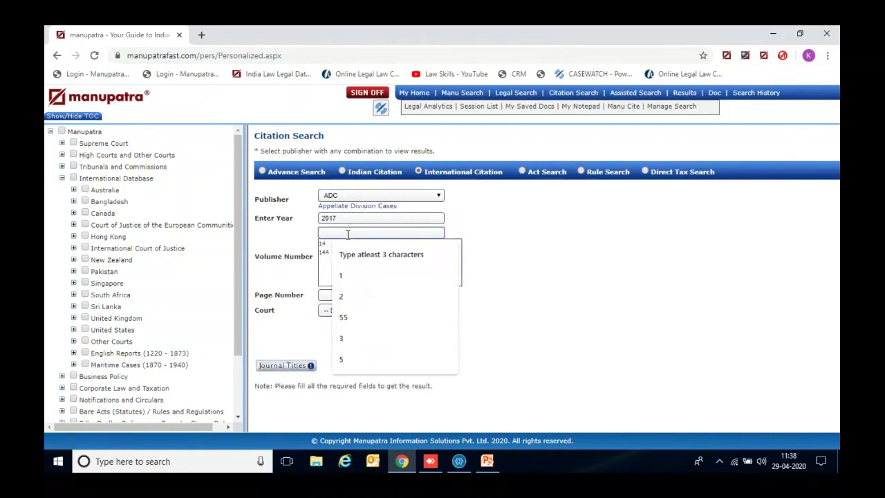
left_click(324, 252)
left_click(344, 246)
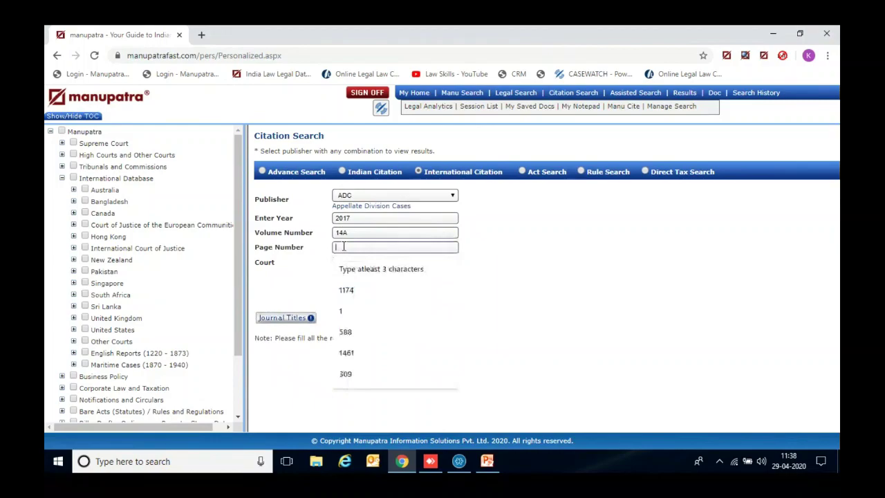
type("1")
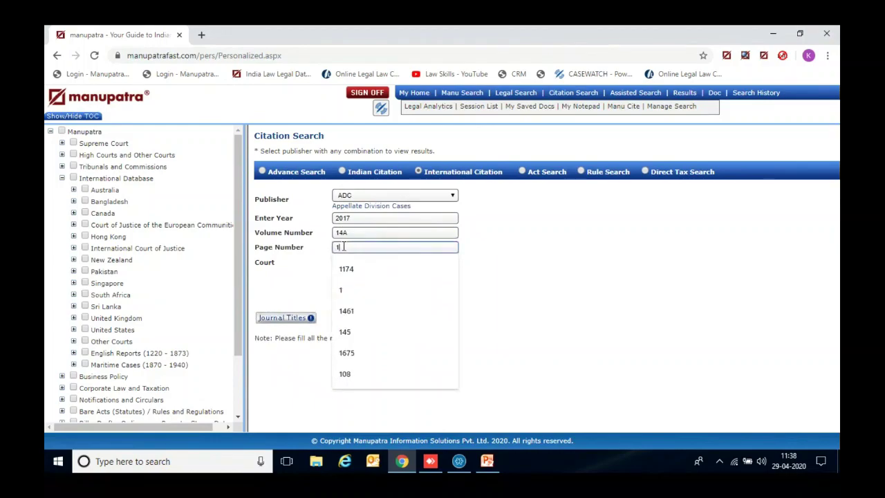
left_click(535, 306)
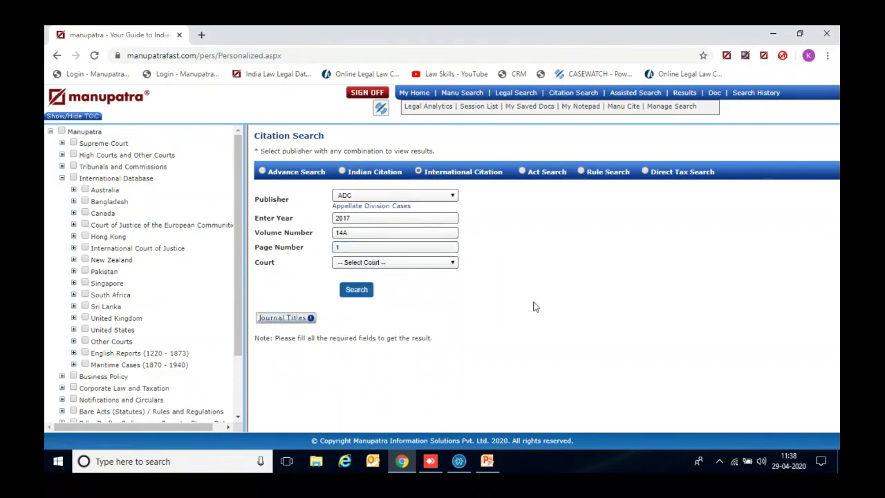
left_click(357, 293)
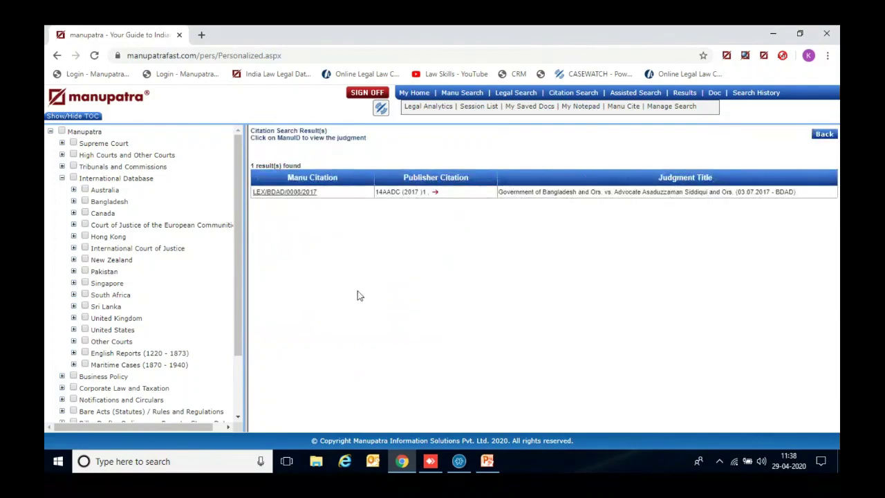
Open judgment LEX/BDAD/0008/2017, then view and close its print replica PDF.
left_click(269, 193)
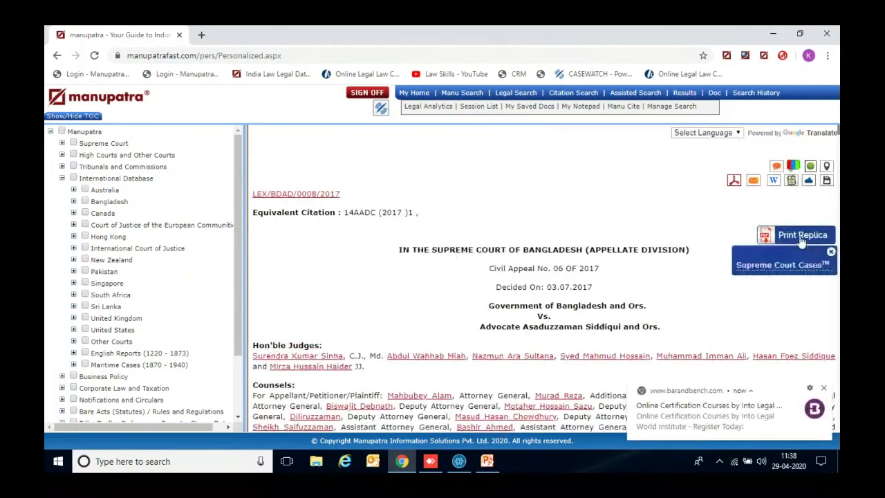
left_click(781, 269)
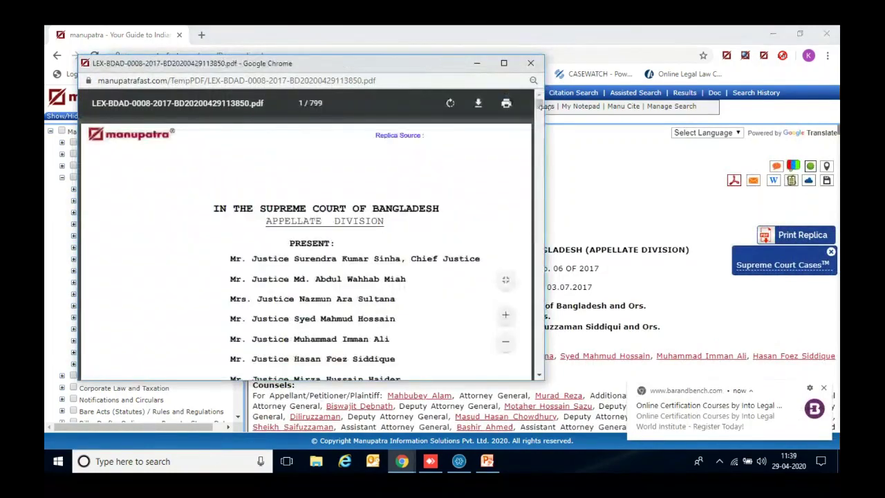
left_click(531, 63)
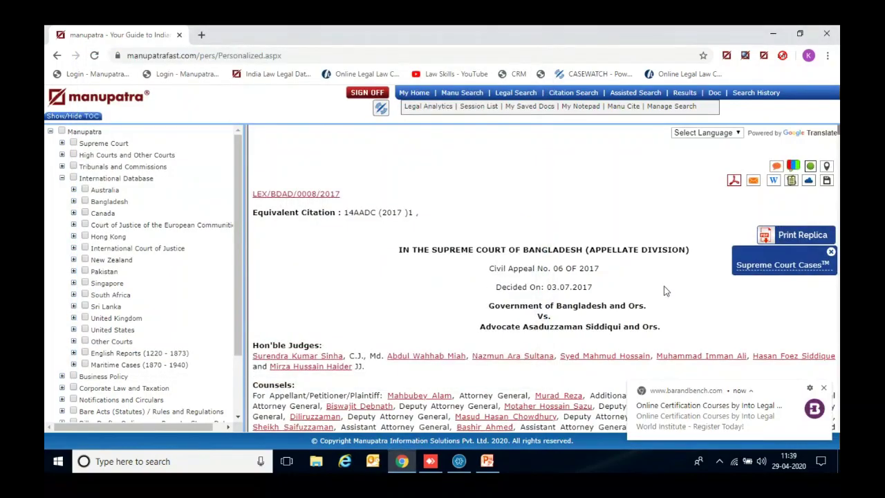
Read down the judgment and show equivalent citations for MANU/SCCN/0023/1997.
scroll(663, 290, "down", 15)
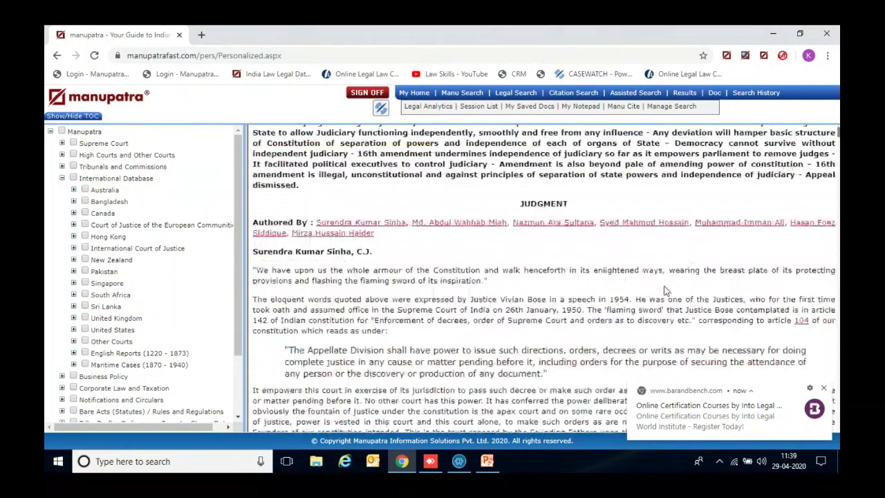
scroll(664, 290, "down", 15)
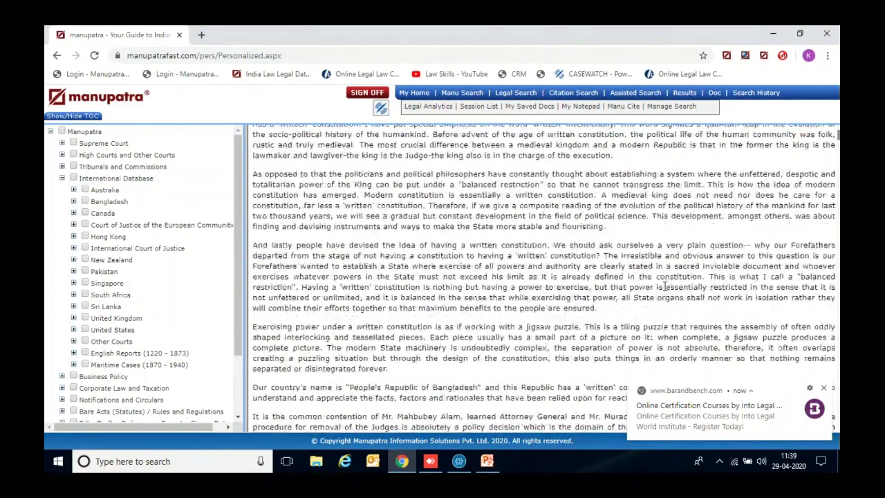
scroll(664, 287, "down", 15)
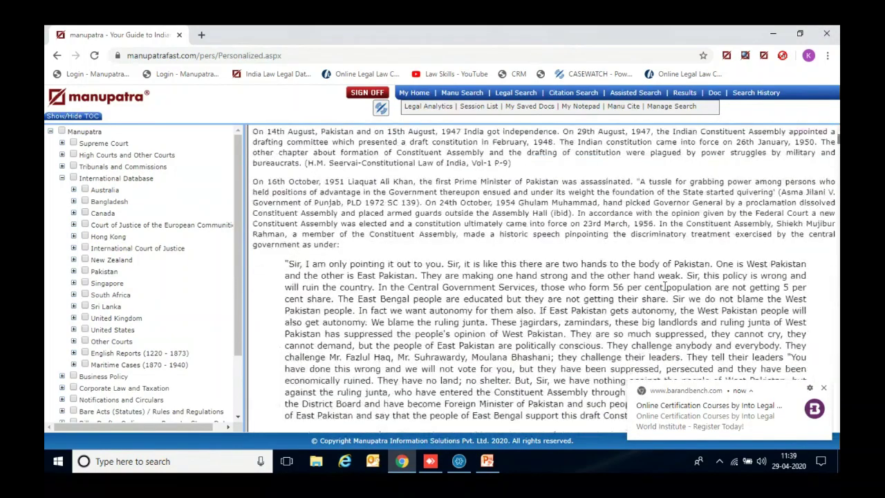
scroll(664, 286, "down", 15)
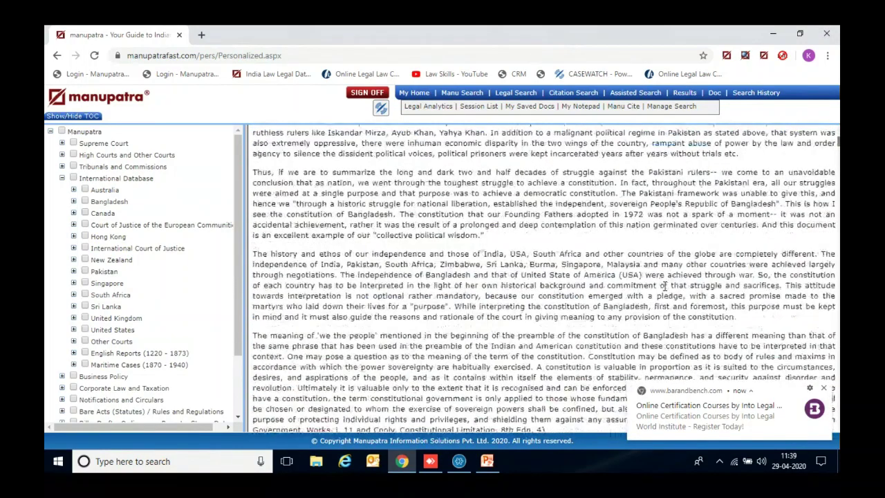
scroll(664, 286, "down", 10)
scroll(663, 286, "down", 15)
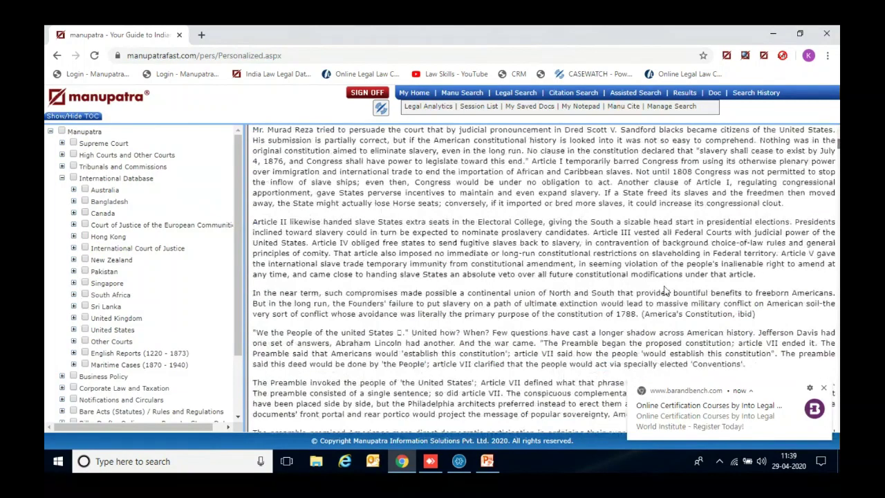
scroll(664, 286, "down", 15)
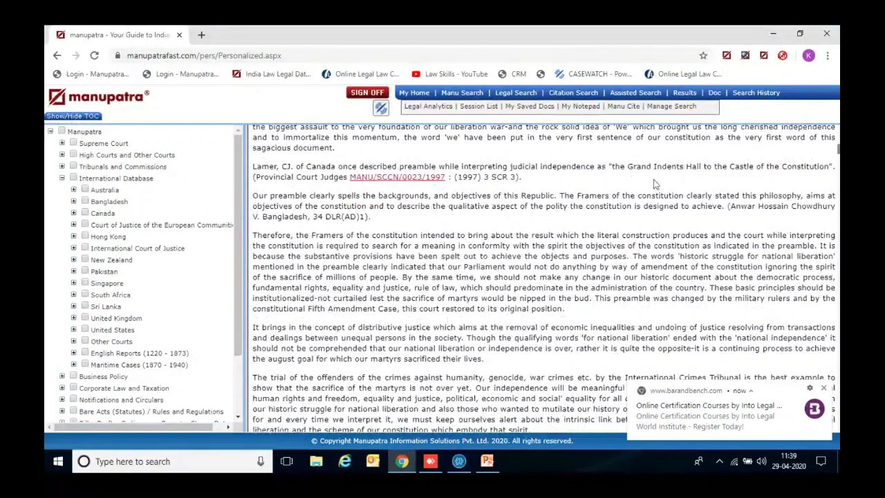
left_click(396, 178)
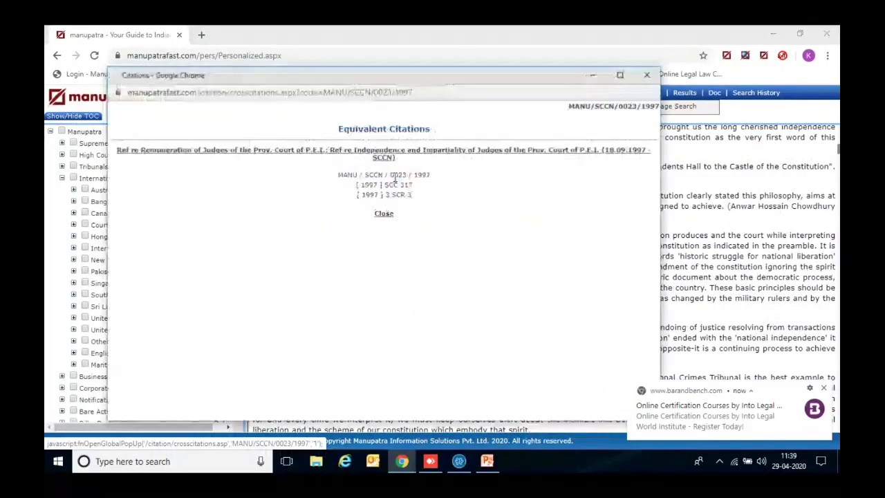
View and close Canadian judgment MANU/SCCN/0023/1997, then return to Citation Search.
left_click(433, 156)
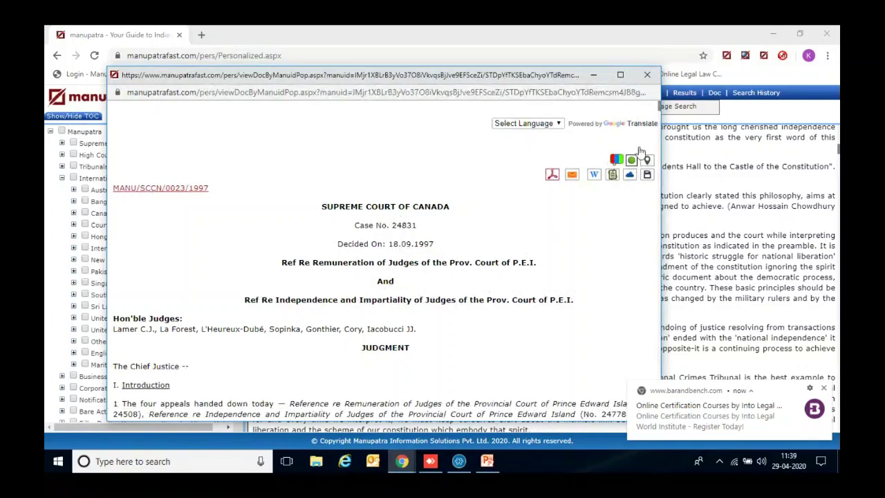
left_click(647, 74)
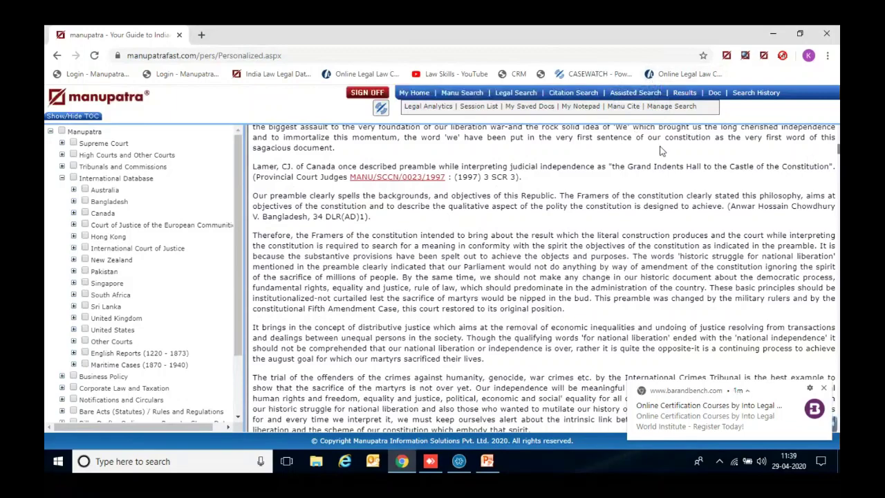
left_click(581, 97)
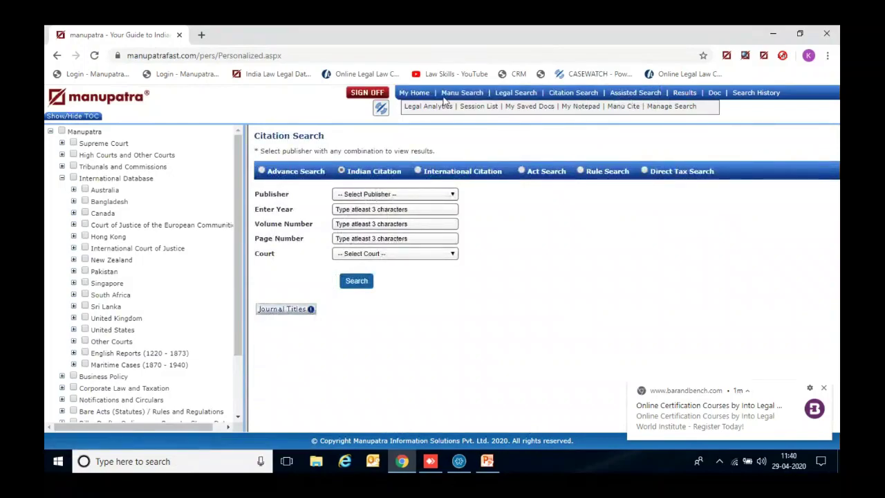
Switch to the Boolean Assisted Search form and tick Bangladesh under International Database.
left_click(635, 97)
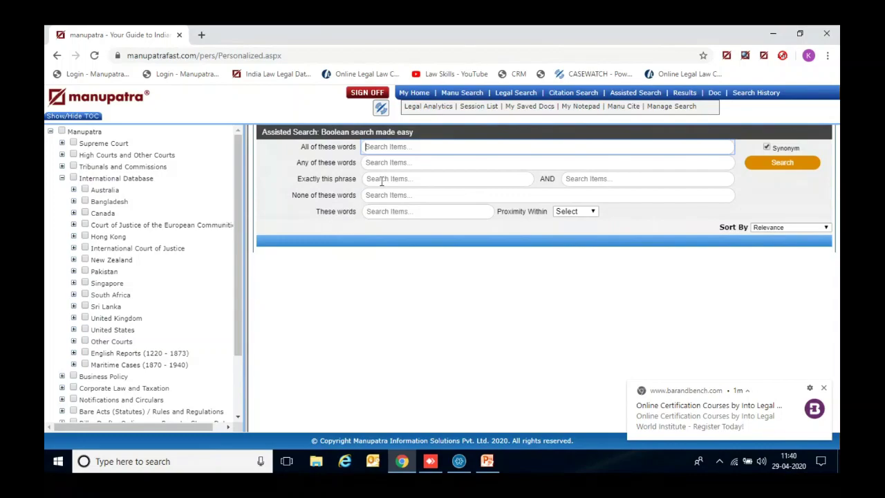
left_click(86, 201)
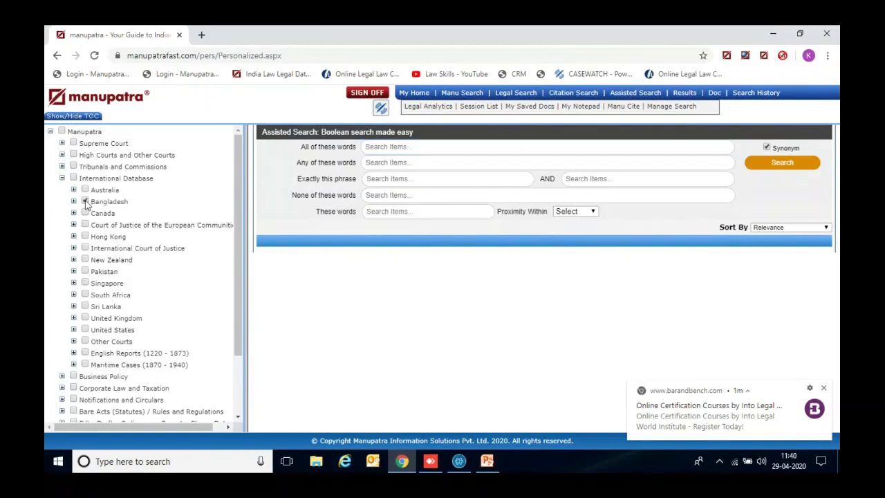
Search for the exact phrase 'lease agreement' with 'eviction tenant' within 10 words.
left_click(379, 181)
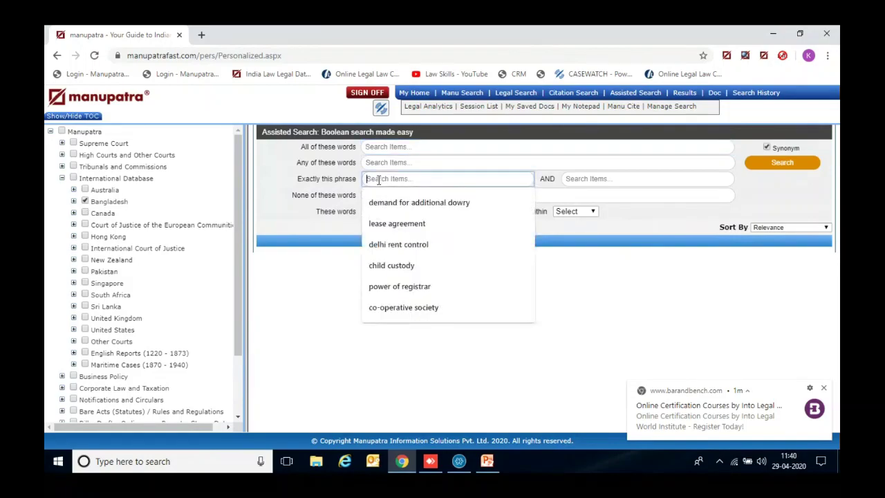
type("lease agreement")
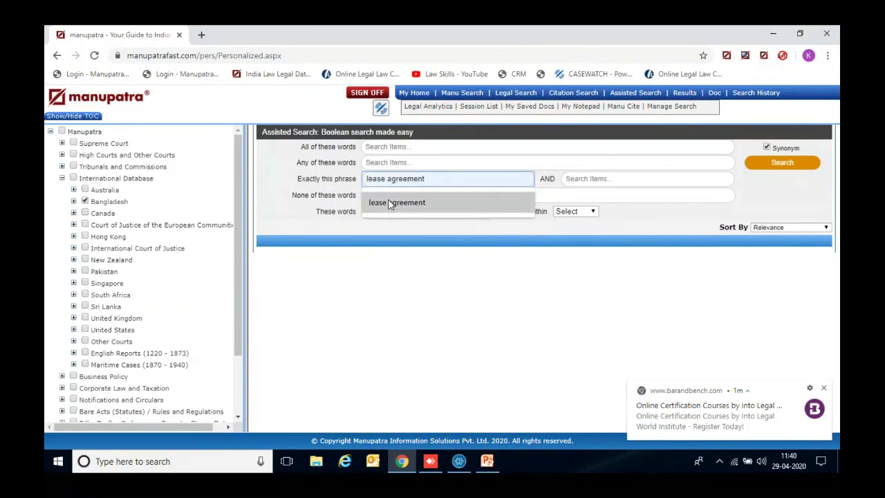
left_click(392, 202)
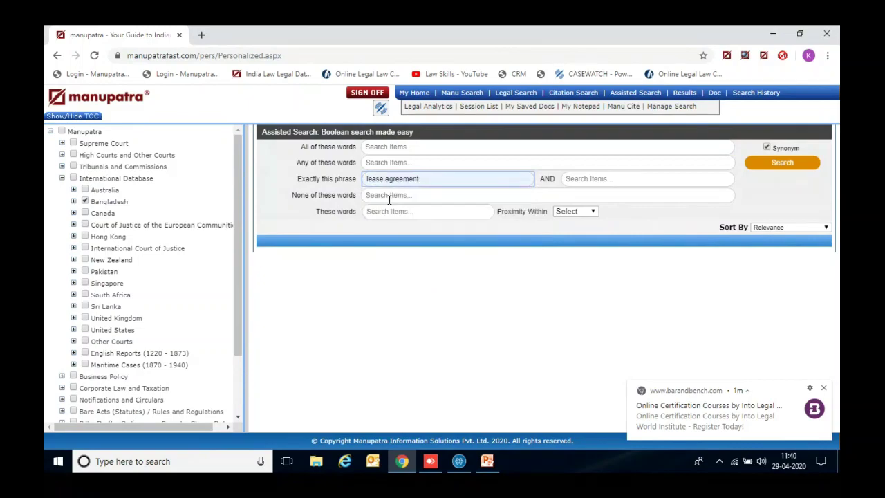
left_click(379, 214)
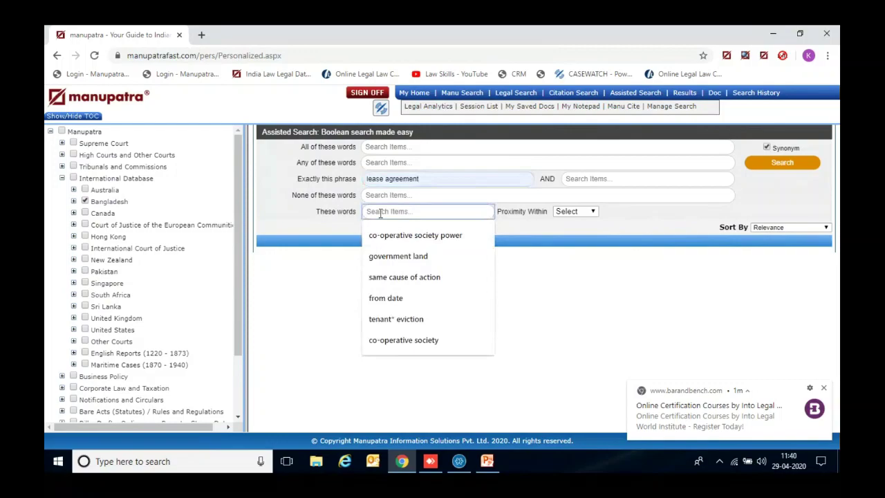
type("evic")
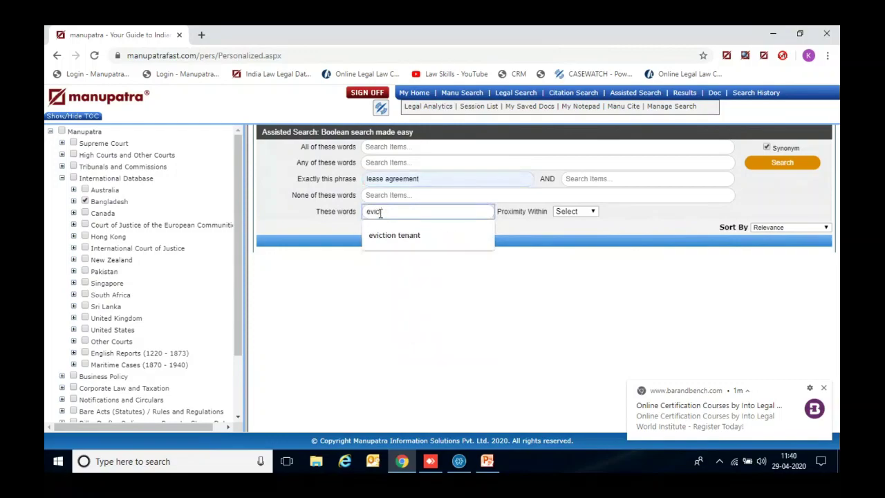
type("tion tenant")
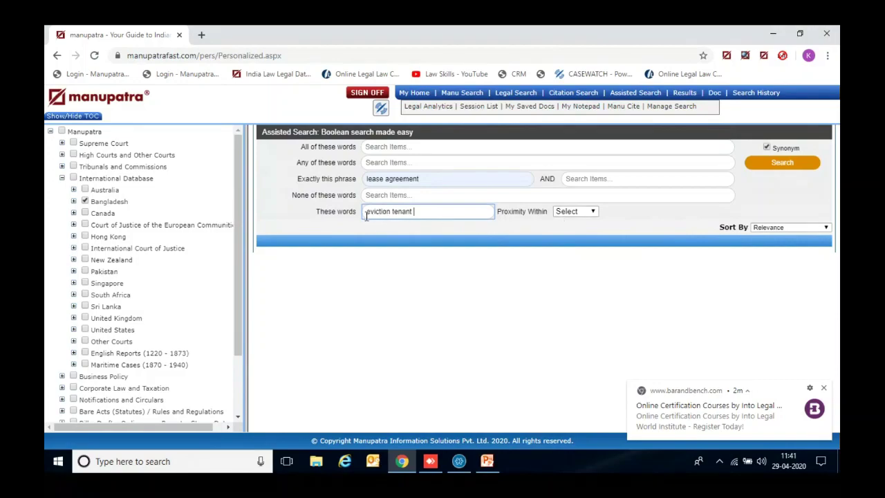
left_click(588, 211)
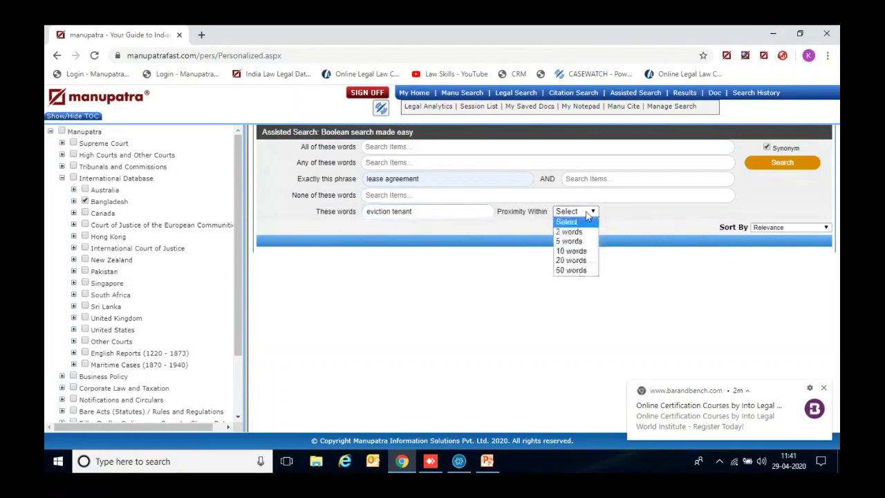
left_click(574, 252)
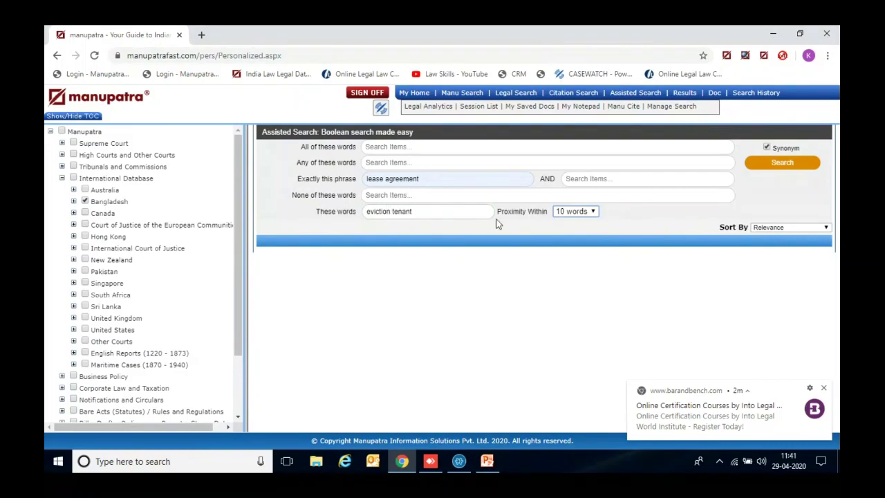
left_click(784, 166)
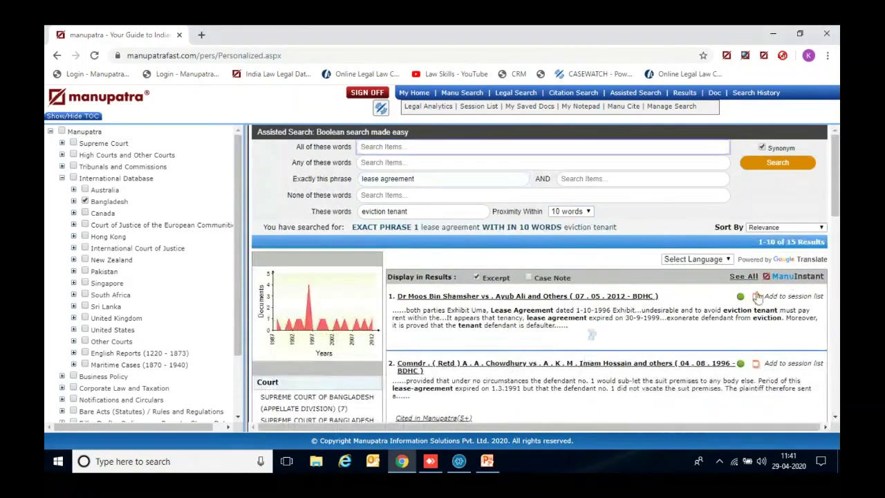
Add 'commercial' to None of these words and rerun the search.
mouse_move(836, 191)
left_mouse_down()
mouse_move(837, 200)
mouse_move(837, 191)
left_mouse_up()
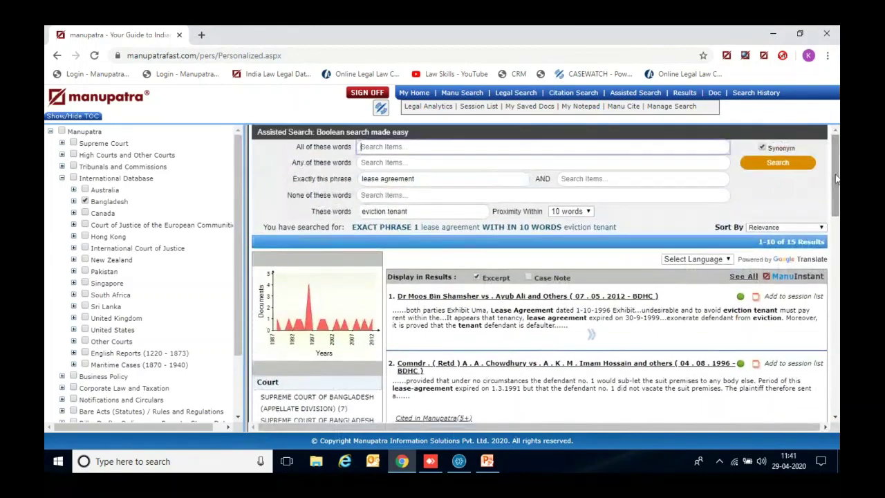
left_click(376, 195)
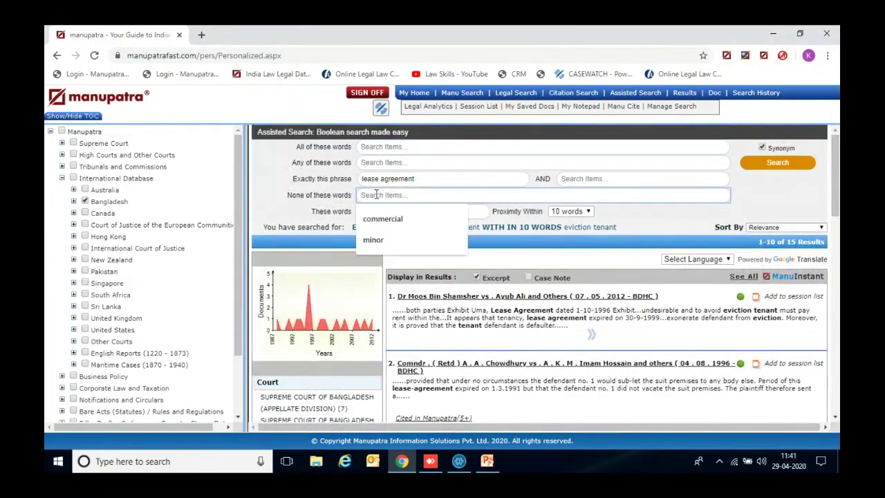
left_click(372, 220)
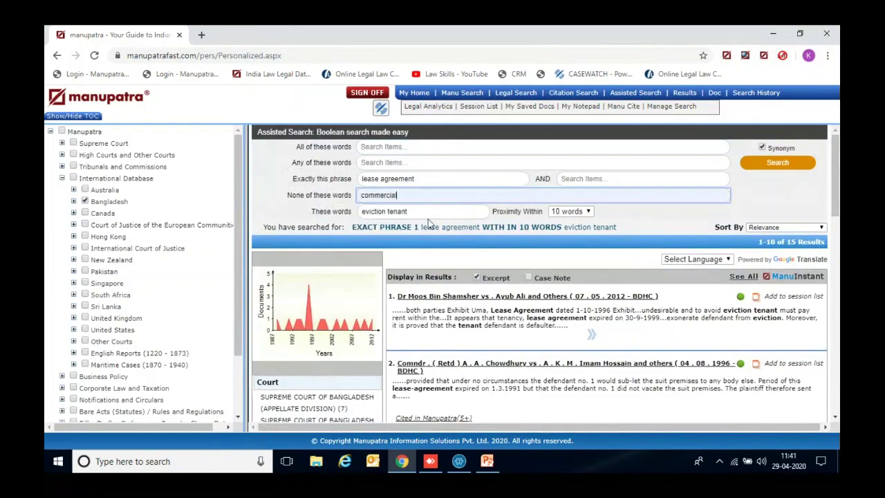
left_click(777, 167)
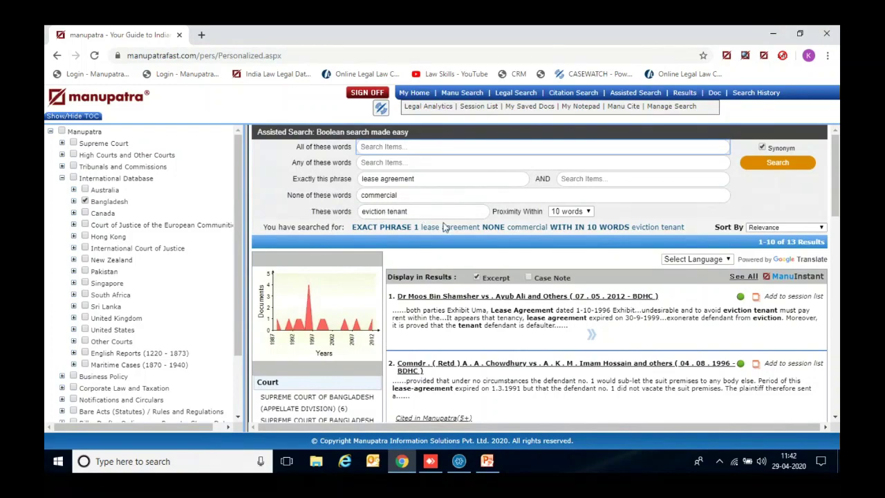
Confirm proximity stays at 10 words and open the first judgment, LEX/BDHC/0047/2012.
left_click(580, 211)
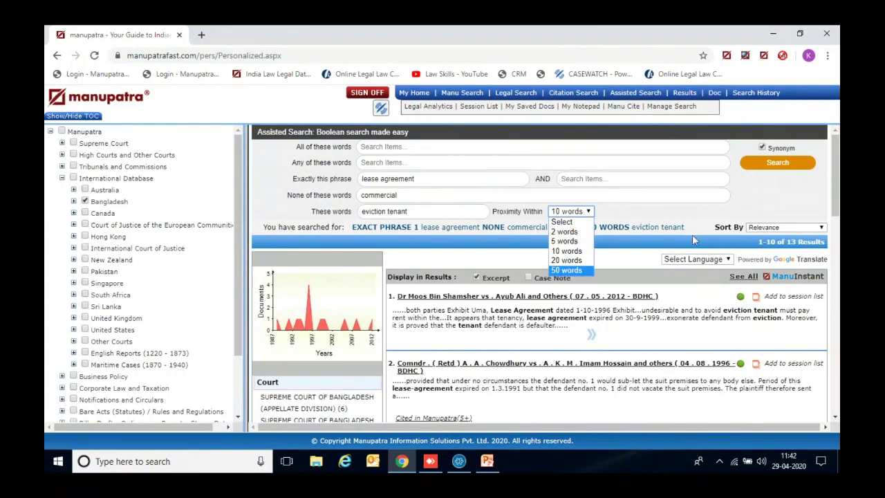
left_click(643, 261)
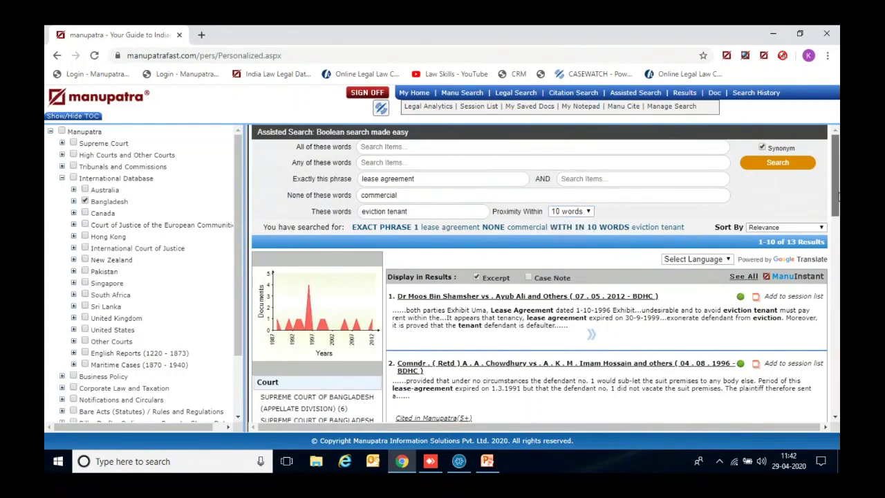
scroll(836, 179, "down", 1)
scroll(540, 276, "down", 6)
scroll(637, 125, "up", 10)
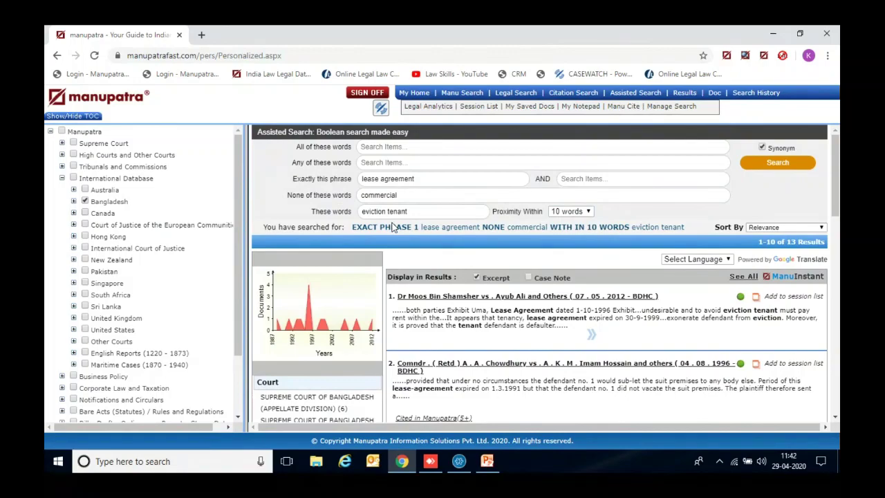
left_click(487, 297)
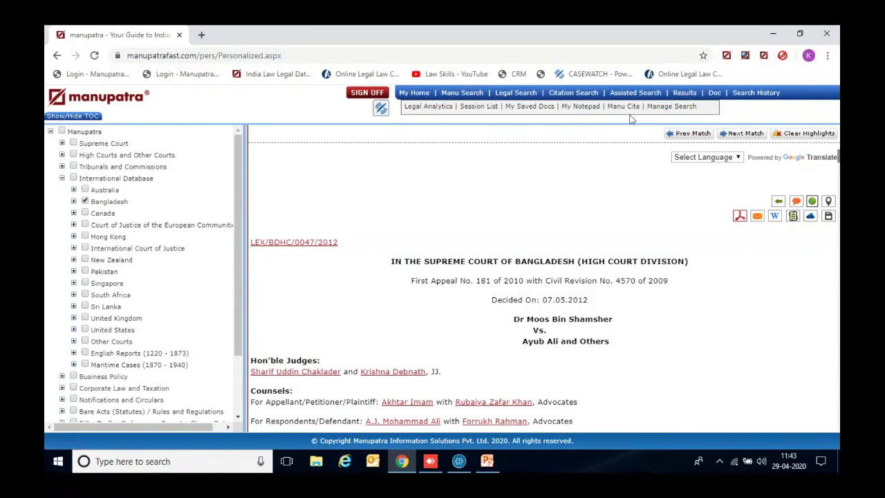
Open My Notepad beside the judgment and start a blank new note.
left_click(581, 107)
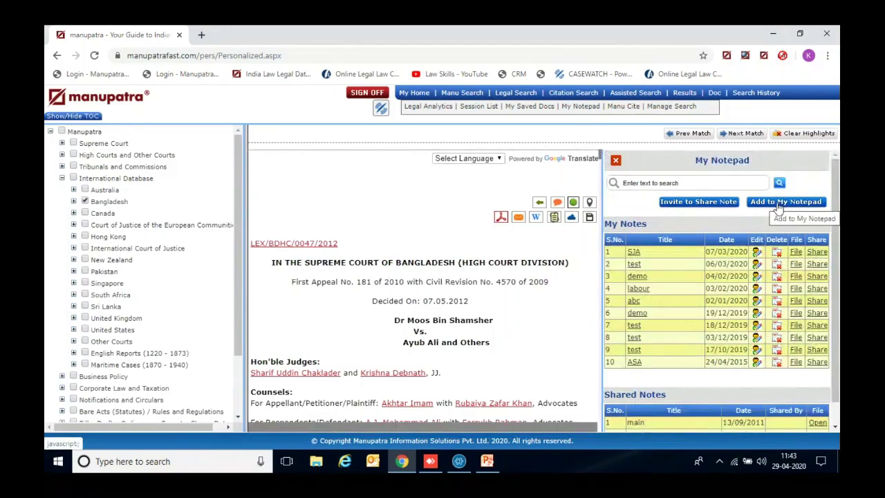
left_click(779, 202)
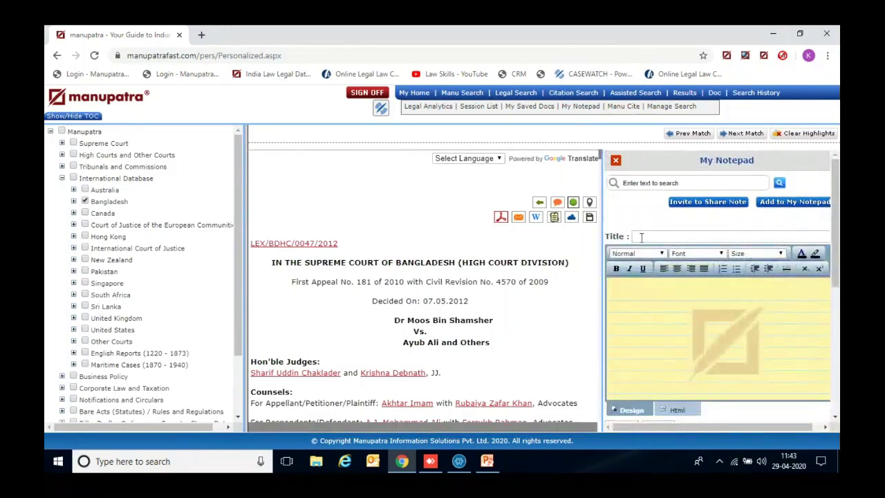
Title the note 'demo' and write 'this iss demo test' as its body.
left_click(642, 238)
type("demo")
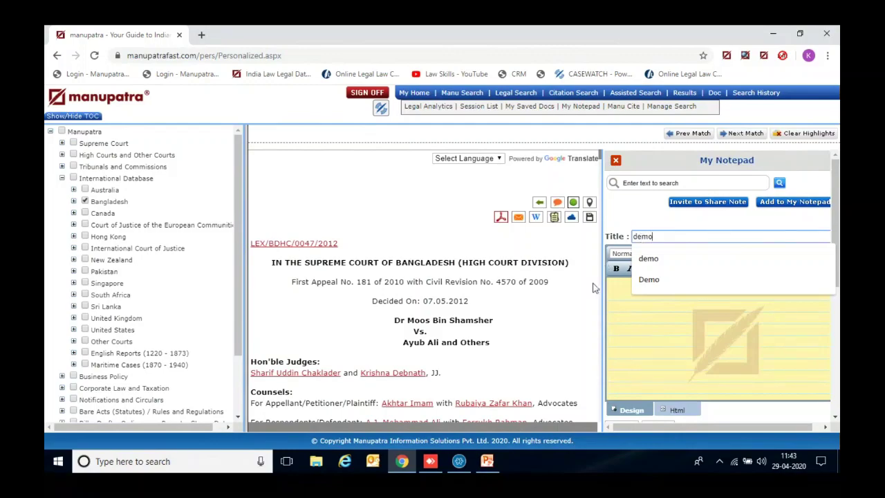
left_click(598, 321)
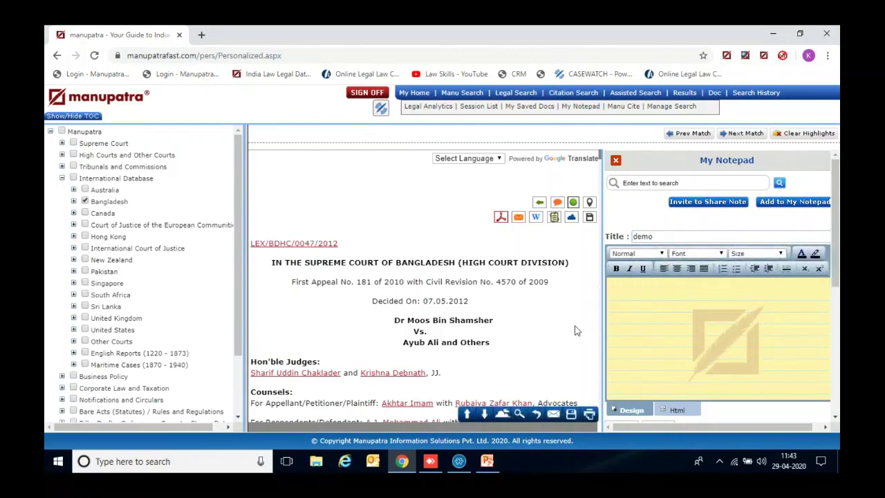
left_click(619, 289)
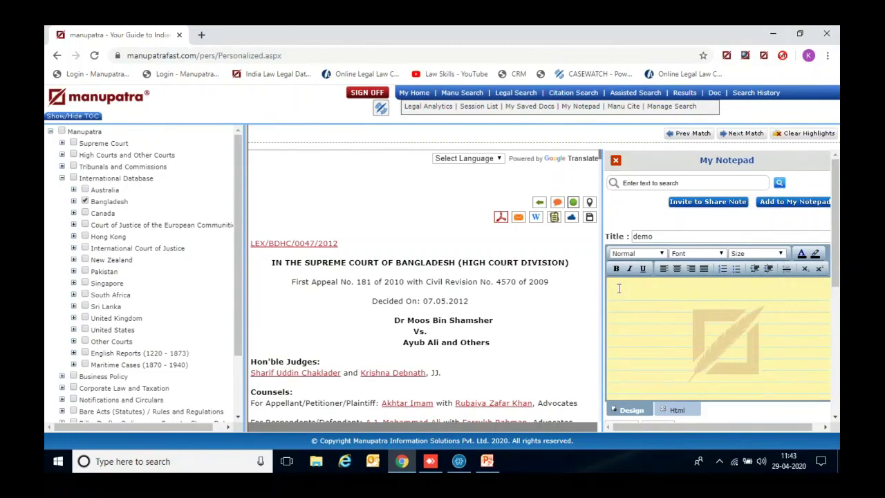
type("this iss demo test")
Copy a passage from paragraph 1 of the judgment into the note and save it.
scroll(589, 369, "down", 10)
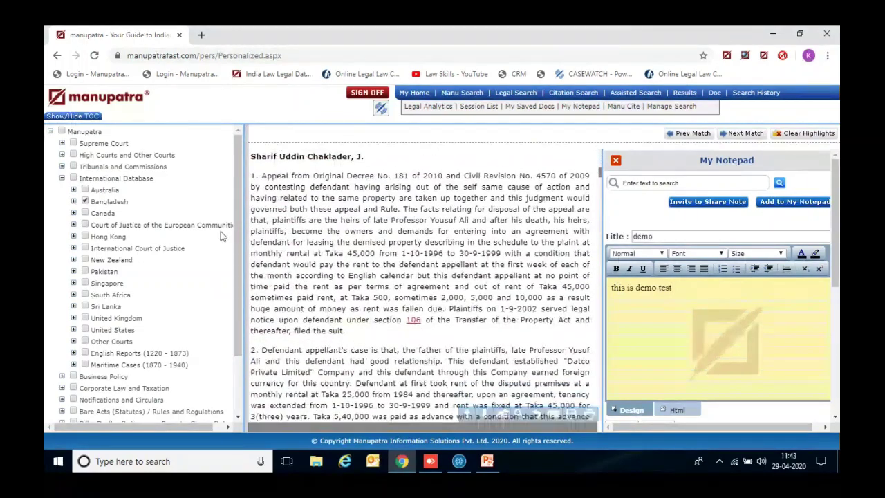
left_click_drag(272, 198, 322, 267)
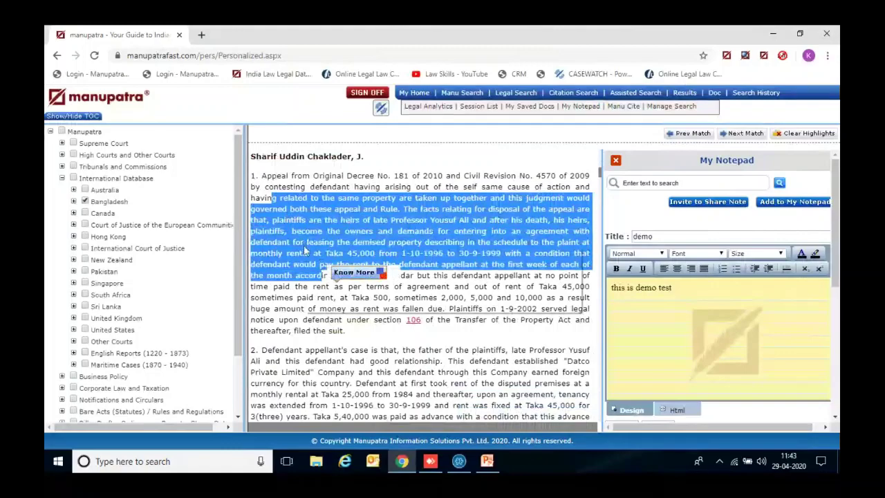
right_click(313, 249)
left_click(339, 255)
left_click(662, 303)
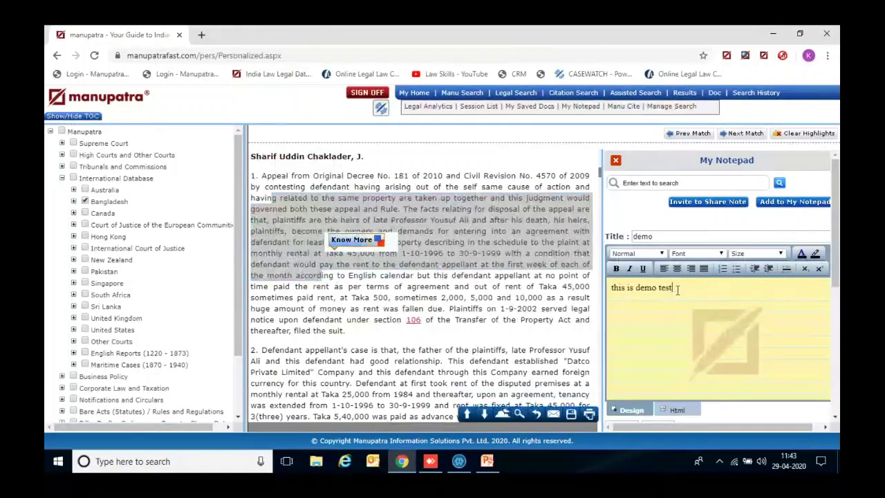
key("ctrl+v")
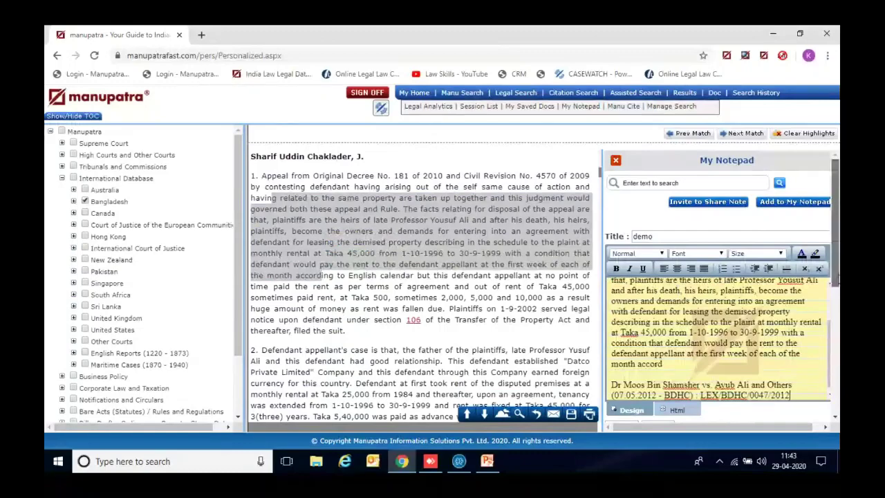
scroll(643, 346, "down", 1)
left_click(622, 384)
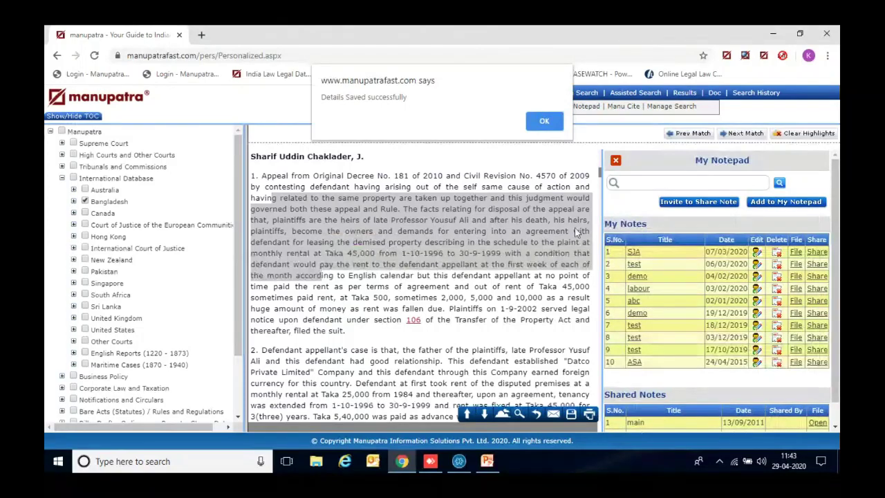
left_click(544, 122)
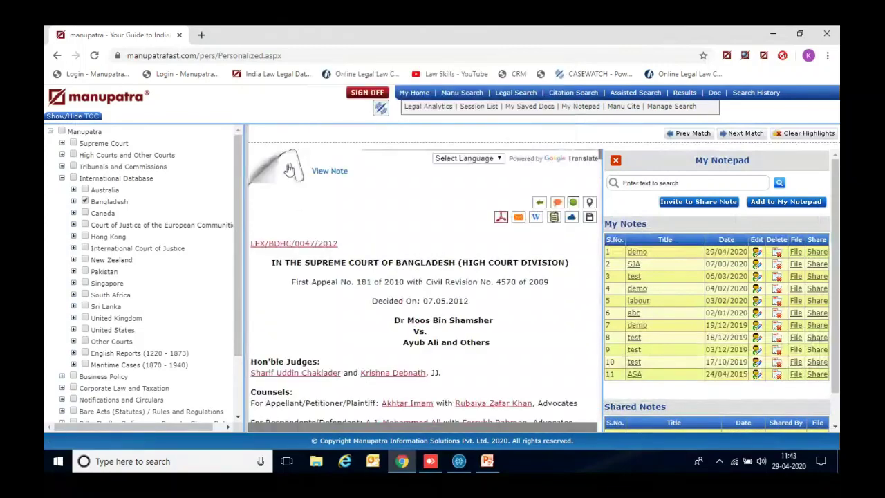
View the saved demo note, open and cancel its e-mail form, then return to the judgment.
left_click(294, 173)
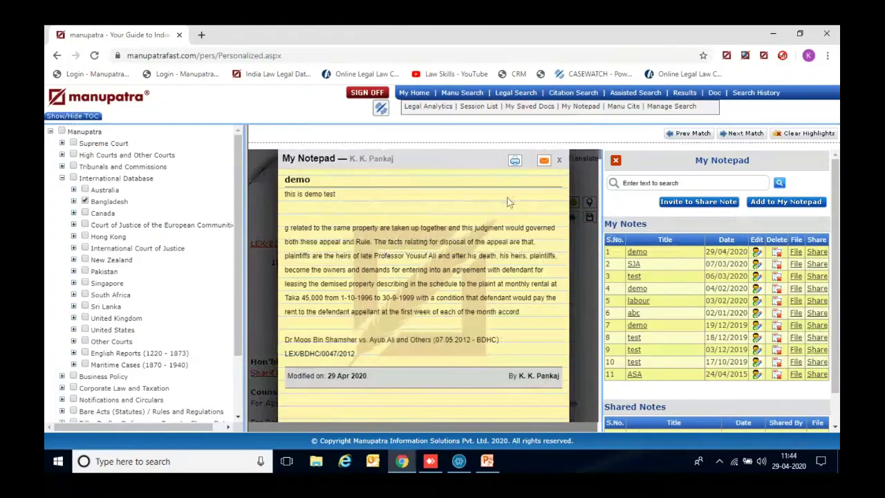
left_click(546, 162)
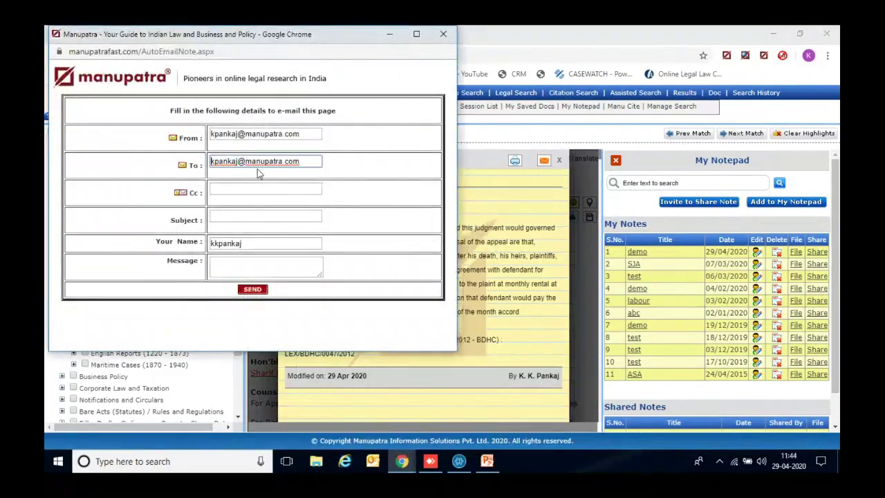
left_click(443, 36)
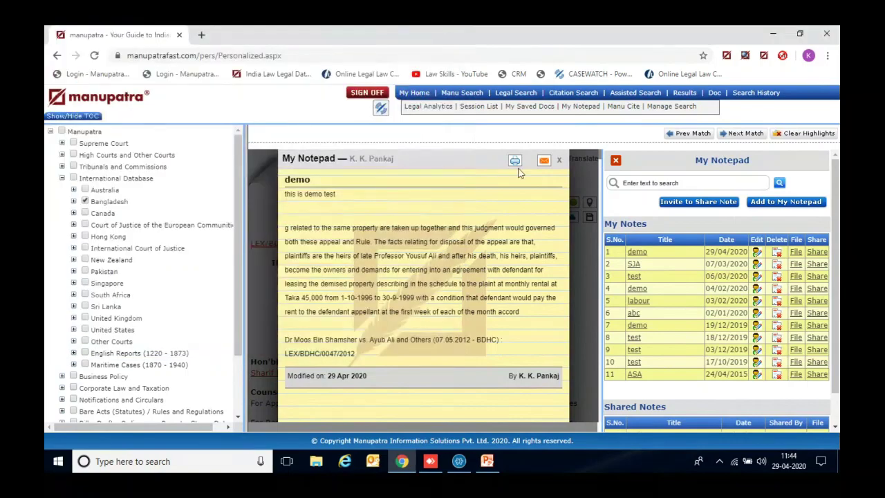
left_click(559, 162)
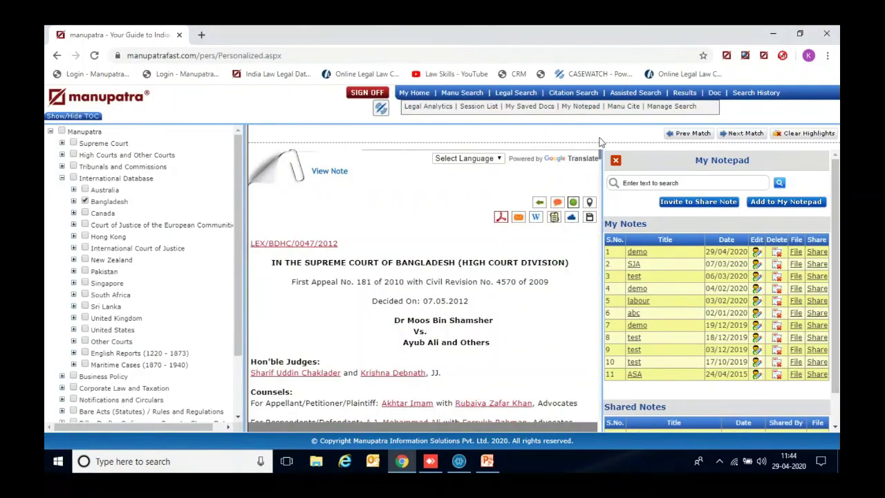
From My Home, enter 'gender justice' in Manu Search and pick the suggestion.
left_click(413, 94)
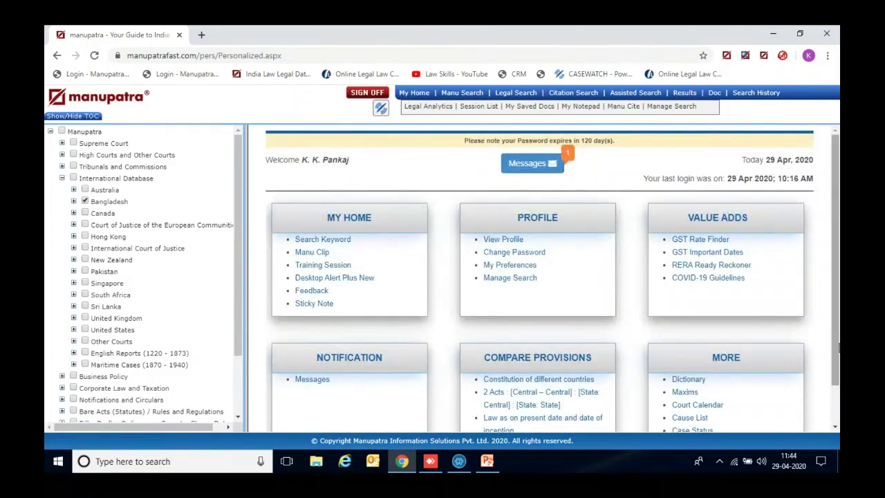
left_click(464, 95)
type("gen")
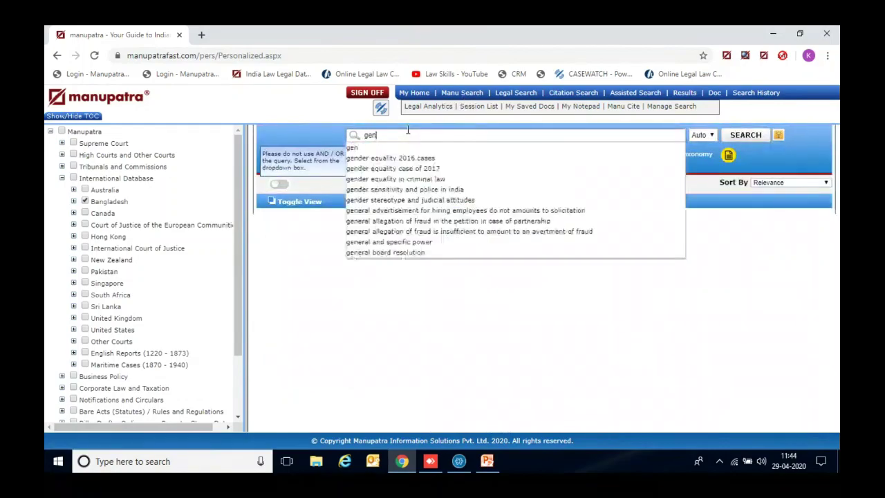
type("der just")
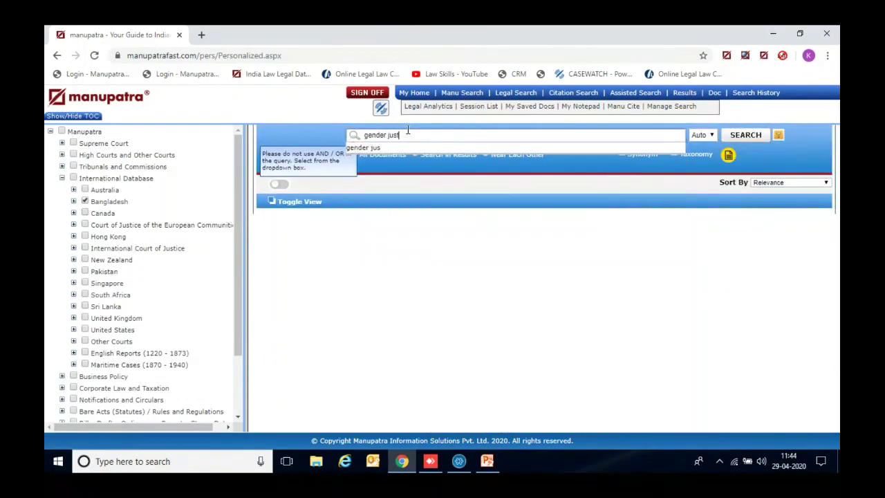
type("ice")
key("Down")
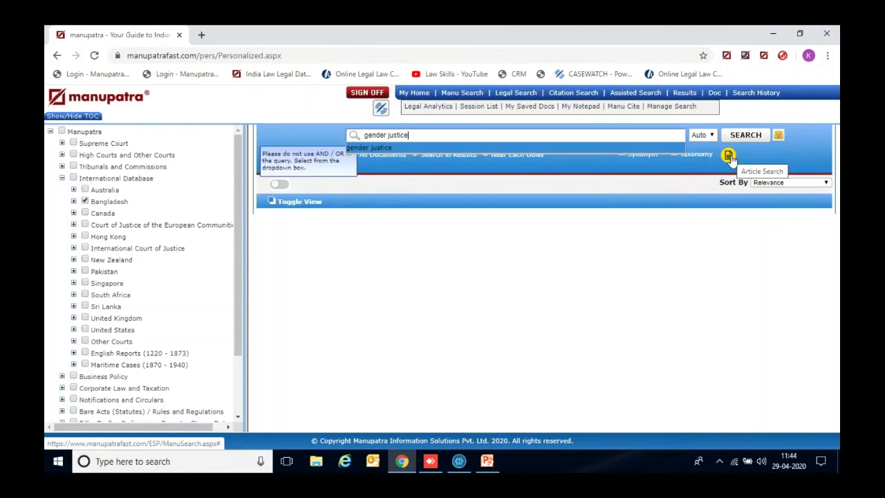
Run an article search for gender justice, close the results, and return to My Home.
left_click_drag(237, 287, 233, 363)
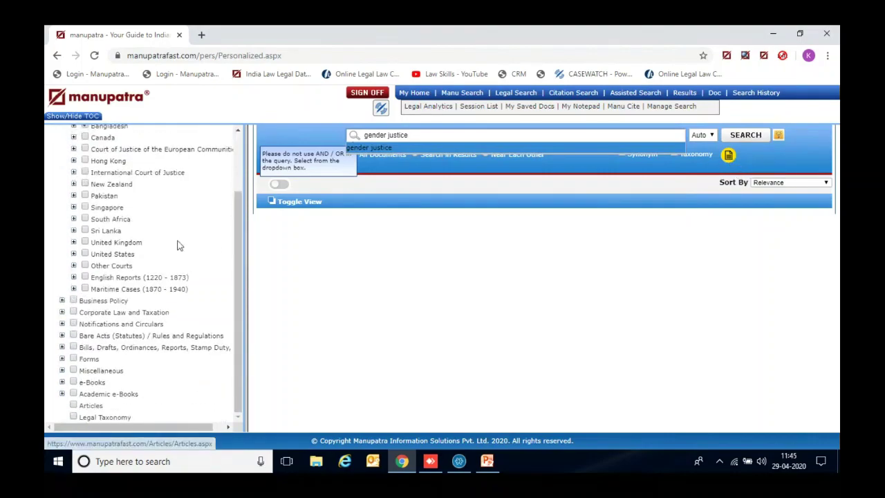
left_click_drag(239, 248, 238, 187)
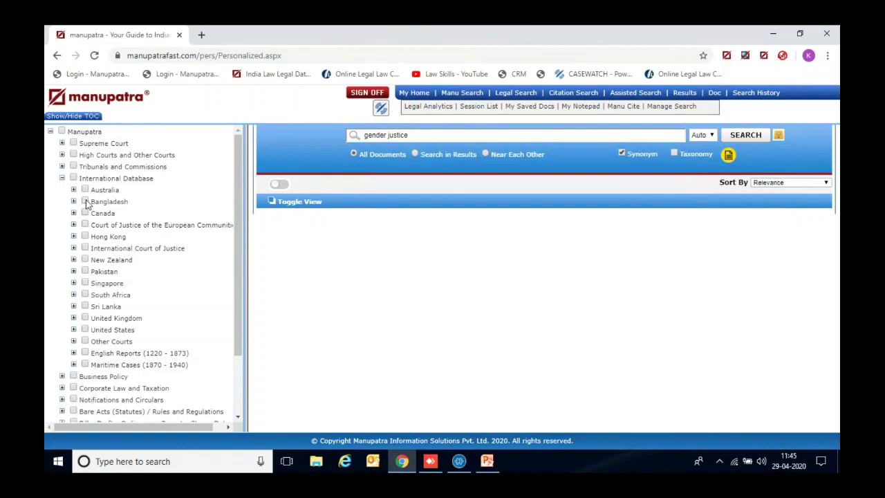
left_click(729, 155)
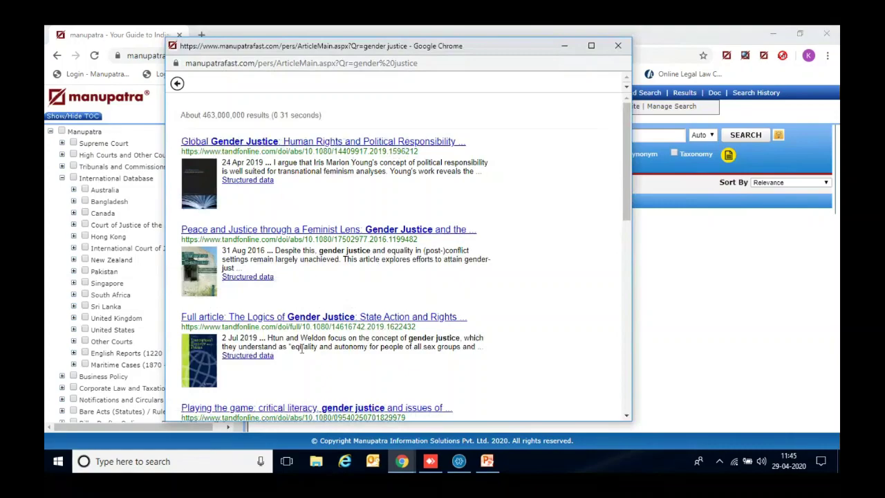
left_click_drag(630, 186, 626, 250)
left_click(618, 45)
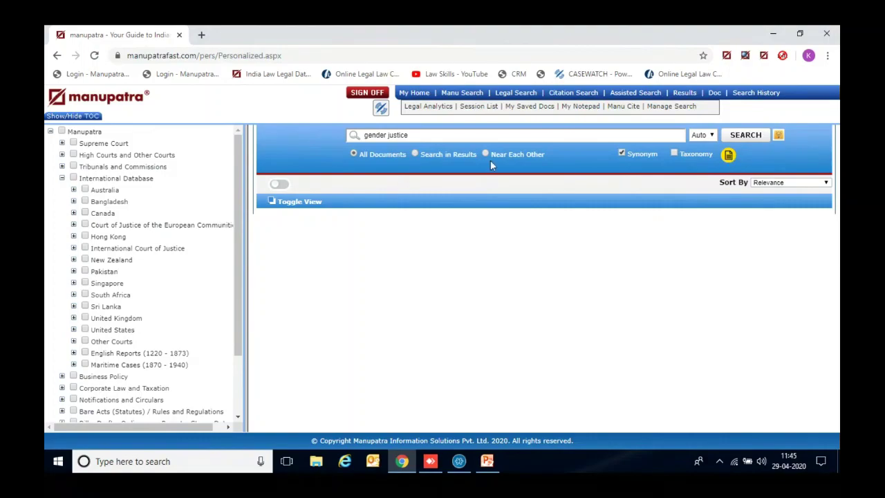
left_click(418, 95)
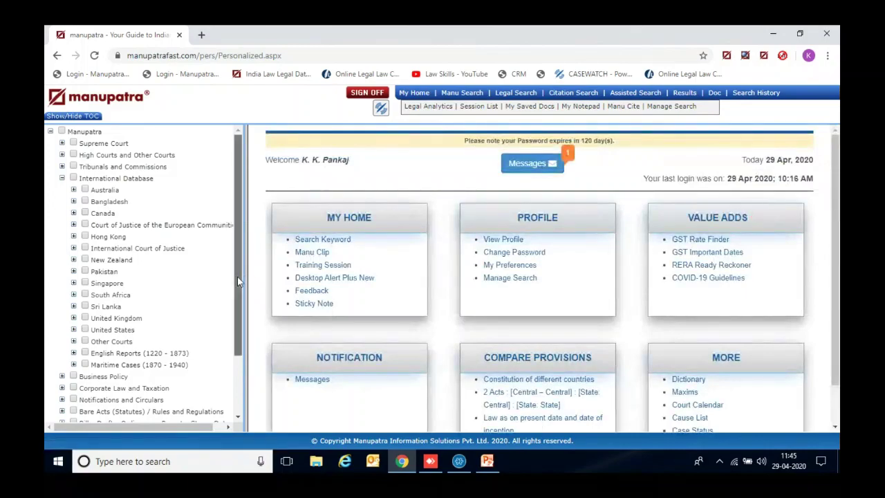
Collapse International Database and browse Legal Taxonomy cases under Civil Procedure > Appeals > Appeal from original decree.
mouse_move(237, 276)
left_mouse_down()
mouse_move(237, 302)
mouse_move(237, 279)
left_mouse_up()
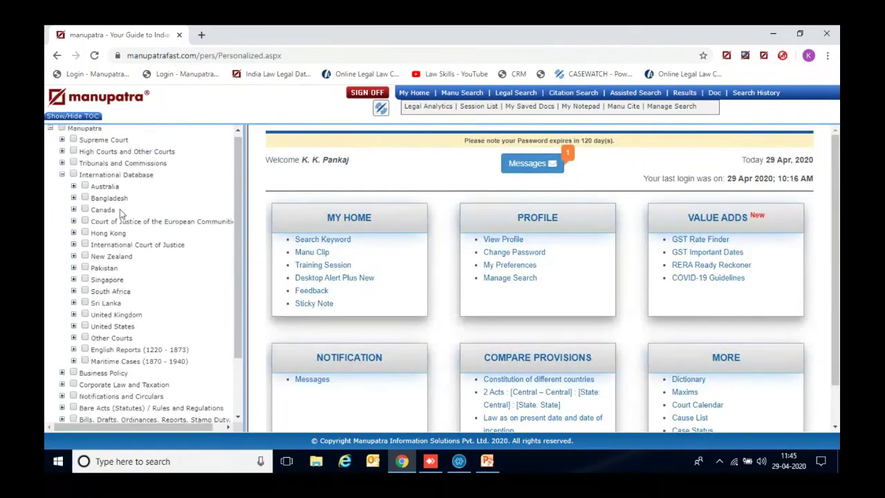
left_click(61, 175)
left_click(89, 309)
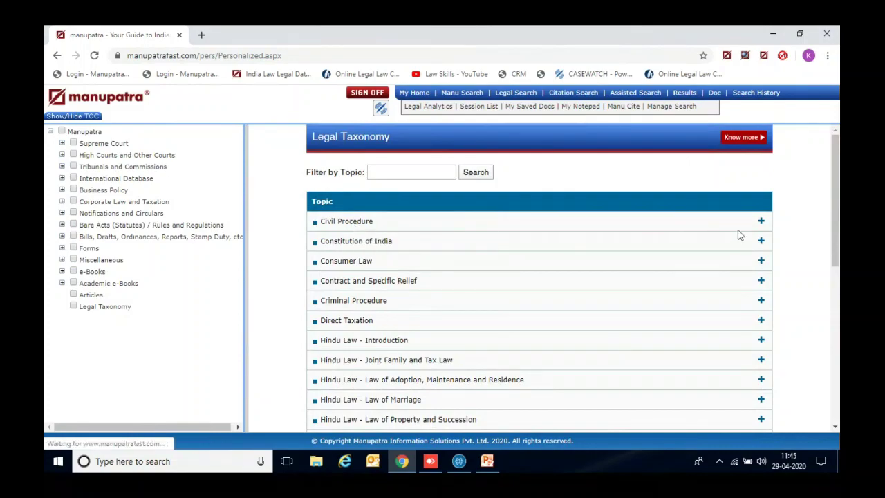
left_click(760, 223)
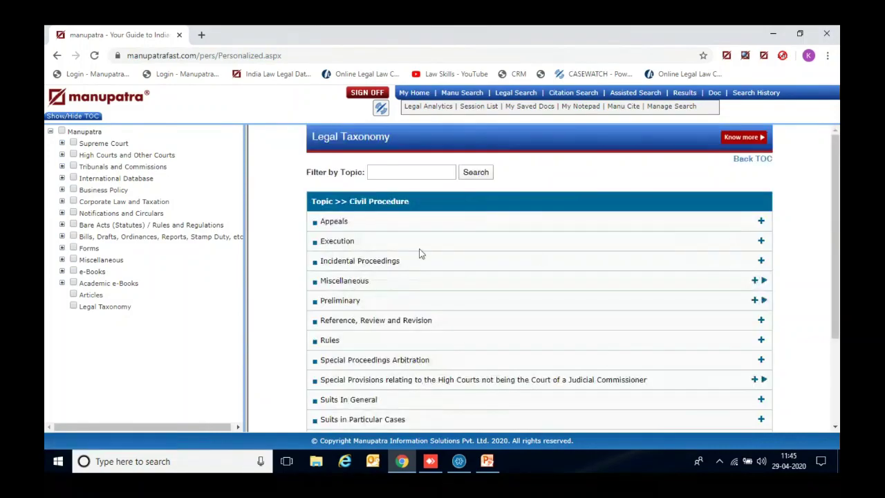
left_click(330, 226)
left_click(363, 242)
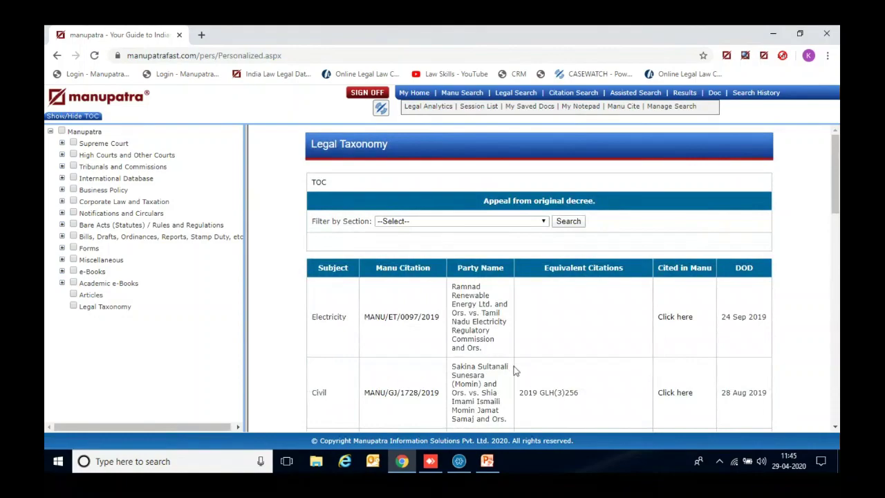
mouse_move(837, 194)
left_mouse_down()
mouse_move(837, 289)
mouse_move(837, 194)
left_mouse_up()
left_click(418, 94)
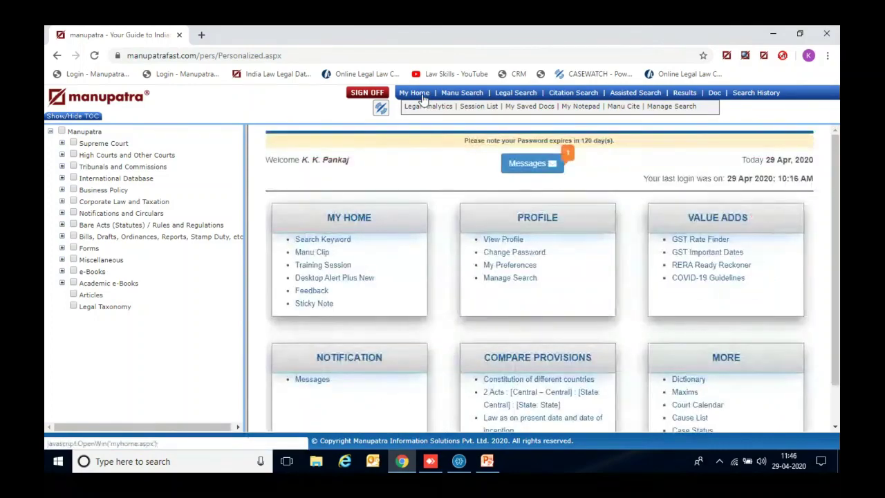
Sign off from Manupatra and go to the public home page.
left_click(367, 96)
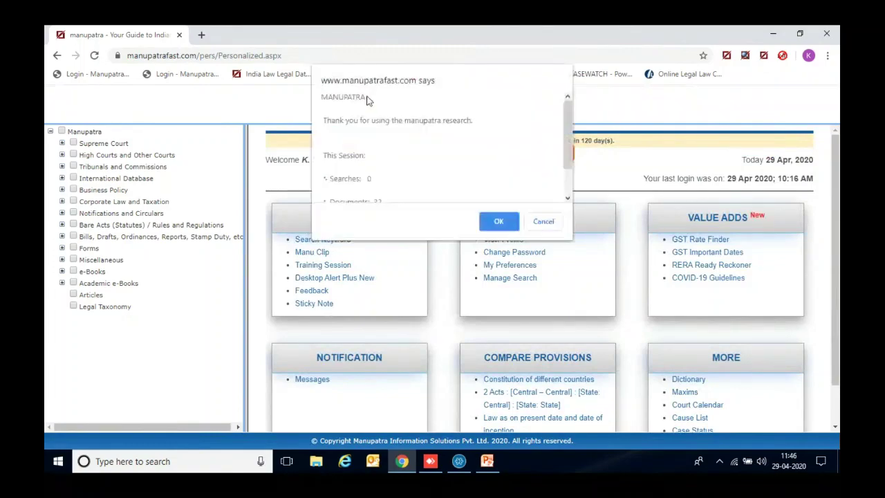
left_click(495, 222)
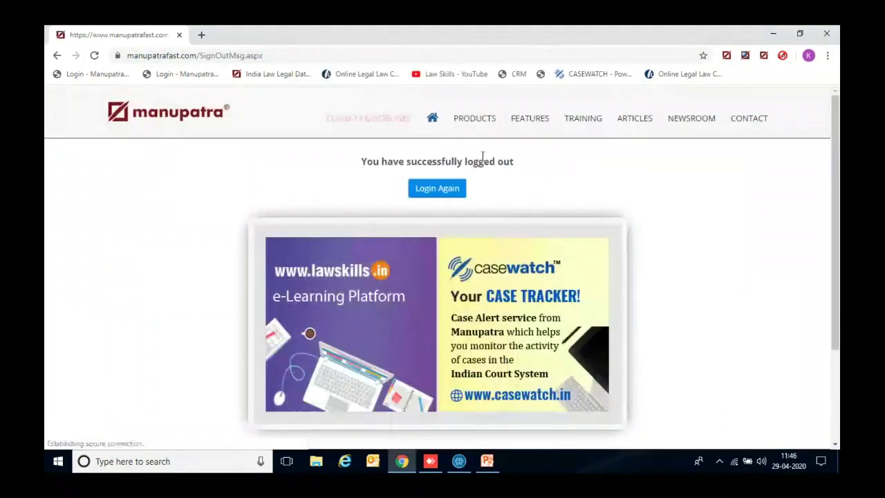
left_click(432, 120)
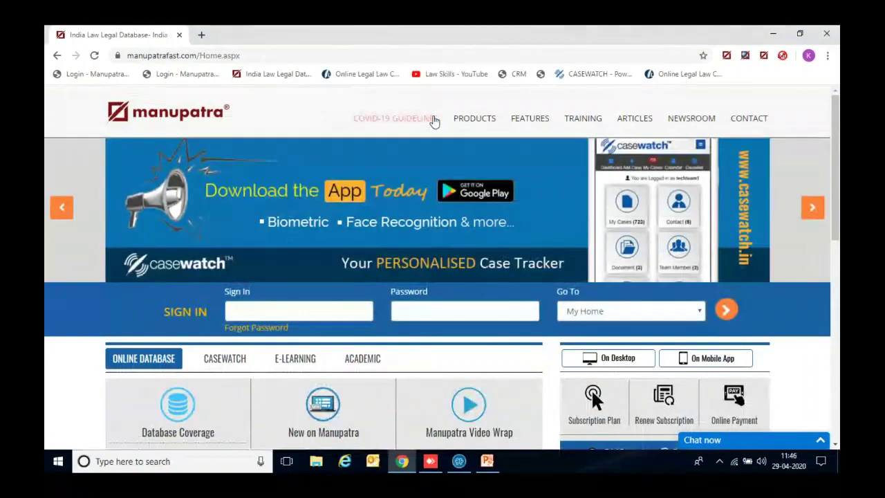
View the Training Manual's Search help, then return to the training section.
left_click(584, 121)
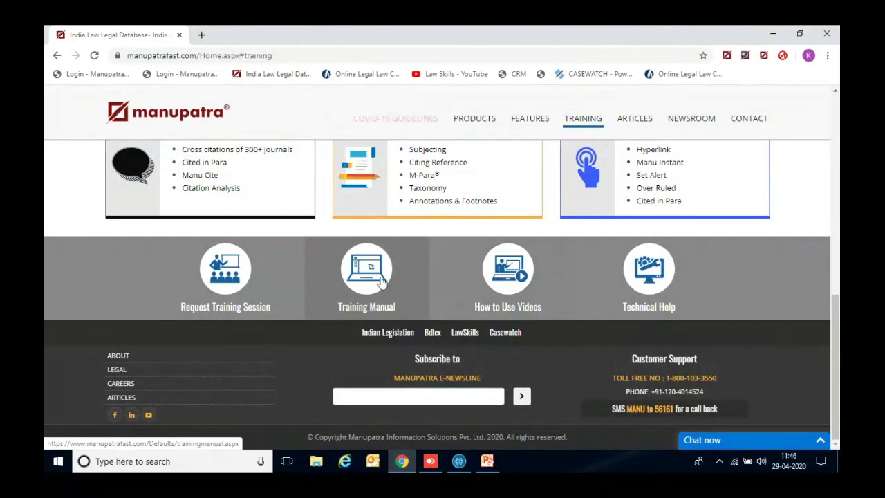
left_click(368, 277)
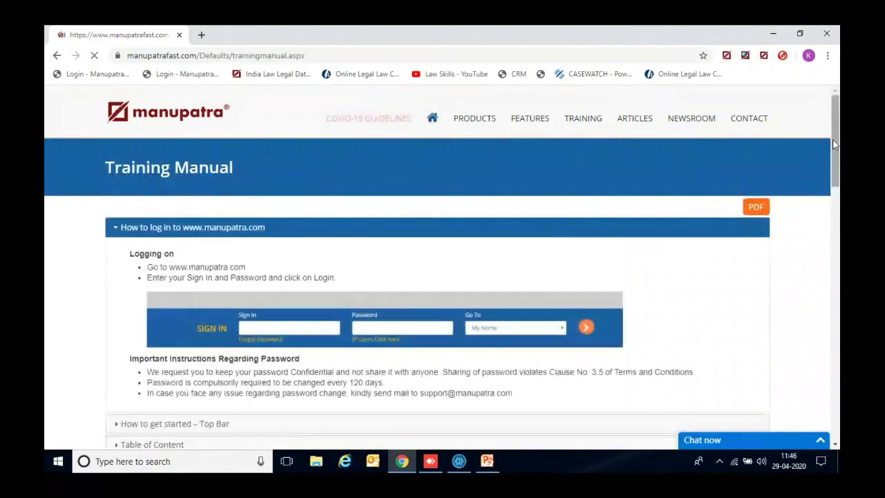
left_click_drag(835, 143, 834, 212)
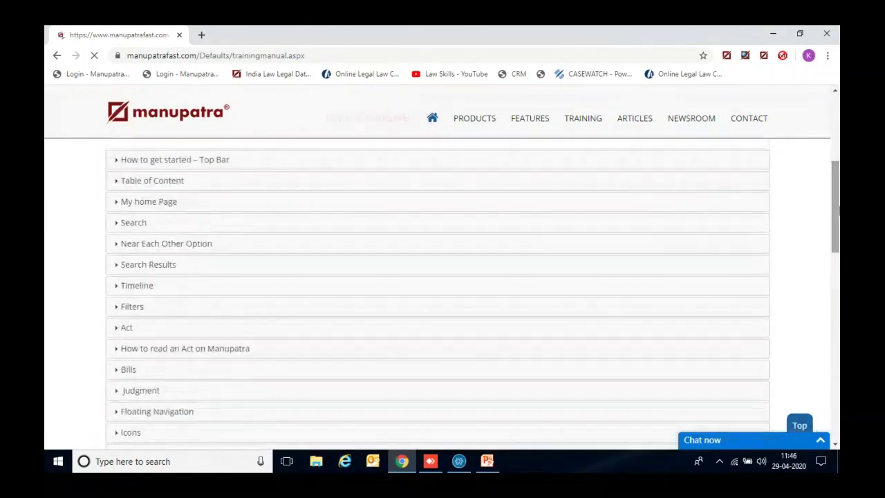
left_click(134, 223)
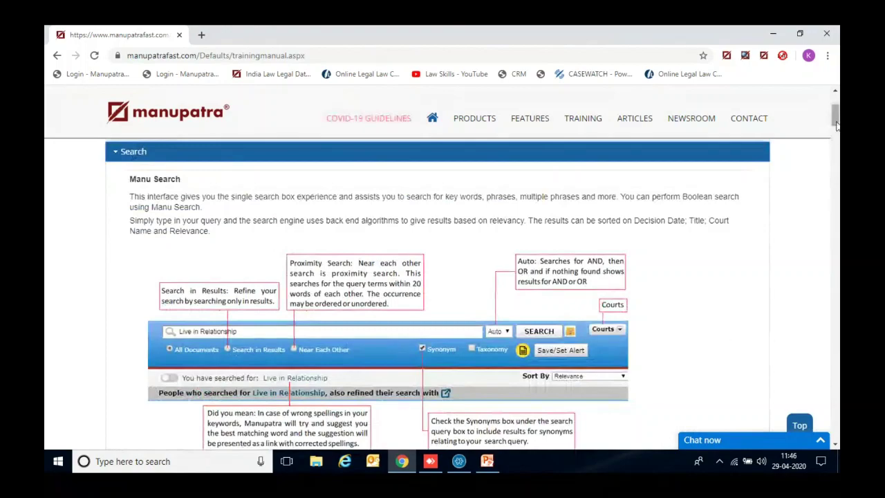
mouse_move(835, 128)
left_mouse_down()
mouse_move(837, 310)
mouse_move(836, 128)
left_mouse_up()
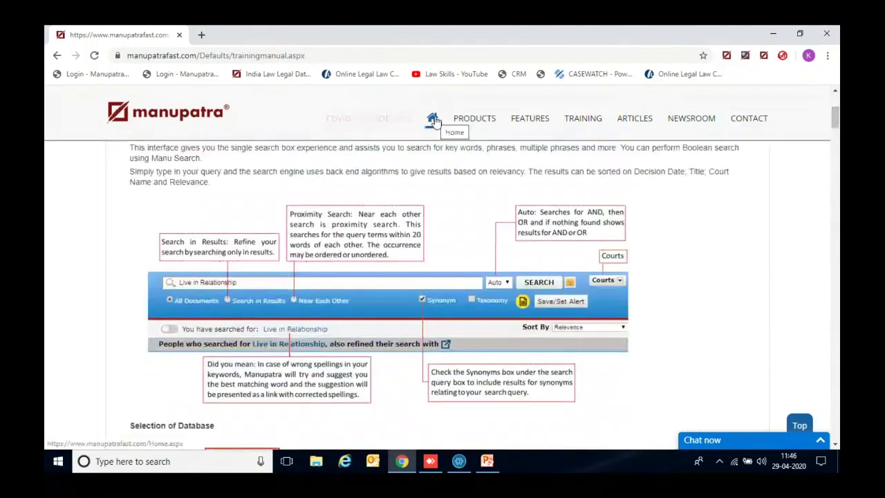
left_click(581, 125)
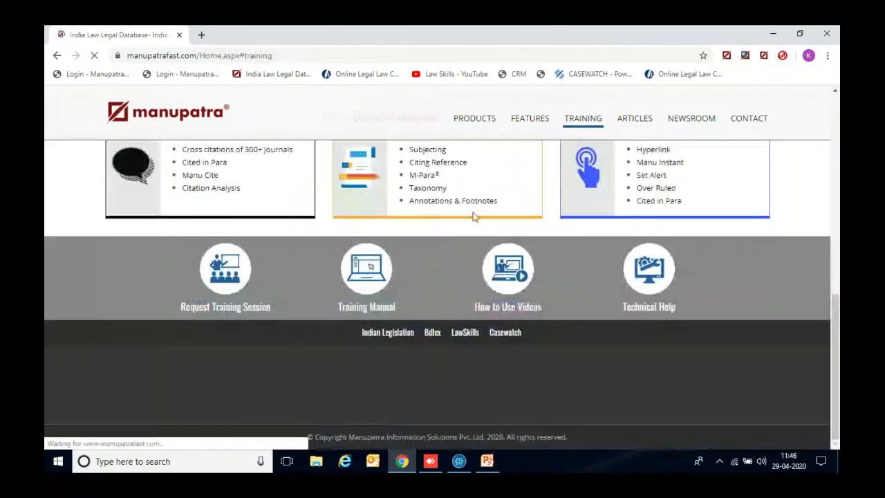
Browse the Training Videos page, then open the How to Reach Us? contact page.
left_click(522, 284)
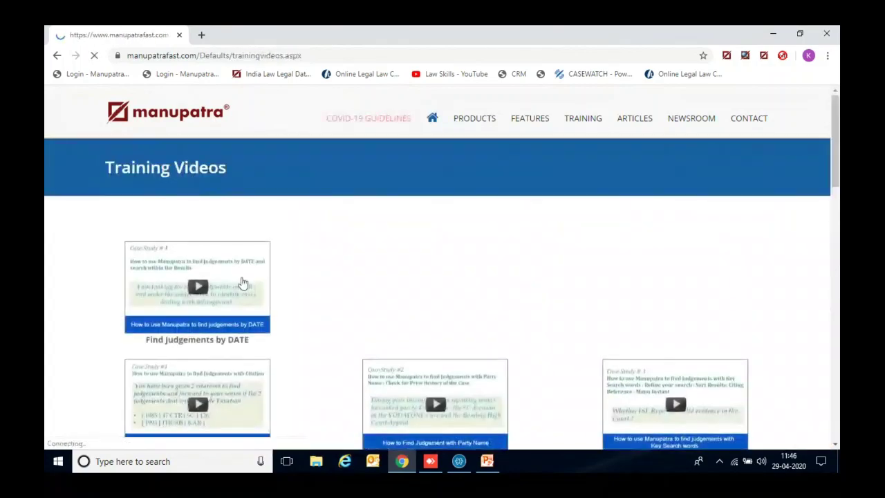
left_click_drag(834, 157, 835, 226)
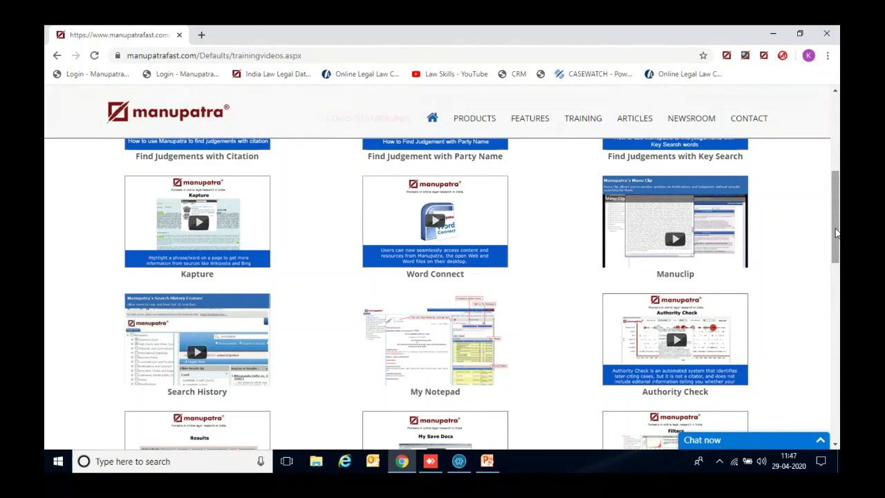
left_click_drag(836, 233, 836, 150)
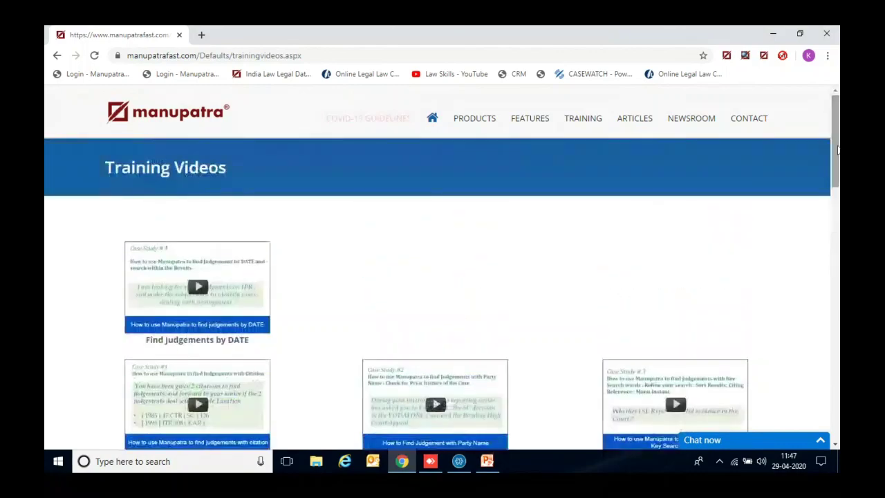
left_click(739, 125)
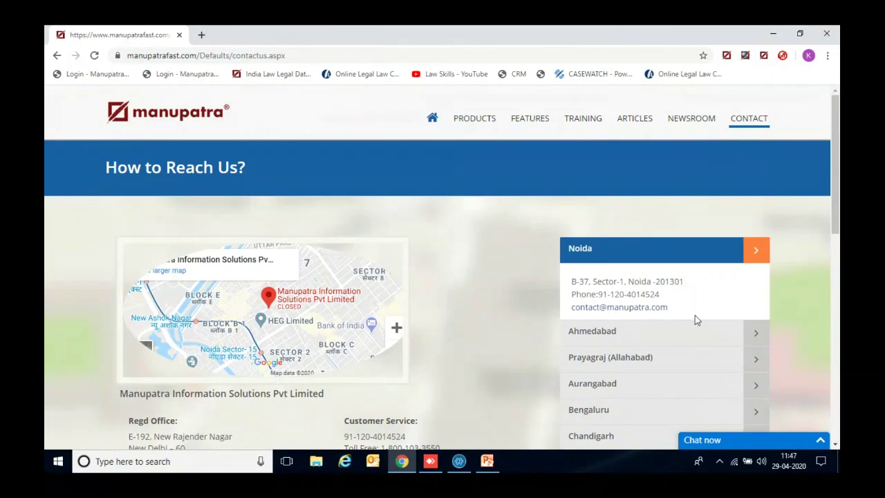
left_click(200, 36)
type("www.")
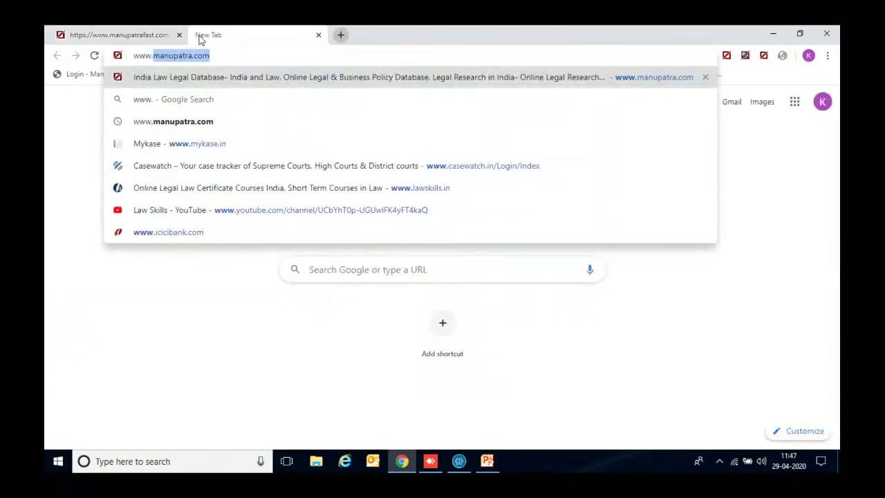
type("bdlex.c")
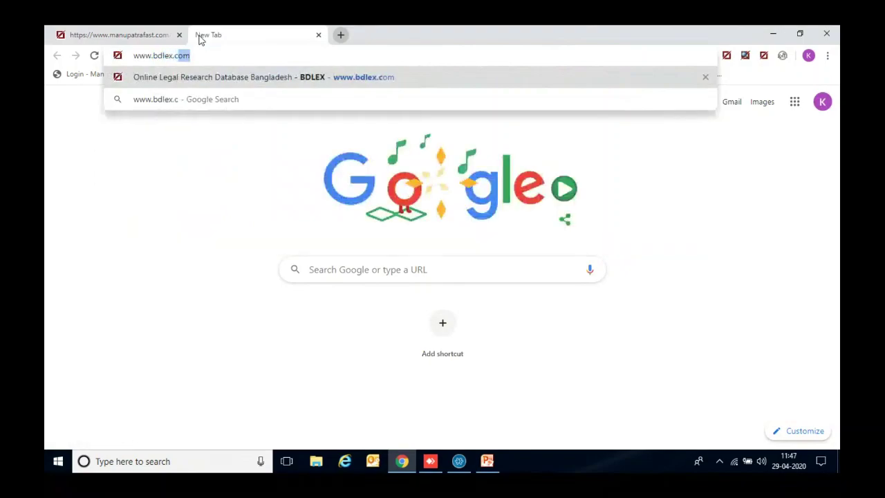
type("om")
key("Return")
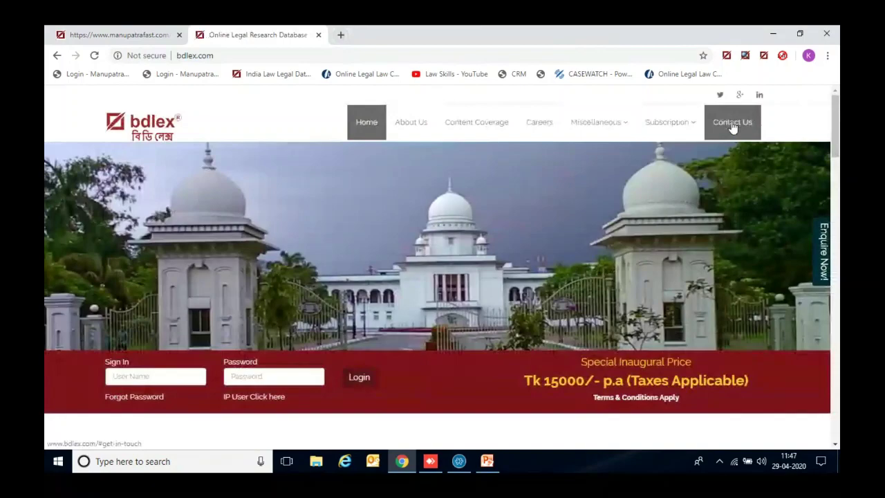
left_click(733, 124)
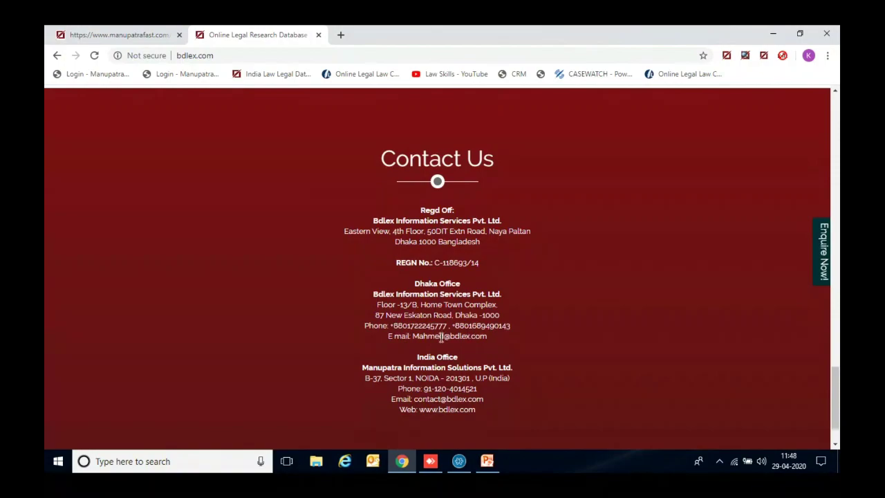
left_click(115, 36)
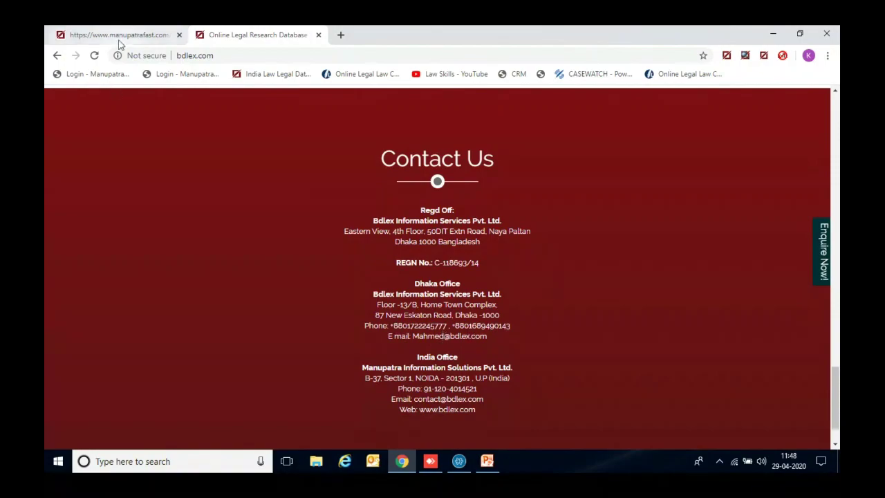
left_click(432, 119)
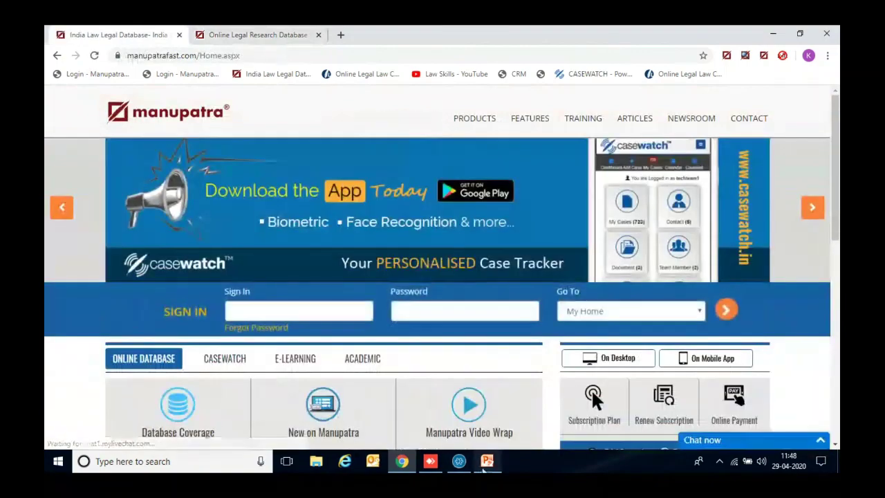
Bring the Zoho Meeting webinar forward, review the Q&A questions, and show the attendee list.
left_click(458, 462)
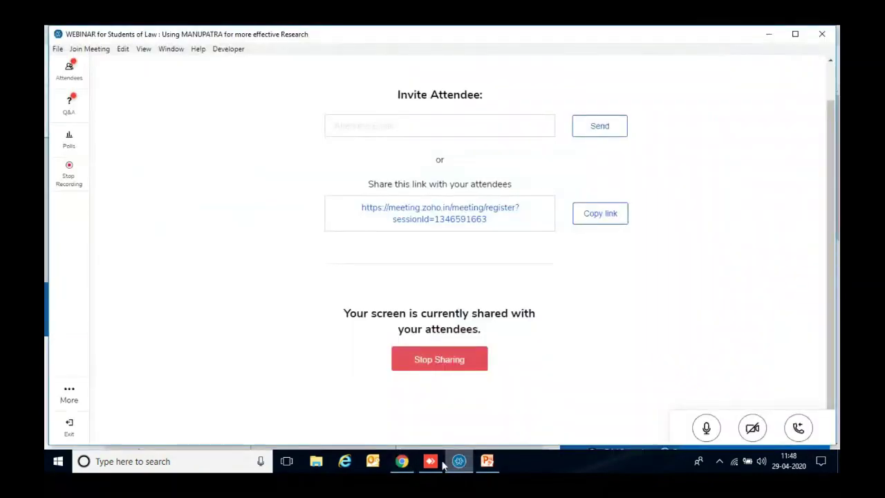
left_click(69, 106)
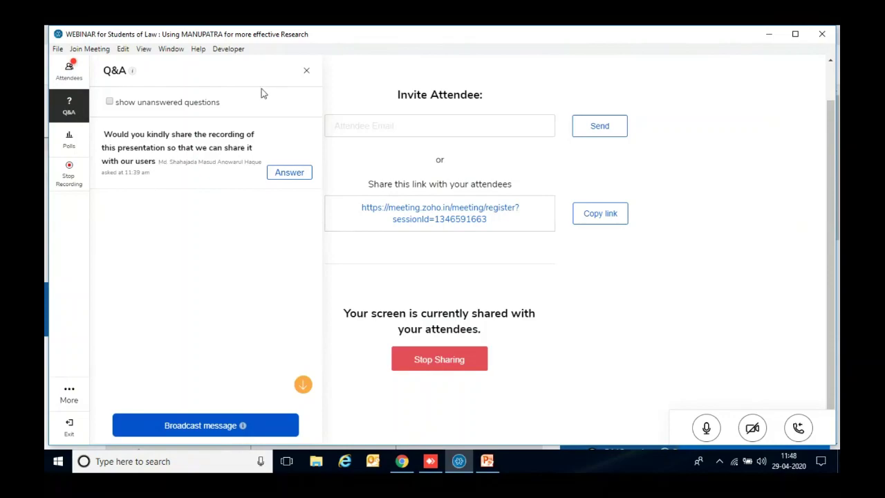
left_click(69, 72)
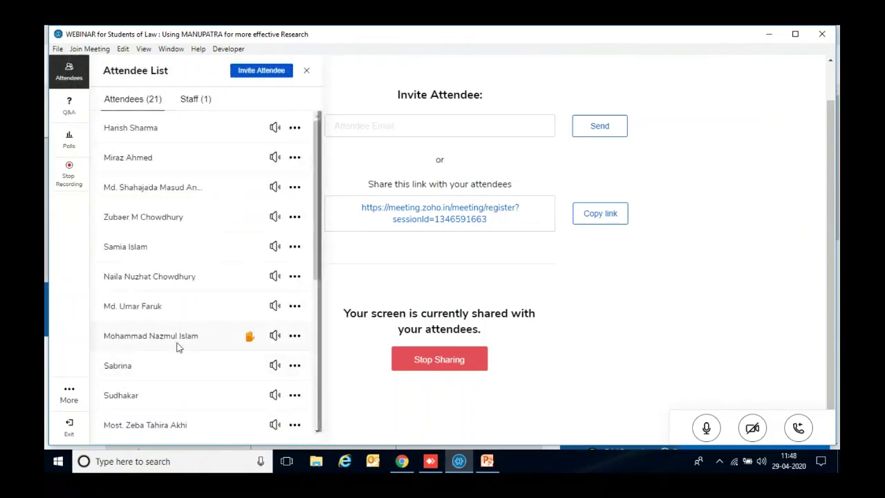
Allow the raised-hand attendee to talk and scroll through the 21 attendees.
left_click(274, 337)
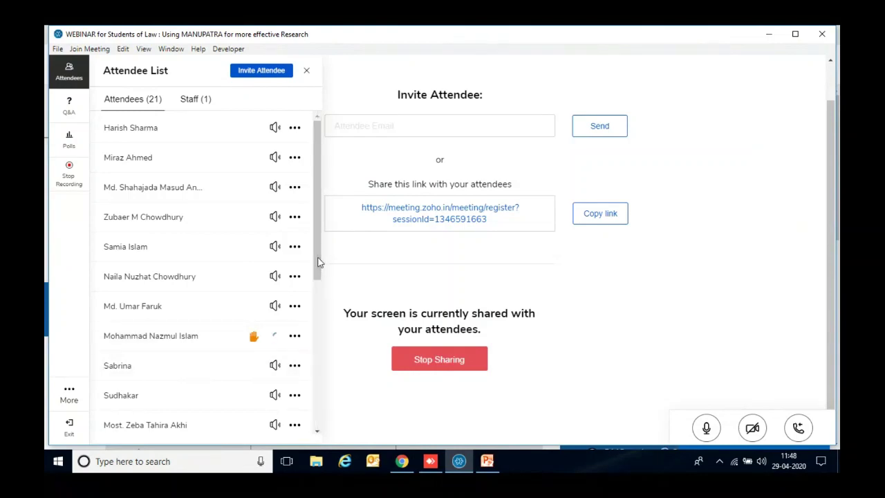
left_click_drag(319, 262, 316, 275)
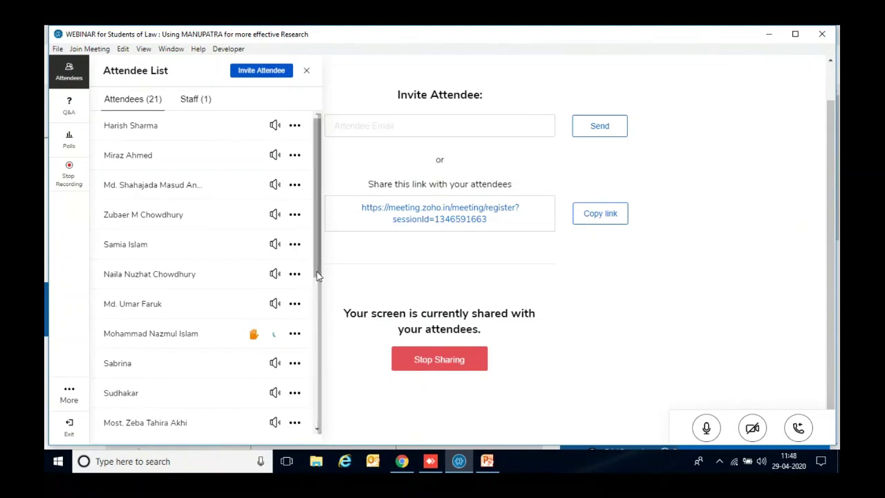
scroll(315, 277, "down", 1)
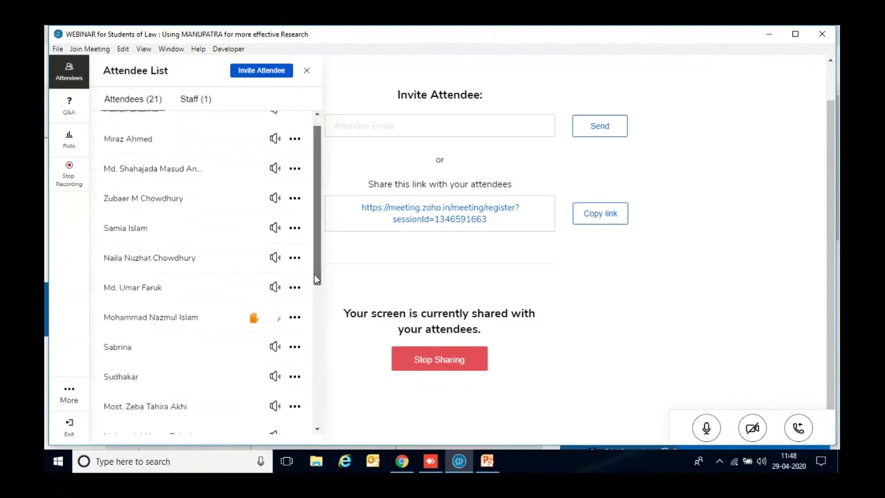
left_click_drag(315, 278, 317, 260)
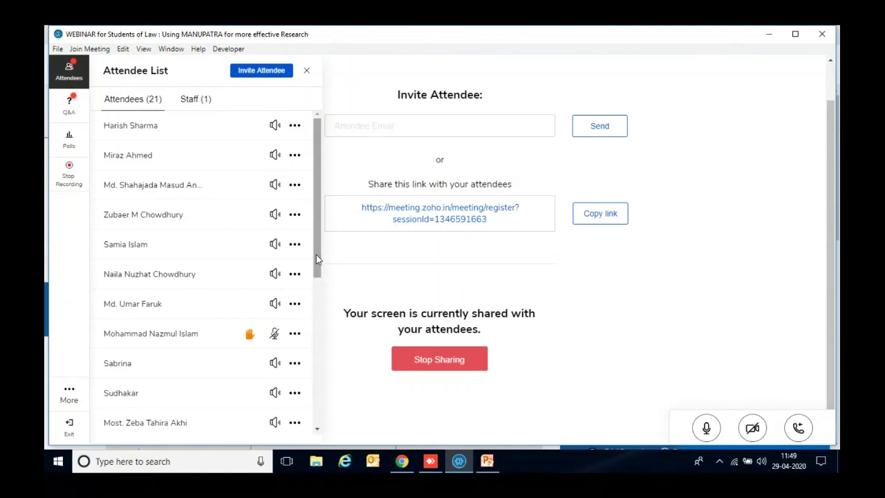
Enable talking for the raised-hand attendee, then return to the four Q&A questions.
left_click(275, 335)
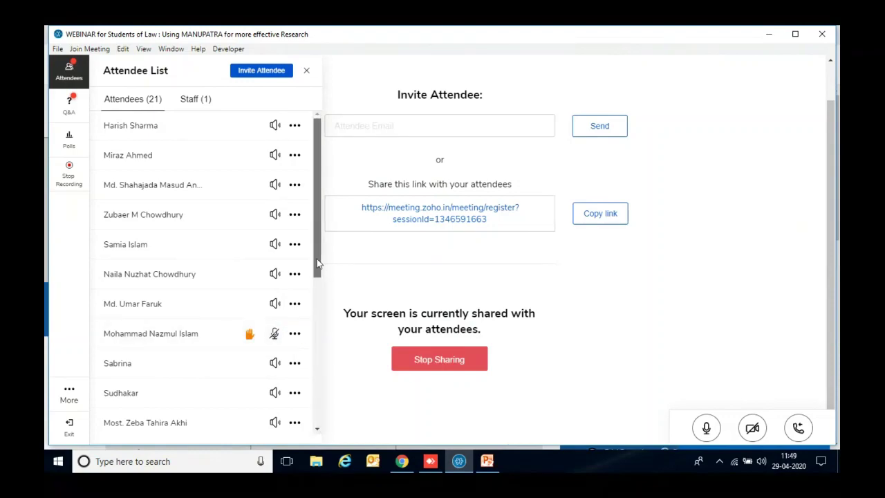
left_click_drag(318, 262, 324, 186)
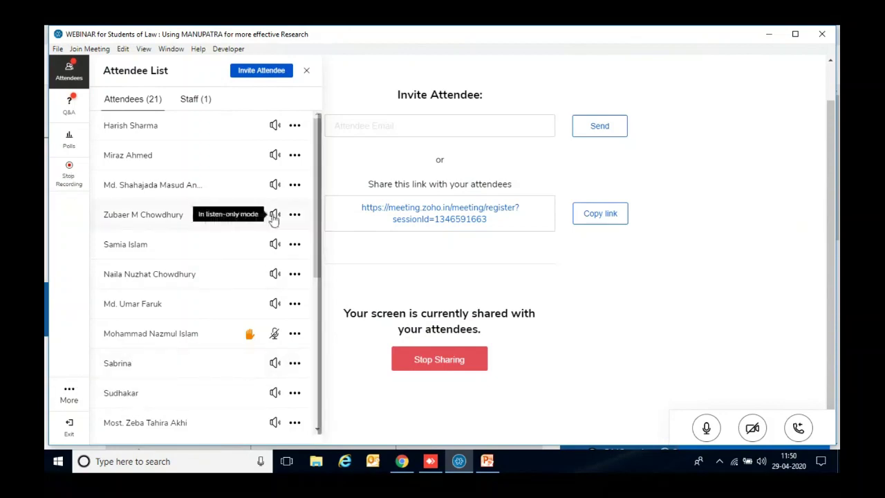
left_click_drag(317, 242, 314, 196)
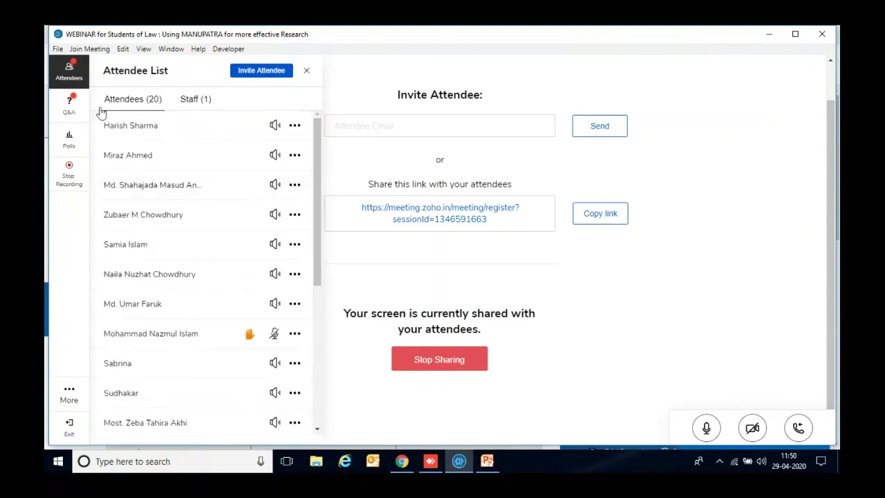
left_click(69, 105)
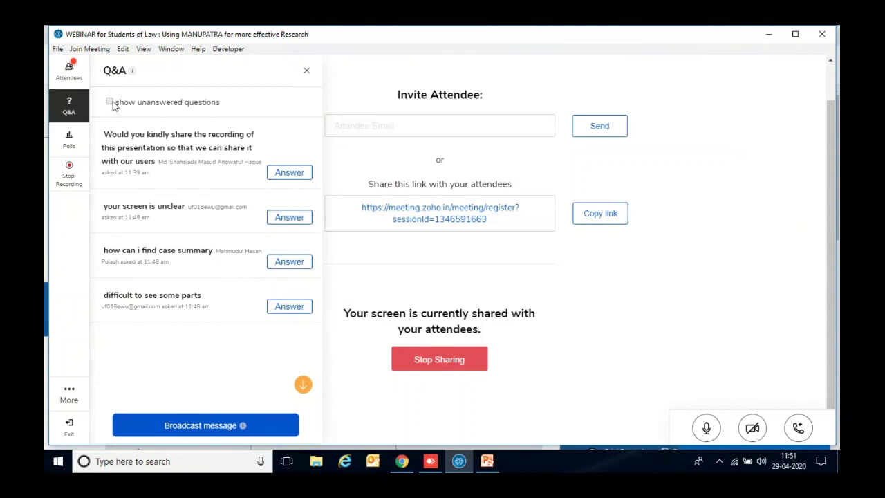
Back in the 19-attendee list, allow the raised-hand attendee to talk again.
left_click(69, 70)
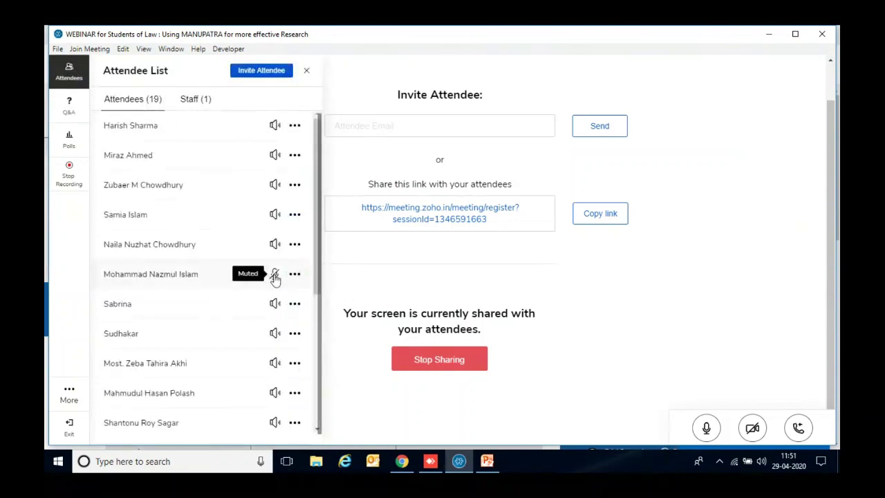
left_click(273, 275)
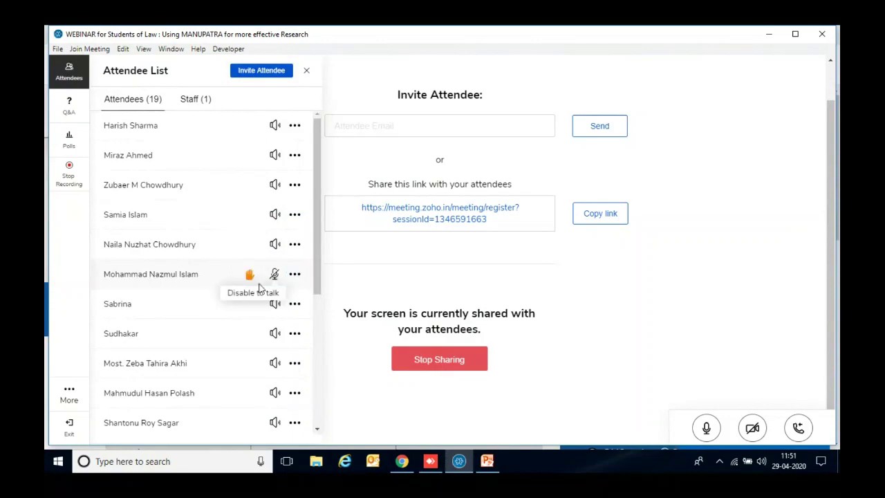
left_click_drag(311, 282, 325, 231)
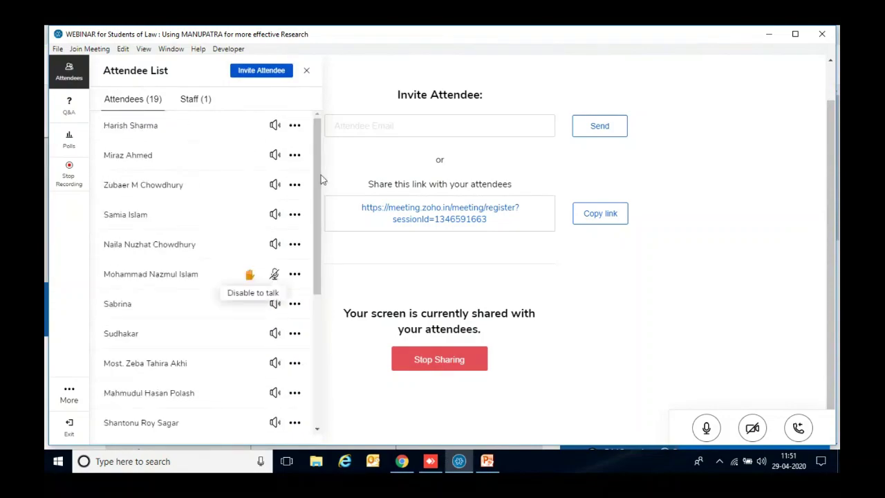